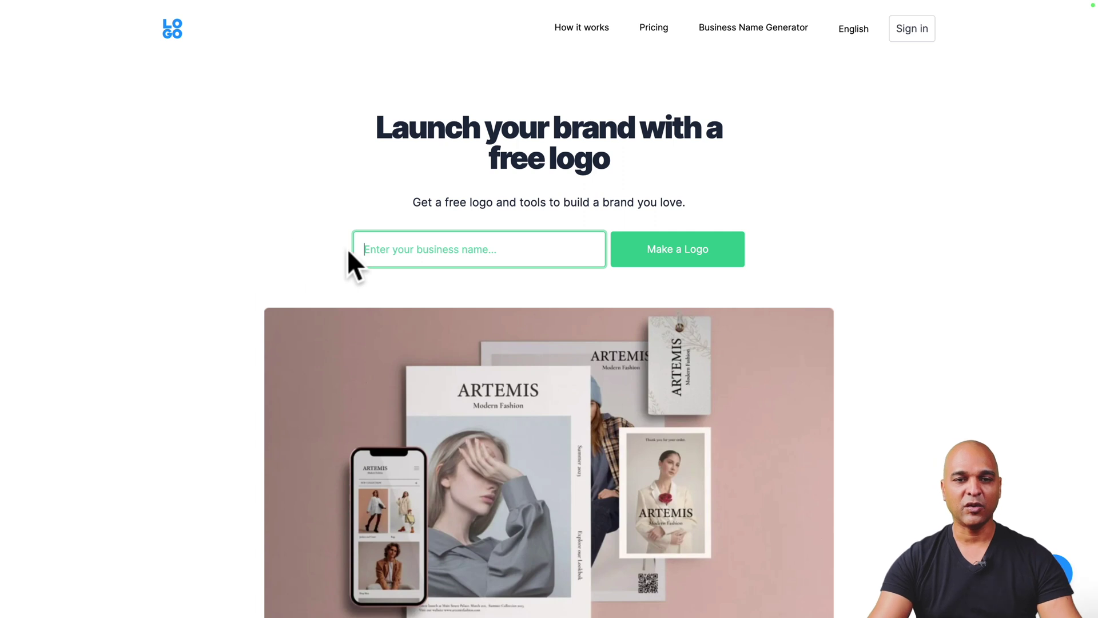
Start a logo for the business name LoremStache with the slogan Lorem Ipsum
text(LoremStache)
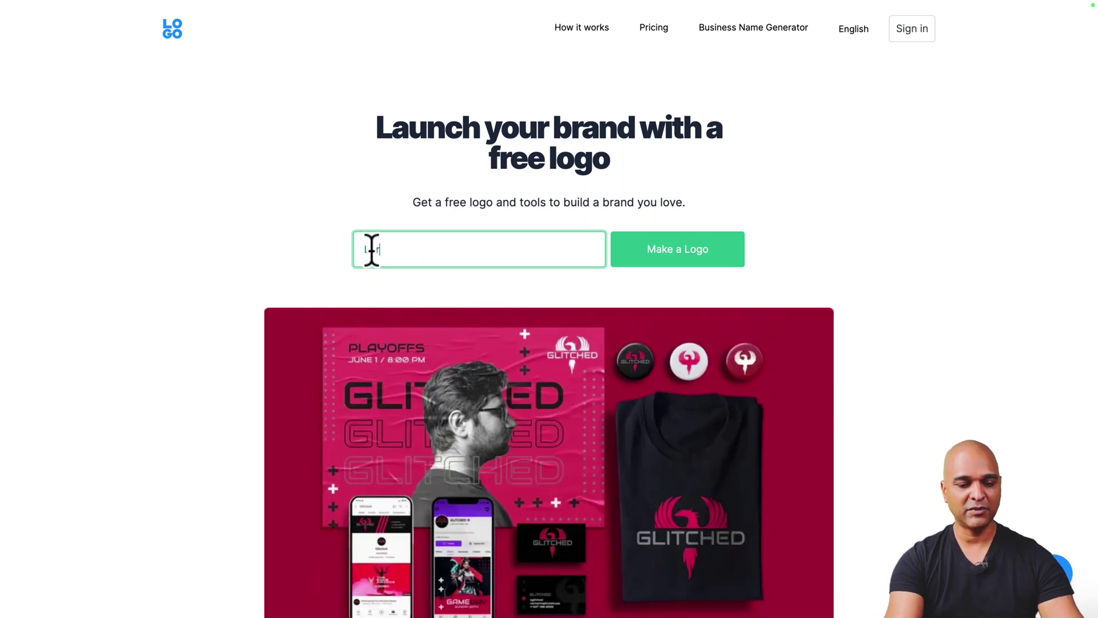
click(673, 259)
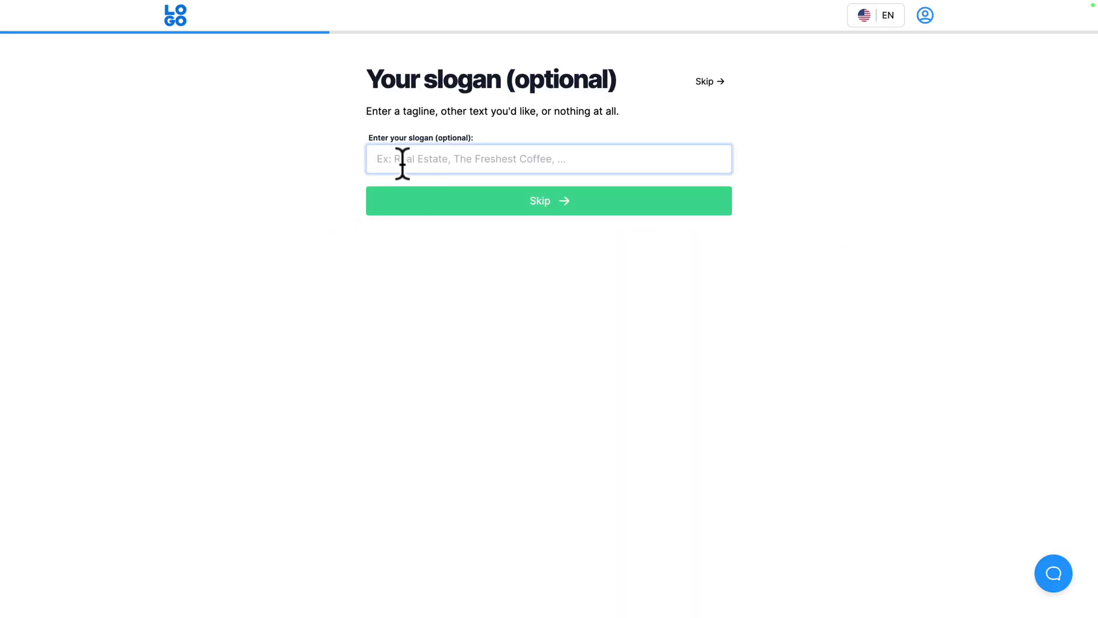
text(Lorem Ipsum)
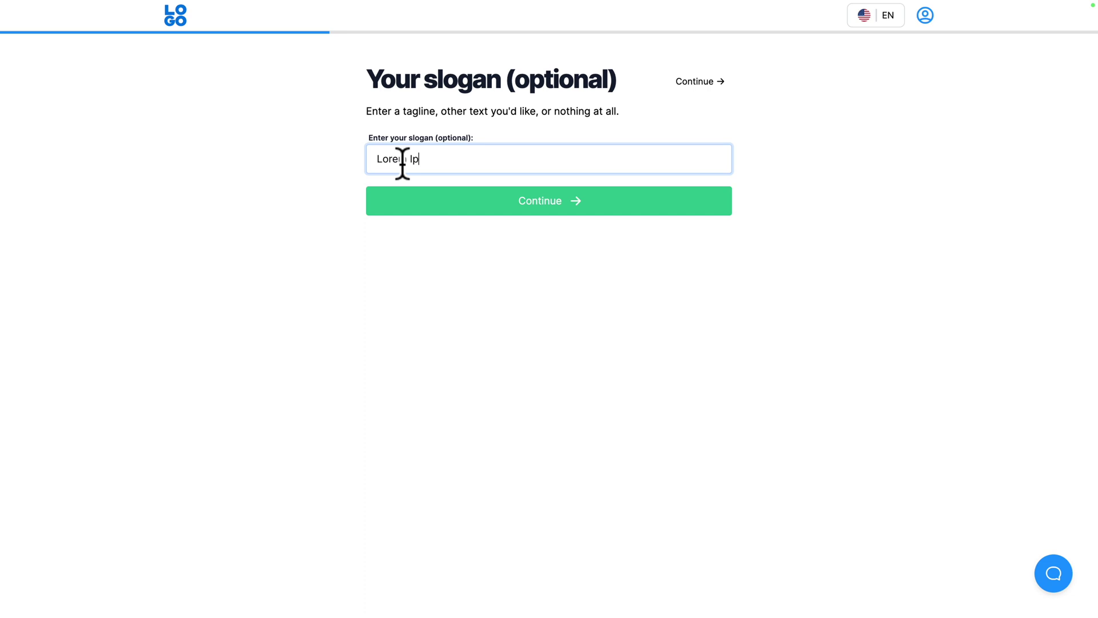
click(545, 204)
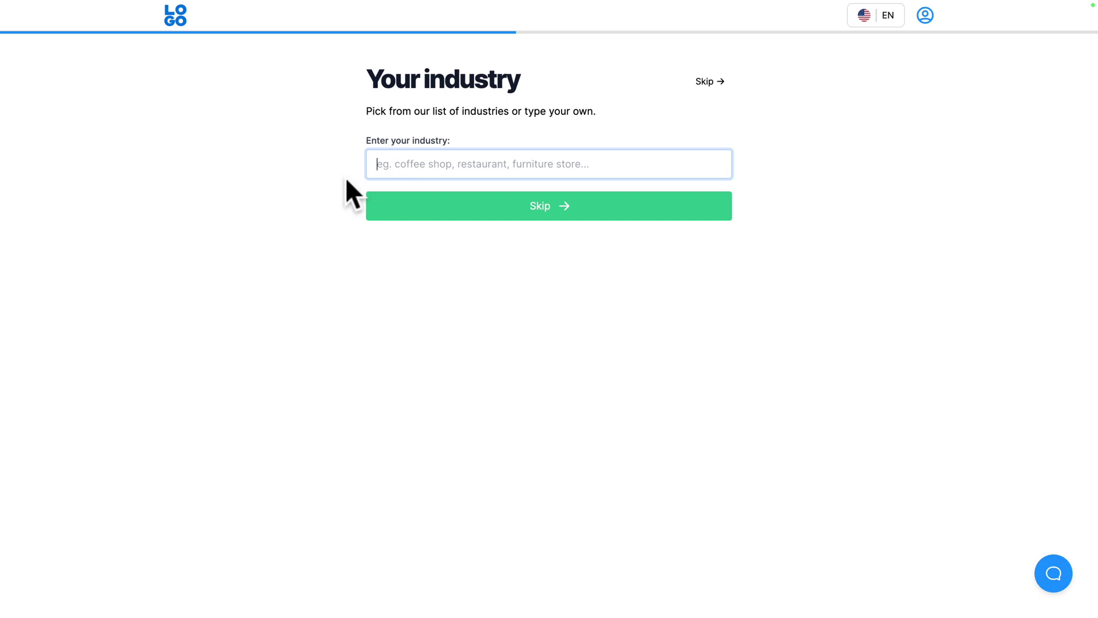
Choose barber as the industry and the Yellow colour theme
text(barber)
click(380, 221)
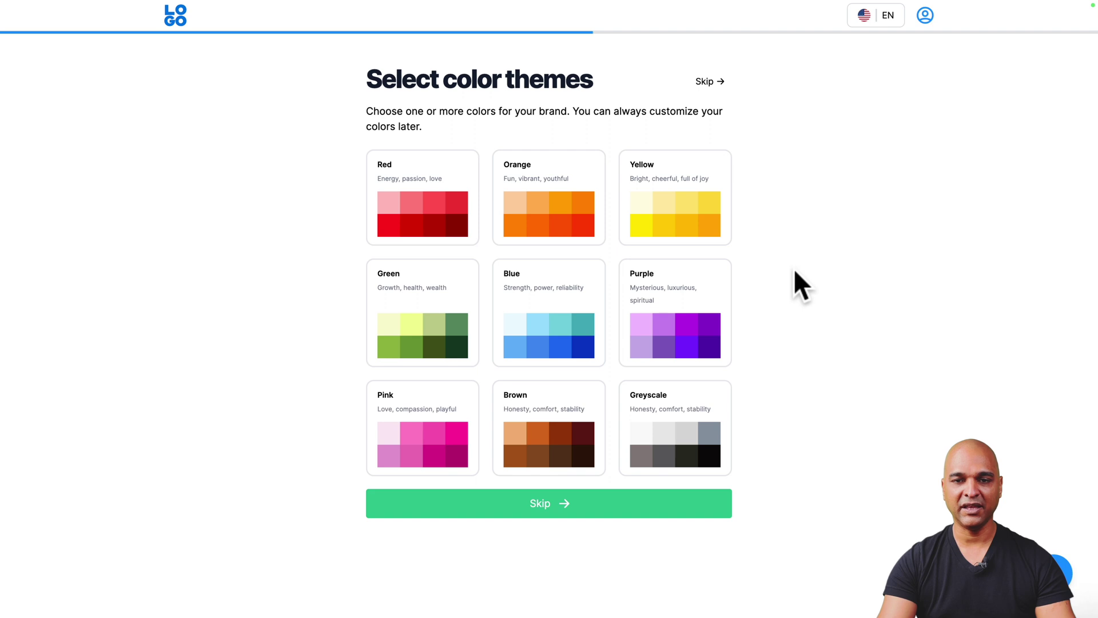
click(666, 212)
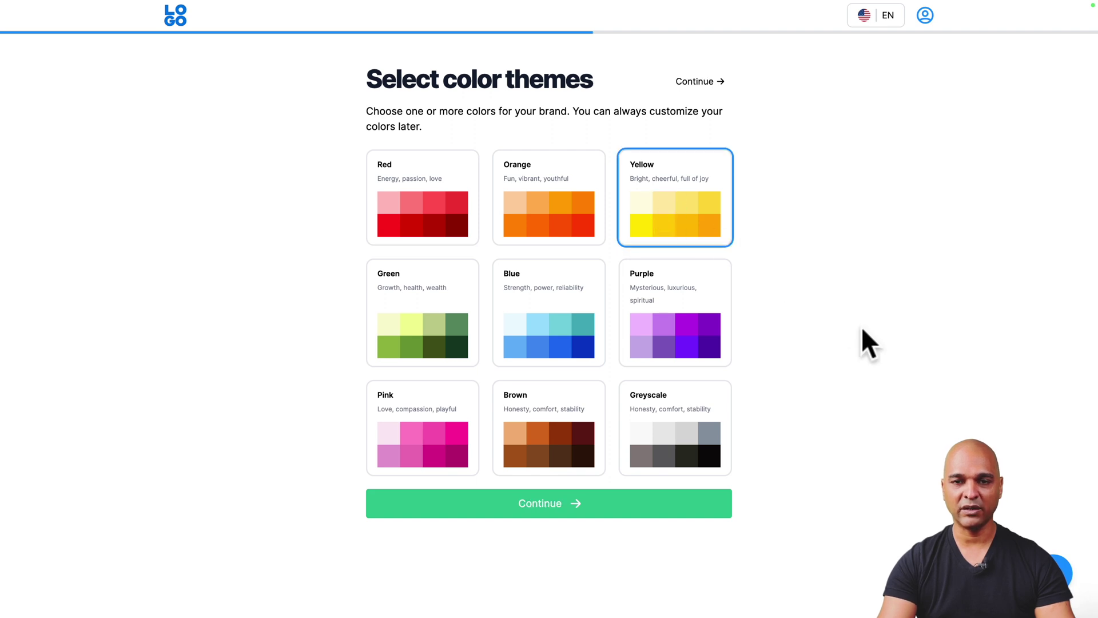
click(572, 508)
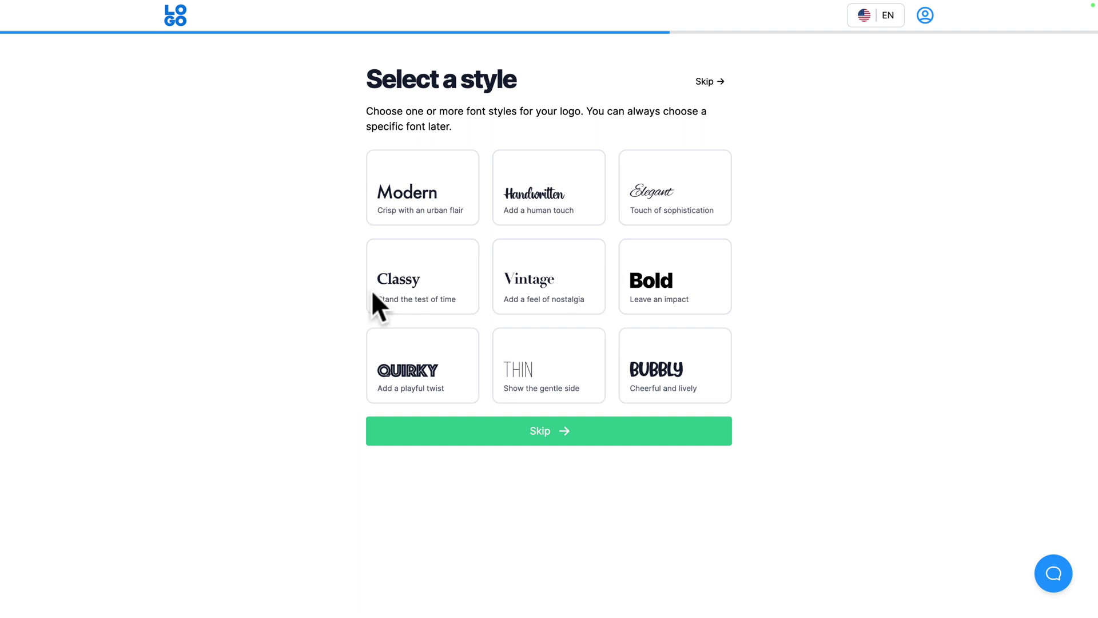
Choose the Elegant font style and a logo type with icons
click(656, 196)
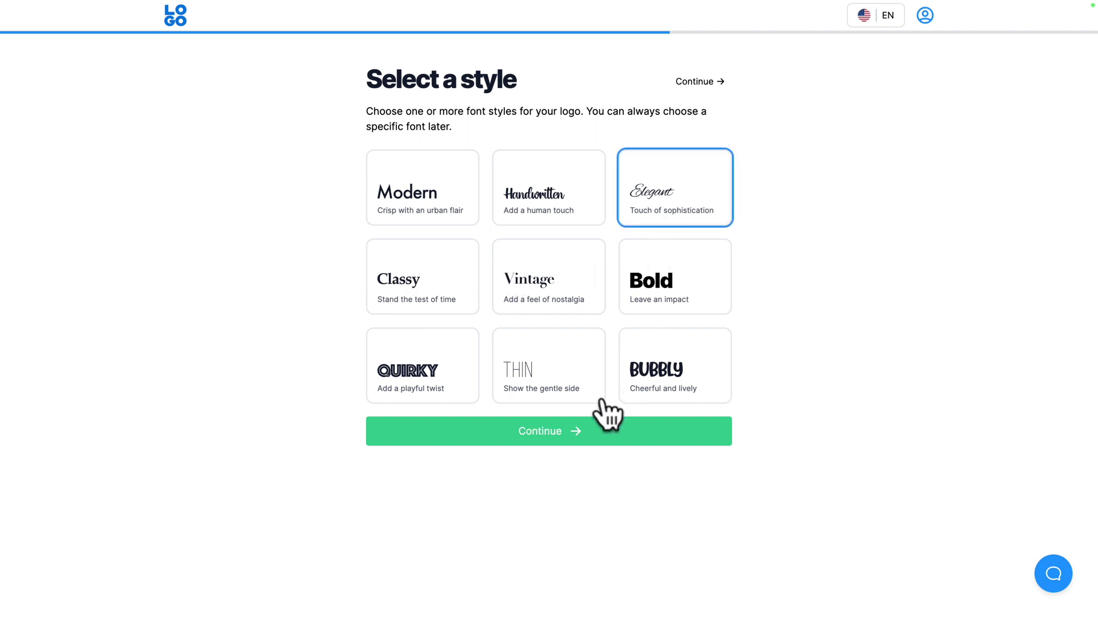
click(526, 436)
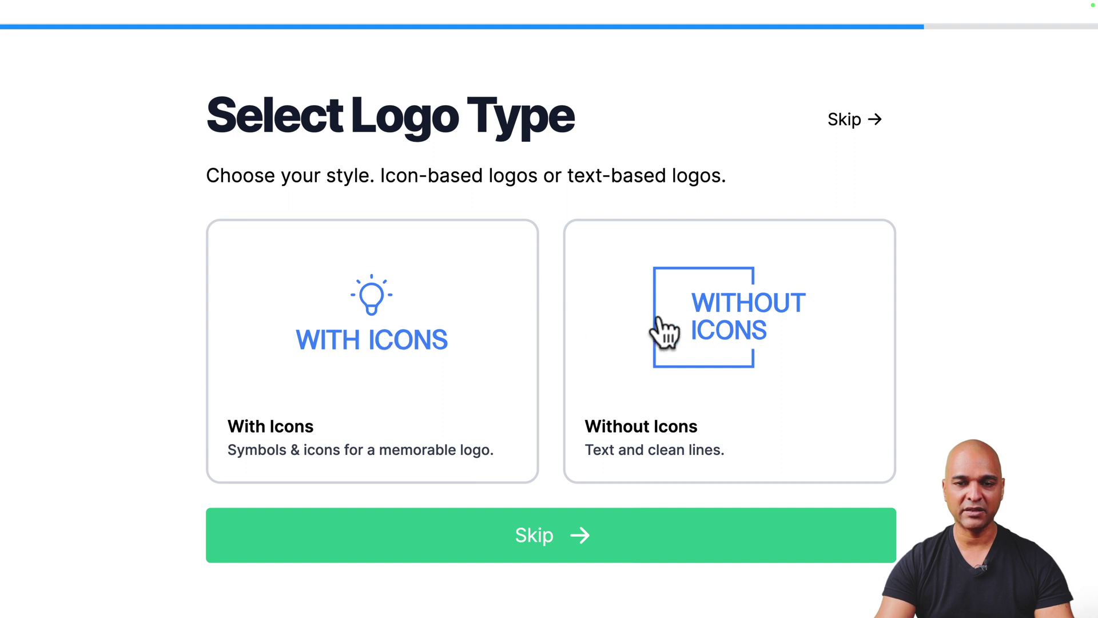
click(348, 320)
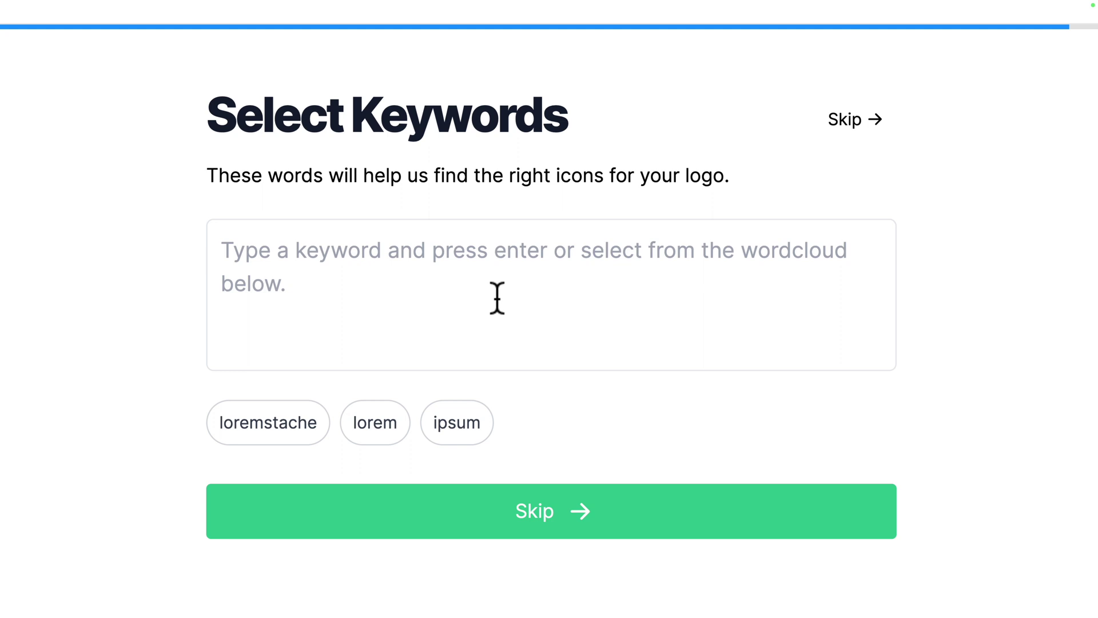
Add the icon keywords beard, moustache and scissors, then generate logos
text(beard)
key(Return)
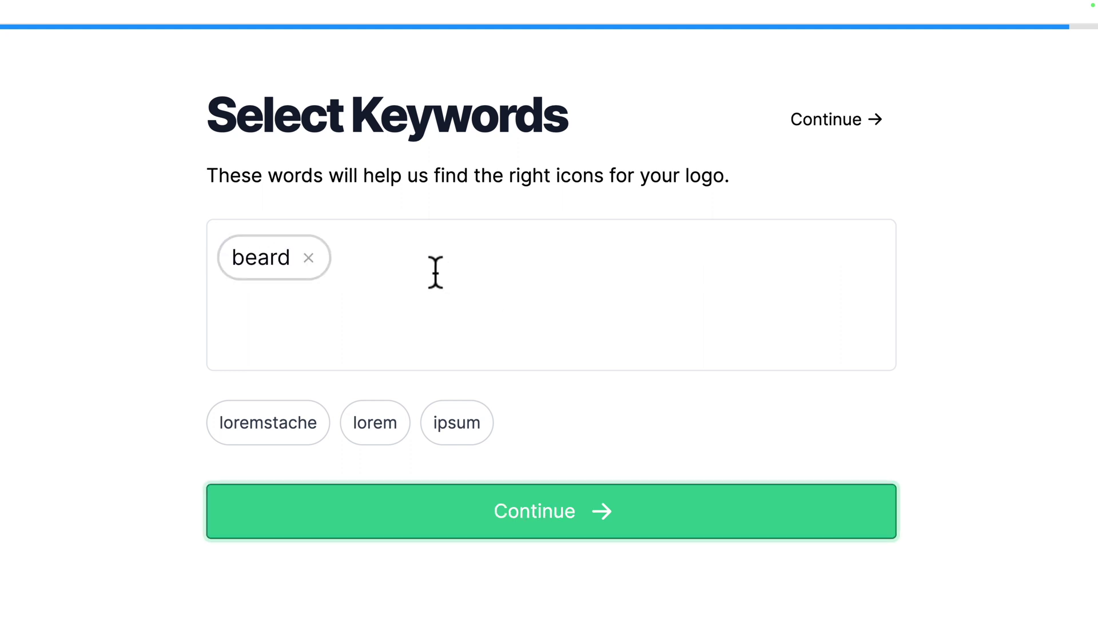
text(moustache)
key(Return)
text(scissors)
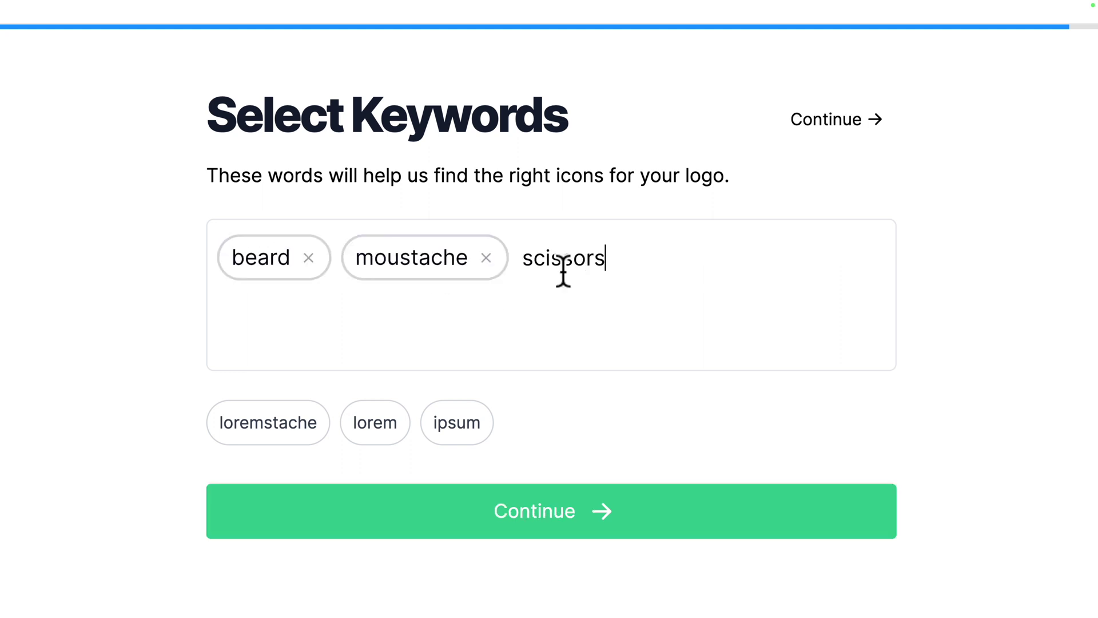
key(Return)
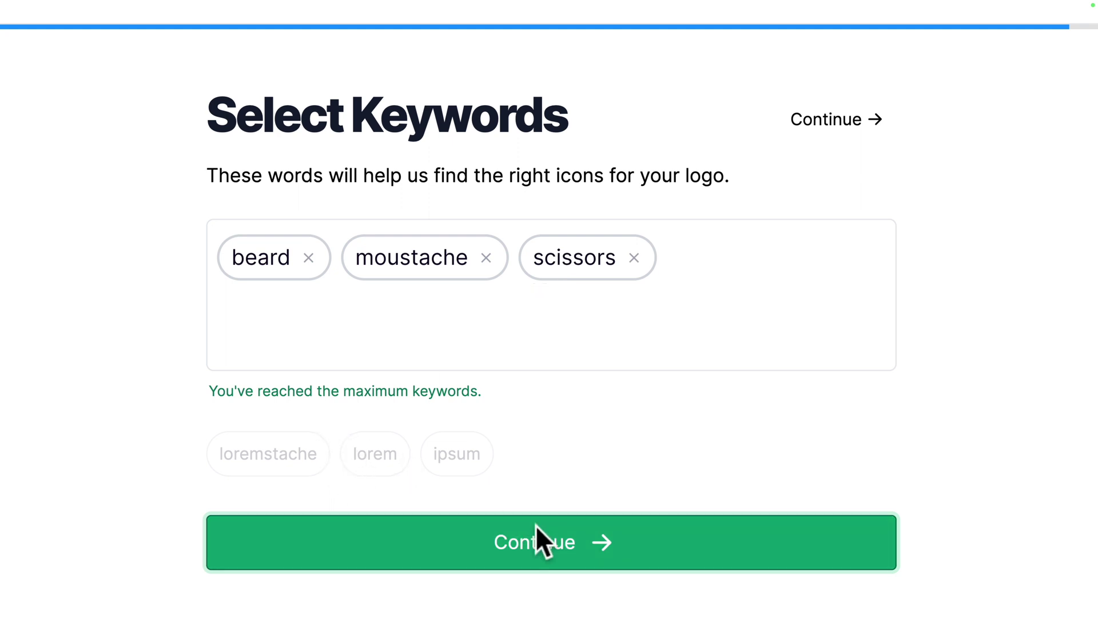
click(561, 546)
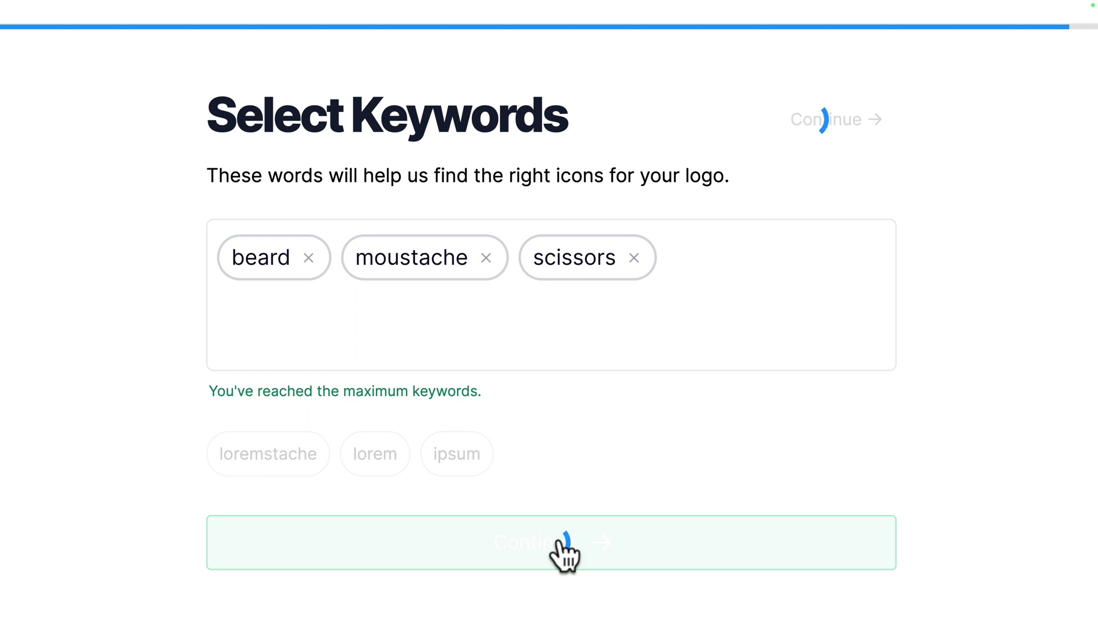
Scroll through the generated yellow LoremStache logo ideas and back toward the top
scroll(89, 211, down, 2)
scroll(85, 209, down, 5)
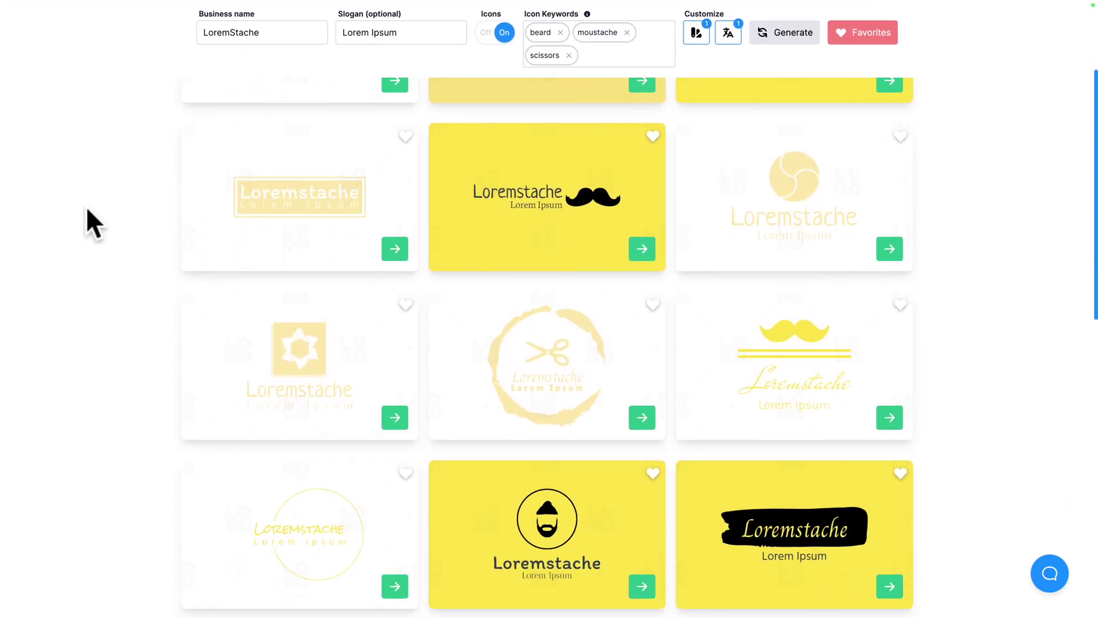
scroll(86, 207, down, 8)
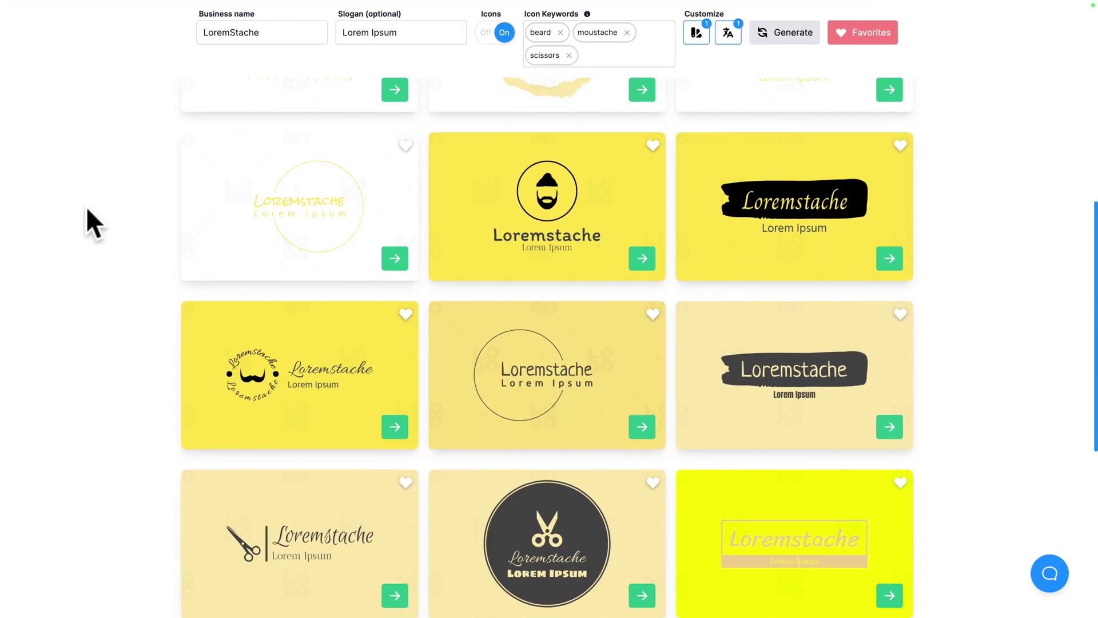
scroll(87, 208, down, 7)
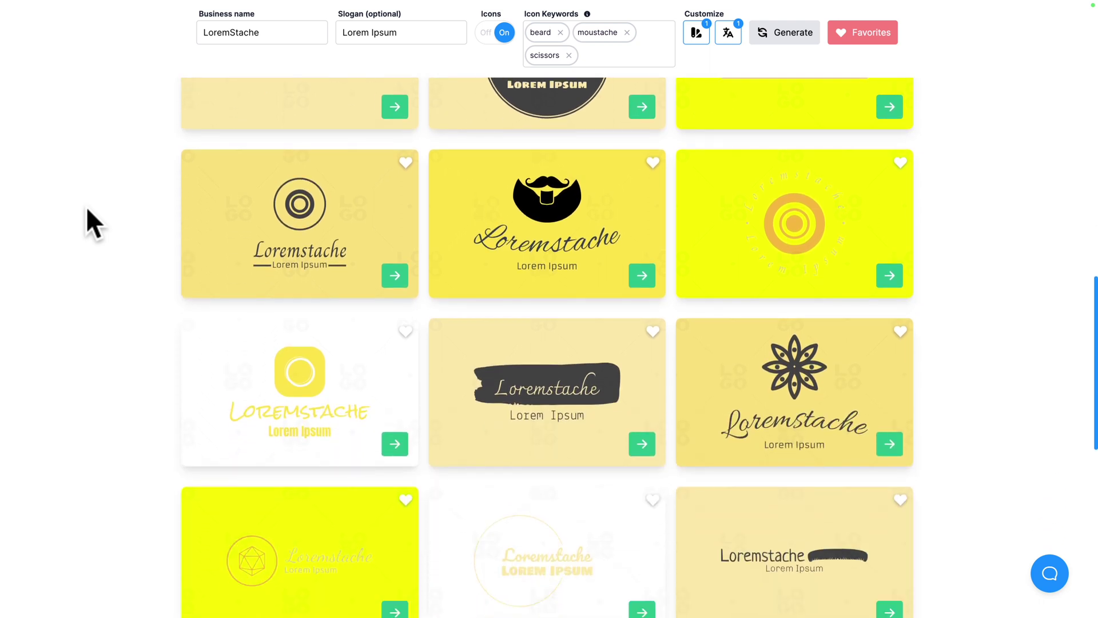
scroll(87, 209, down, 10)
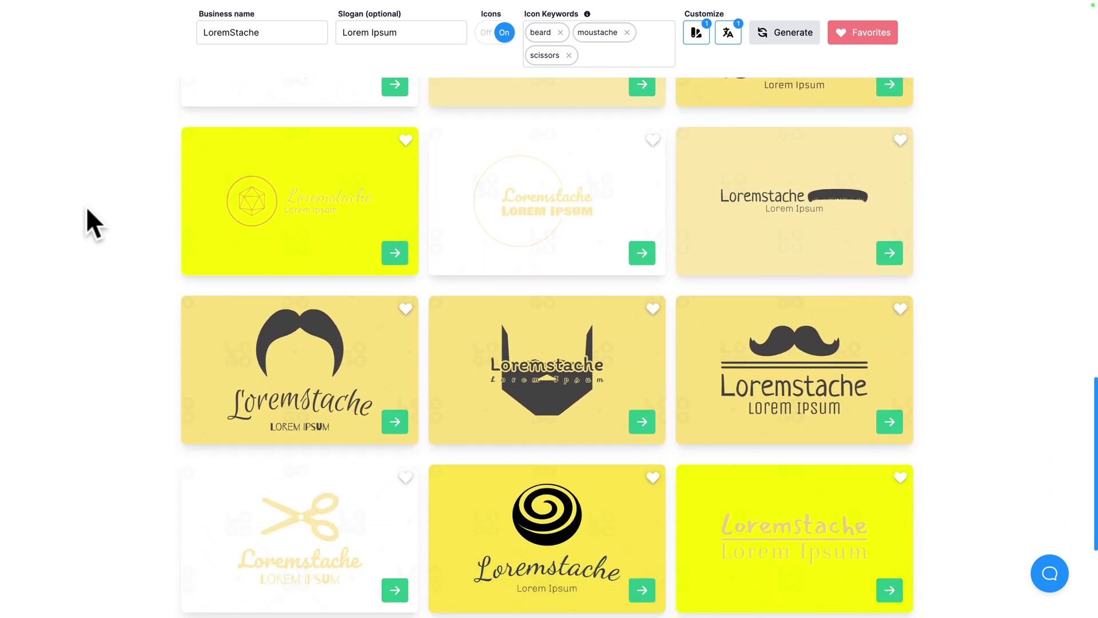
scroll(86, 207, down, 10)
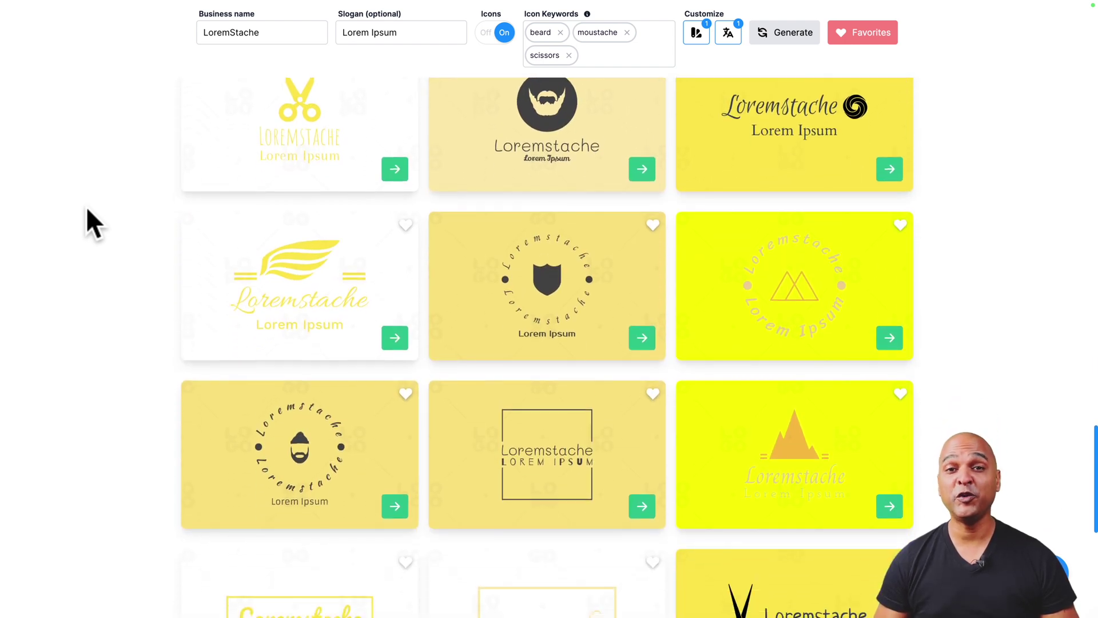
scroll(86, 209, down, 8)
scroll(87, 209, up, 20)
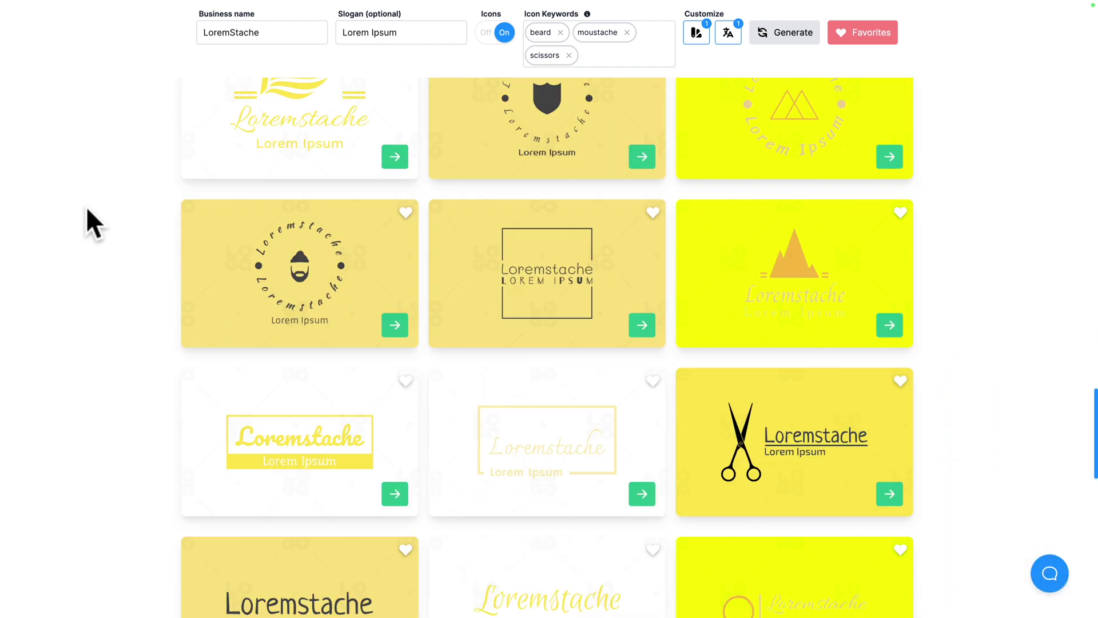
scroll(86, 207, up, 2)
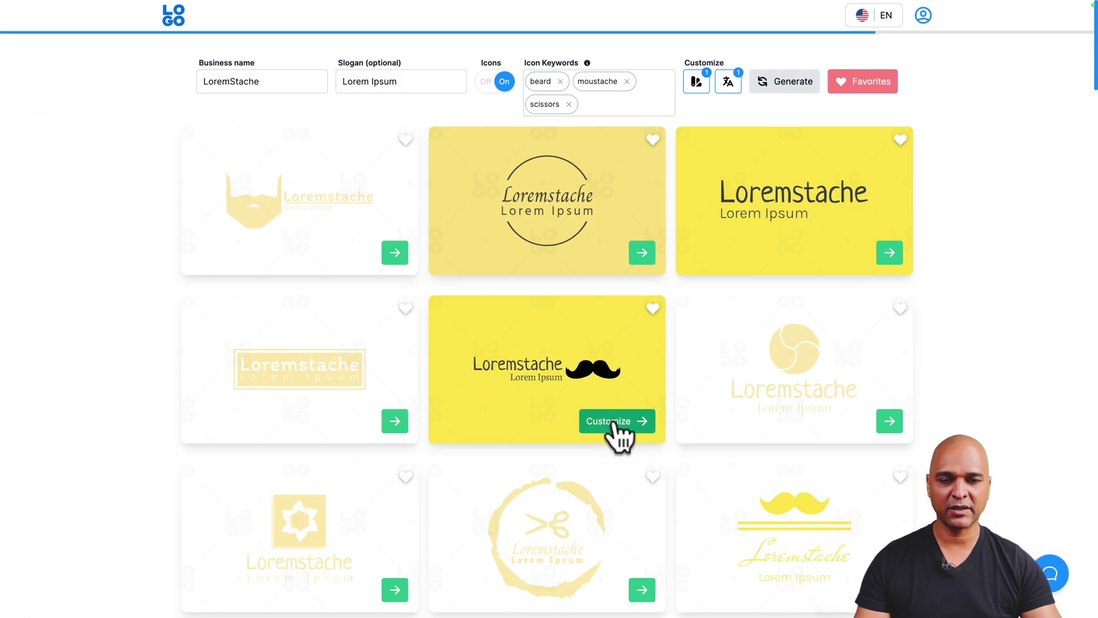
Customize the logo with the black moustache beside the name and show its Layouts ideas
click(615, 423)
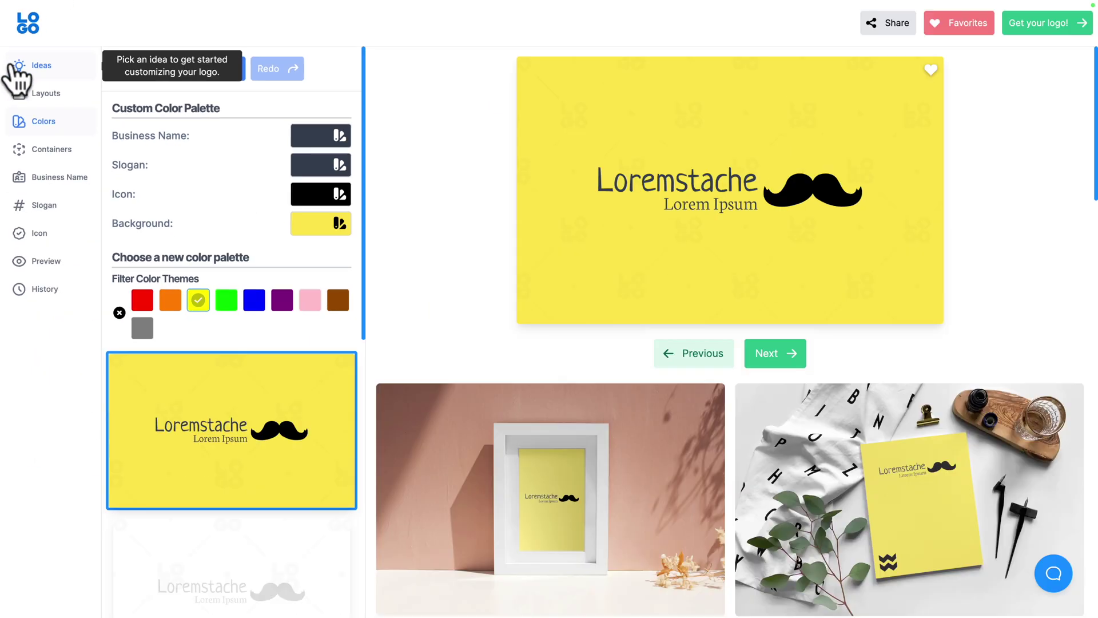
click(18, 65)
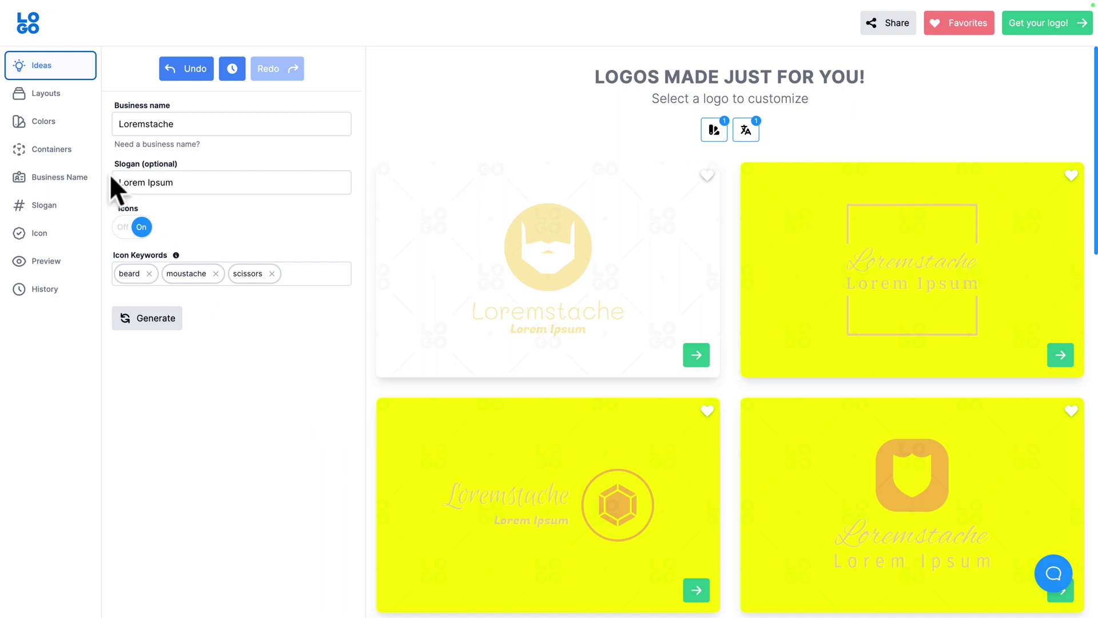
click(50, 99)
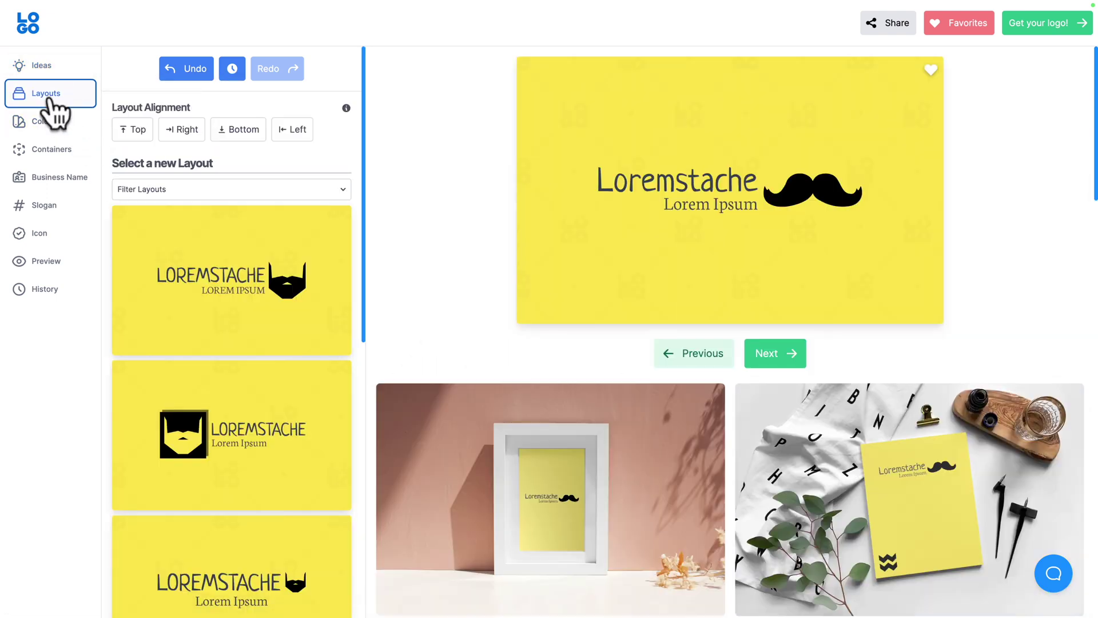
Try placing the icon top, right, bottom and left of the name
click(131, 130)
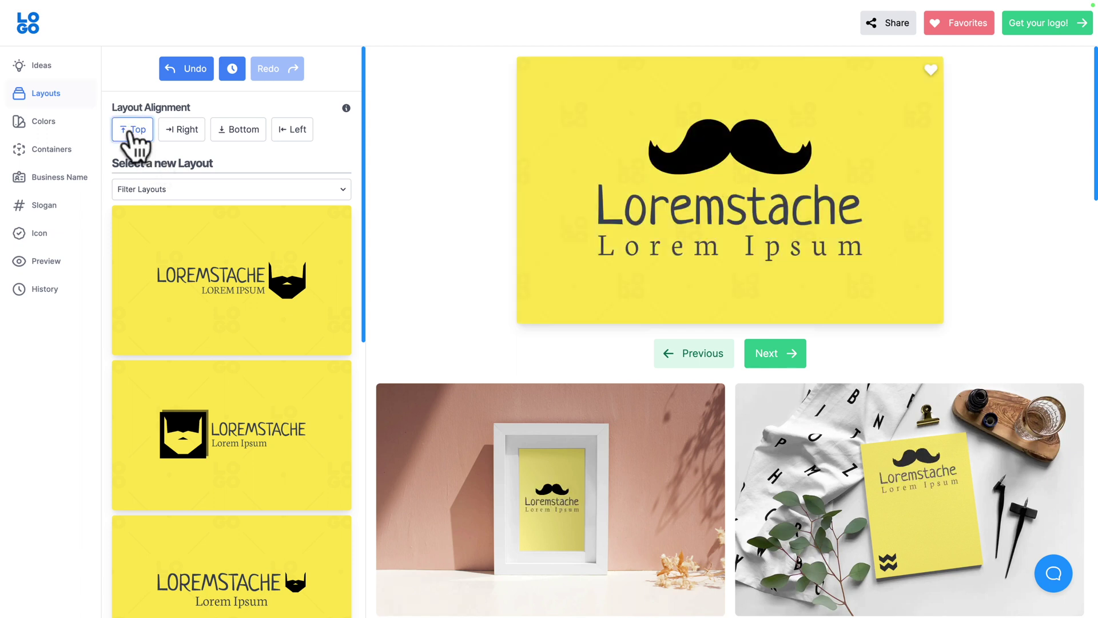
click(184, 132)
click(235, 135)
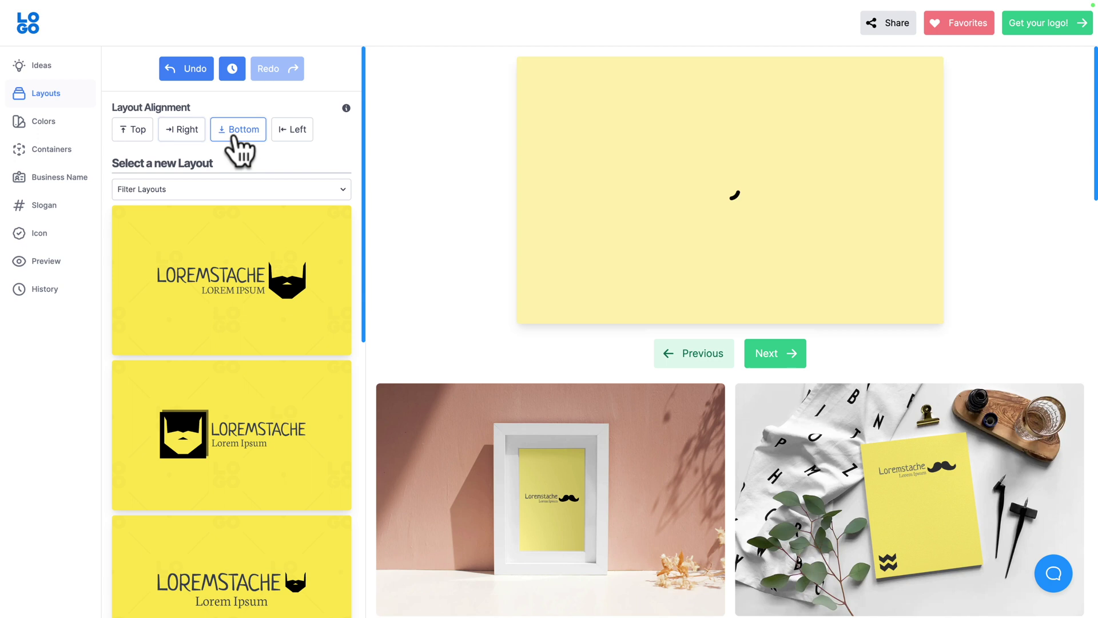
click(287, 133)
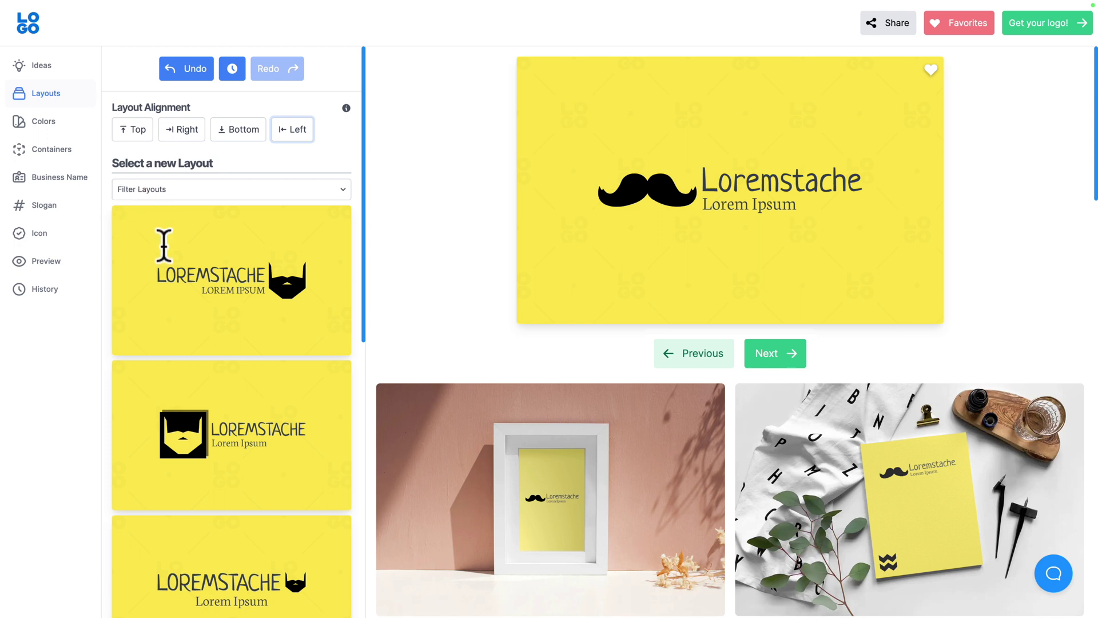
Apply the first, second and then third layout thumbnails
click(271, 287)
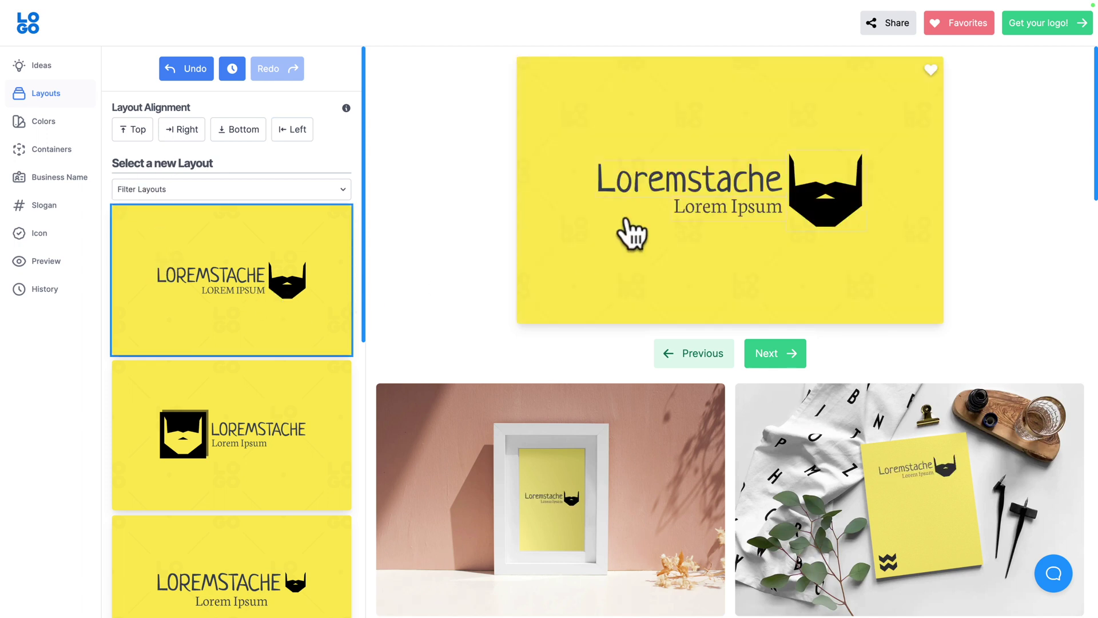
click(243, 433)
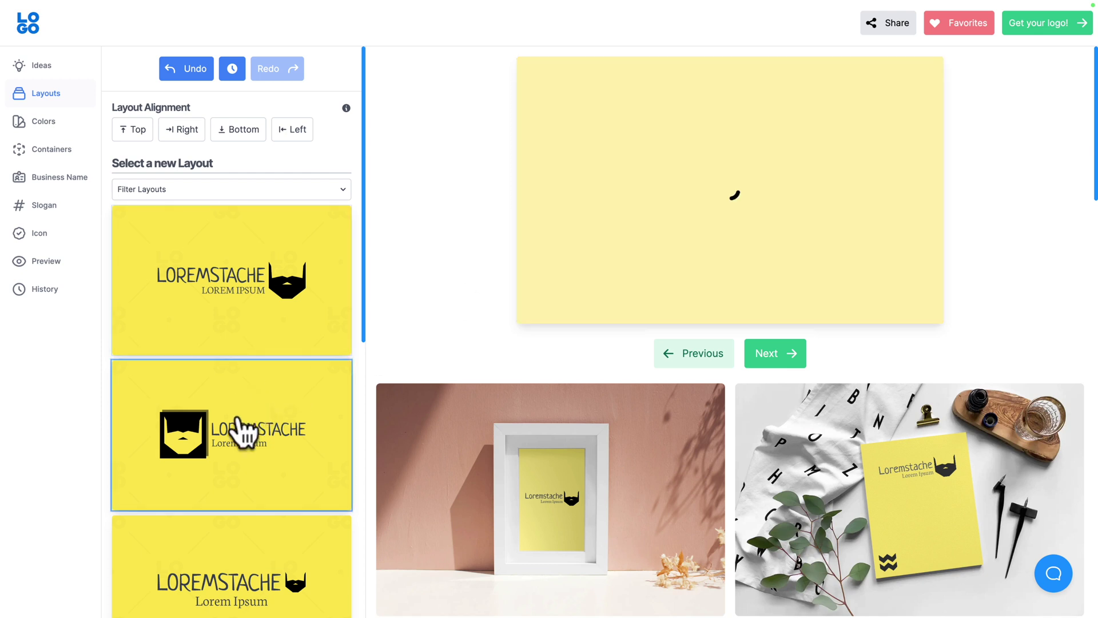
click(224, 566)
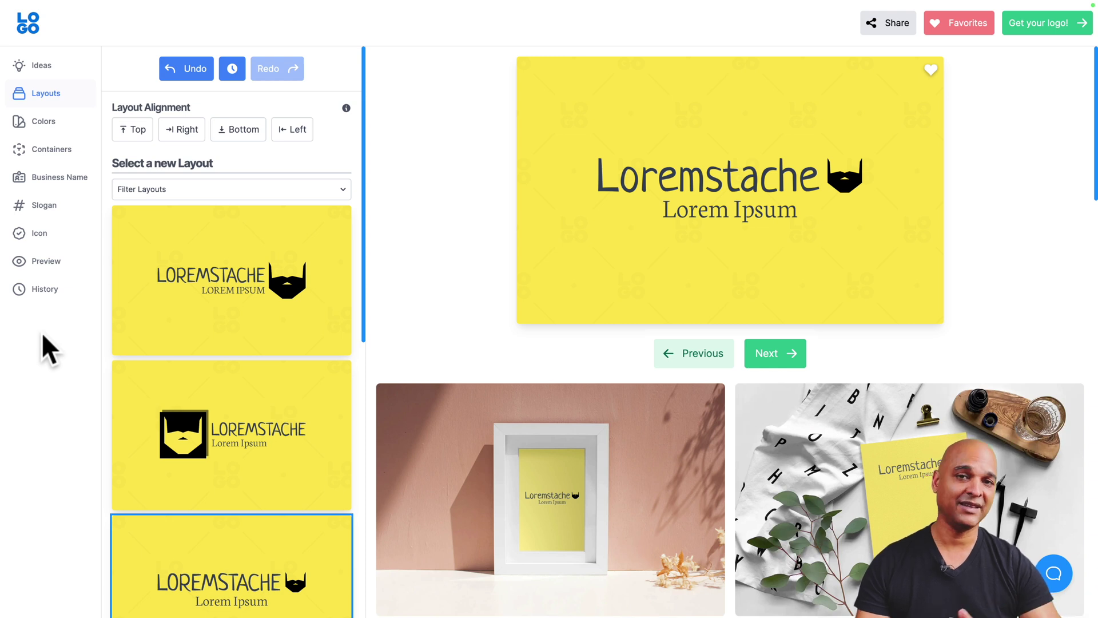
Restore the earlier mustache-icon version of the logo from History
click(34, 294)
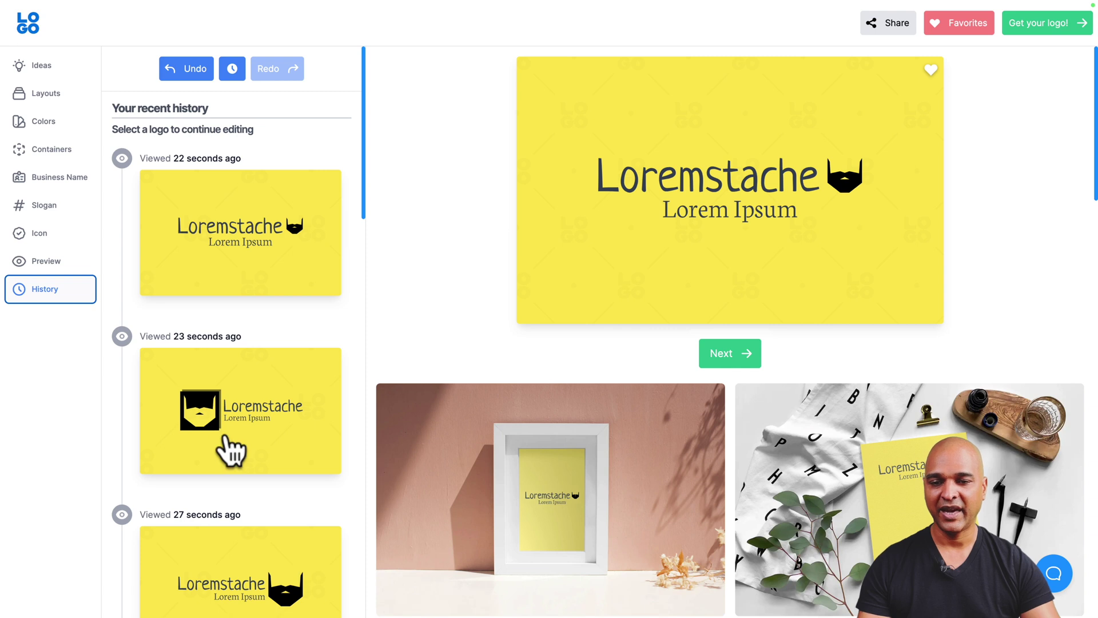
scroll(229, 452, down, 10)
click(224, 175)
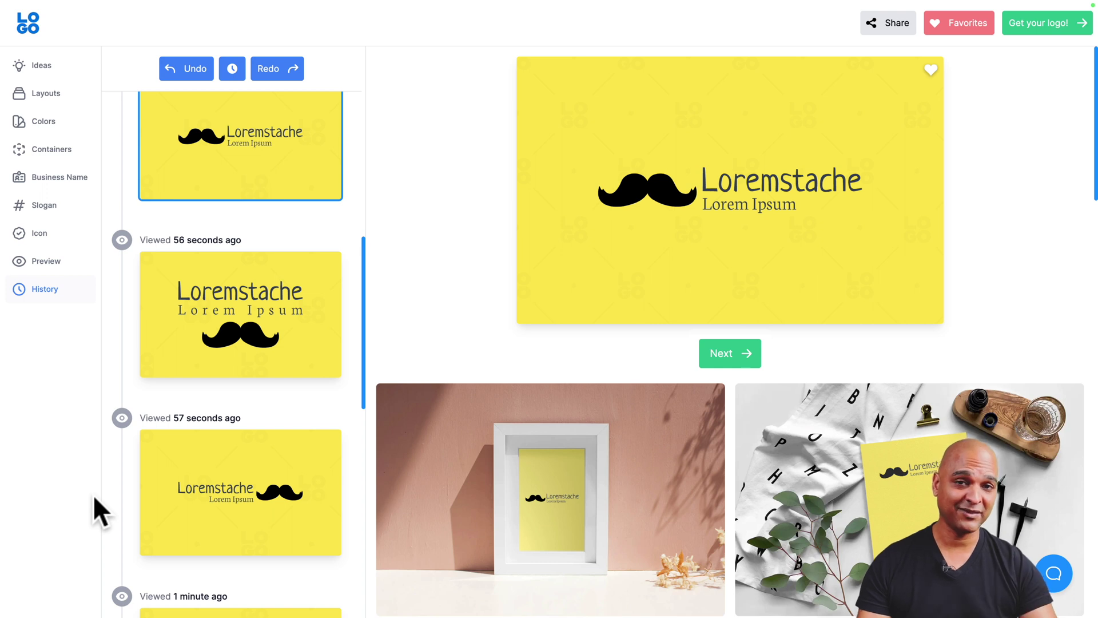
scroll(183, 304, up, 10)
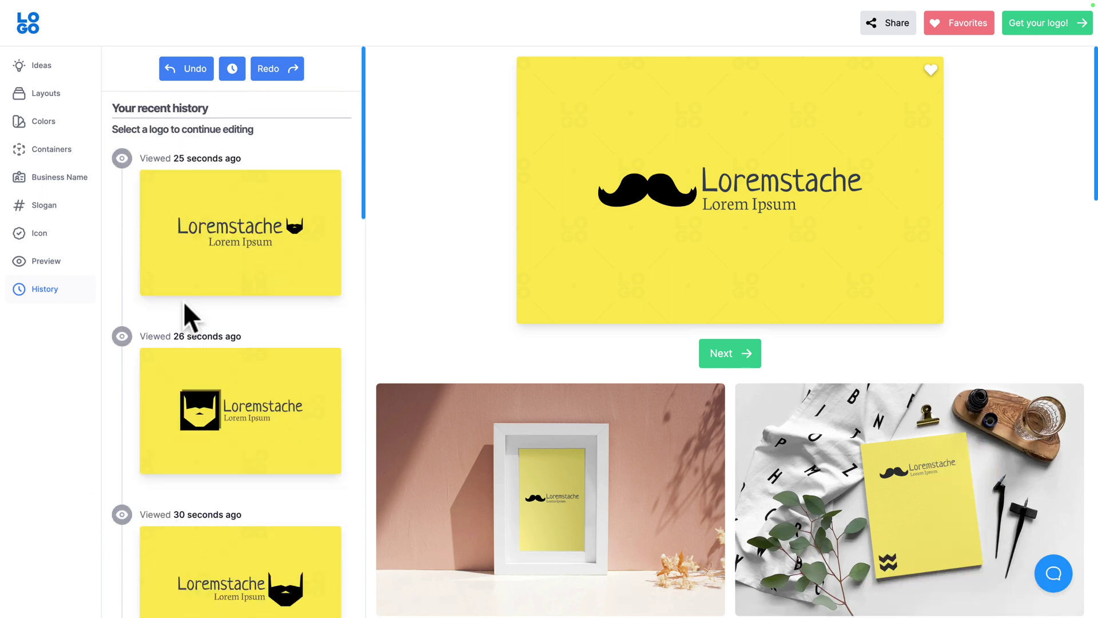
Browse the available layout cards in Layouts
click(41, 95)
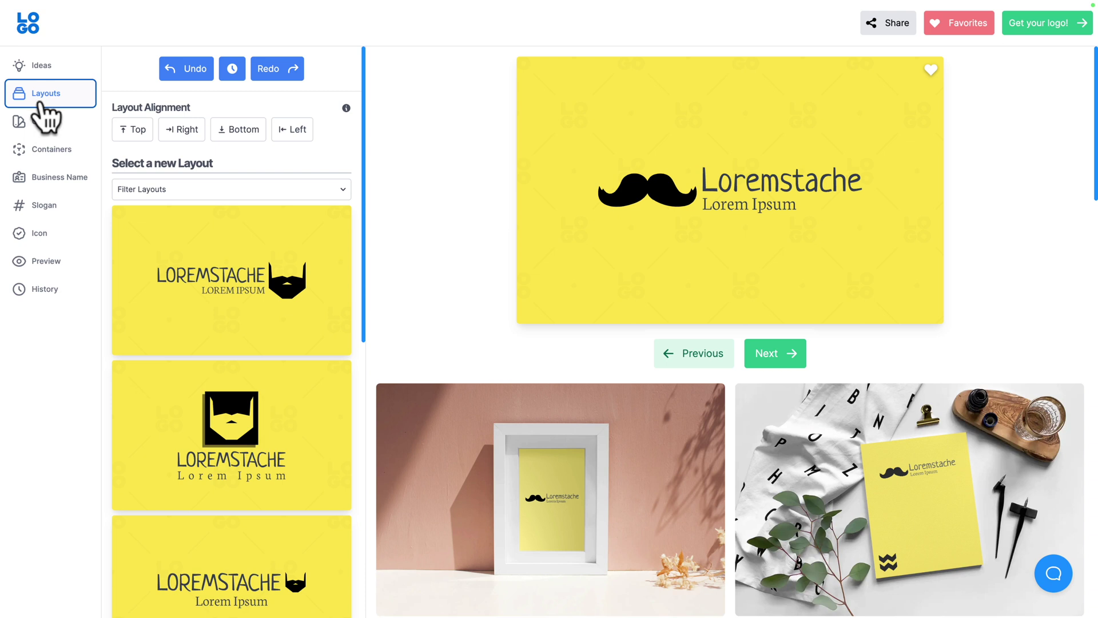
scroll(232, 378, down, 15)
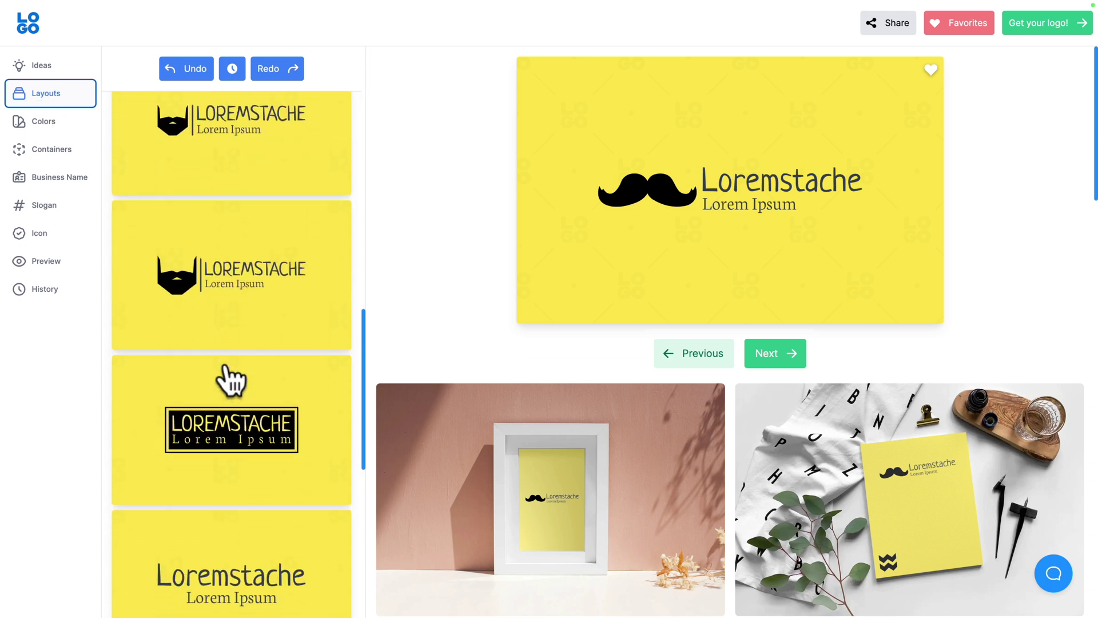
scroll(209, 436, down, 15)
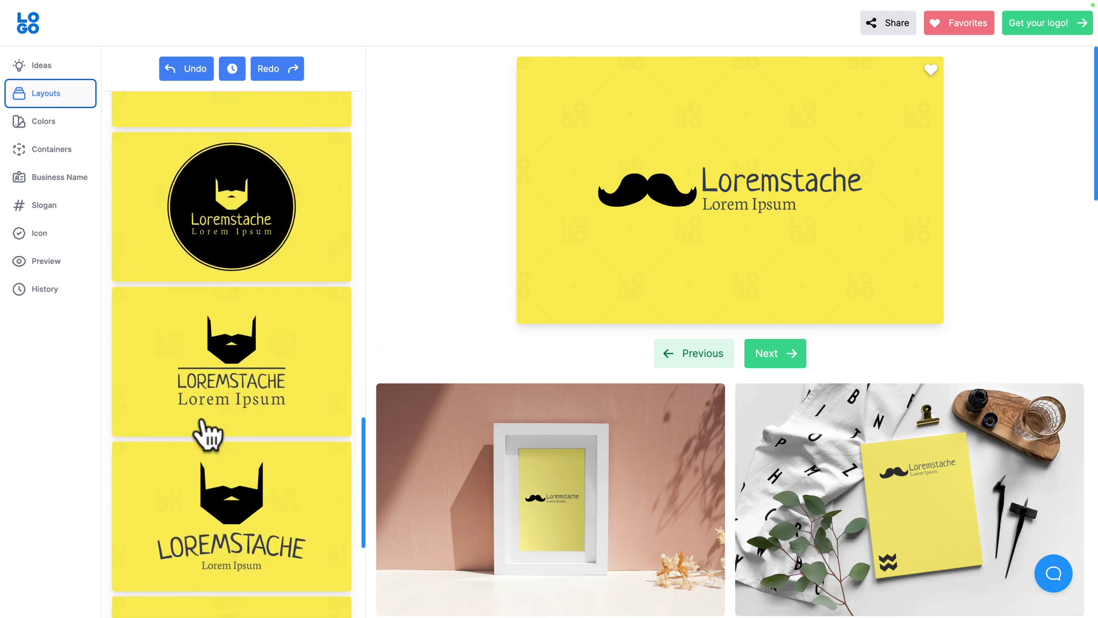
scroll(209, 436, down, 1)
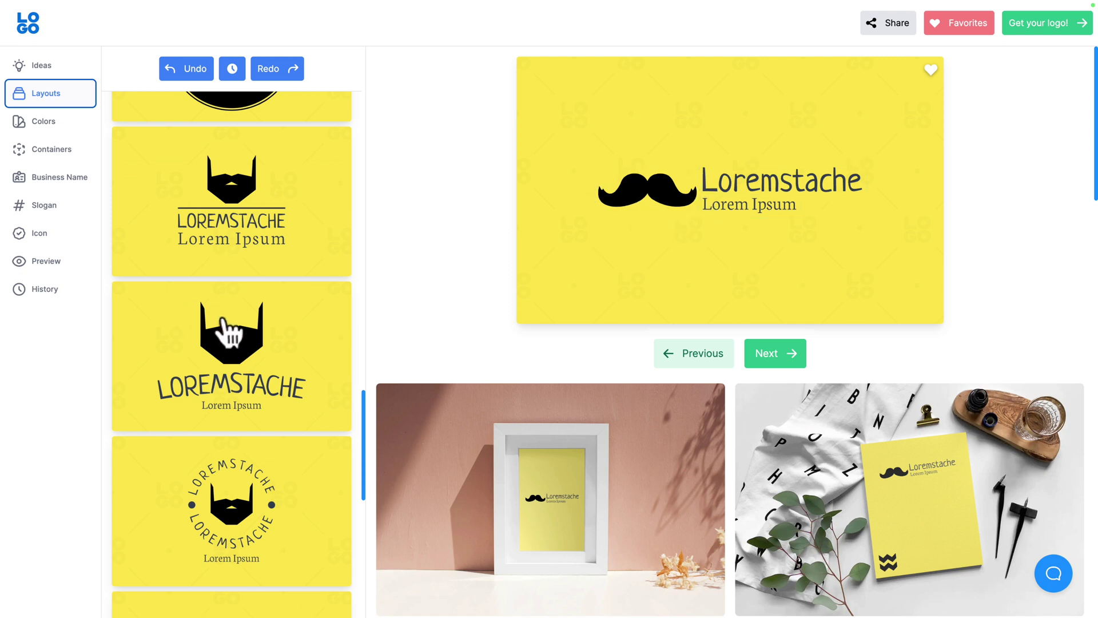
scroll(216, 342, down, 8)
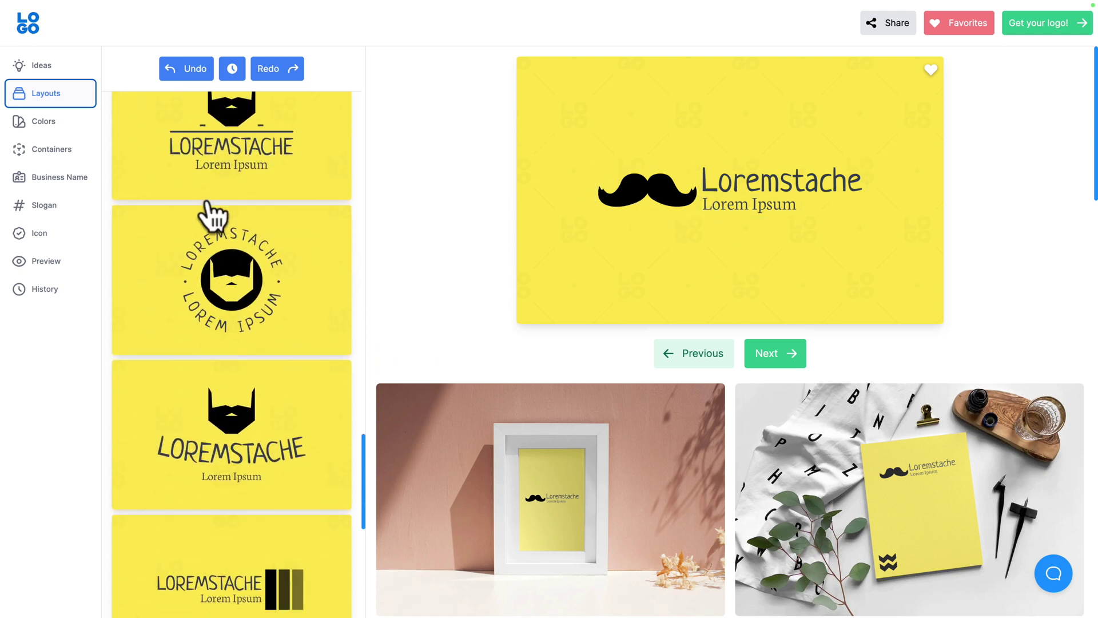
scroll(233, 375, down, 8)
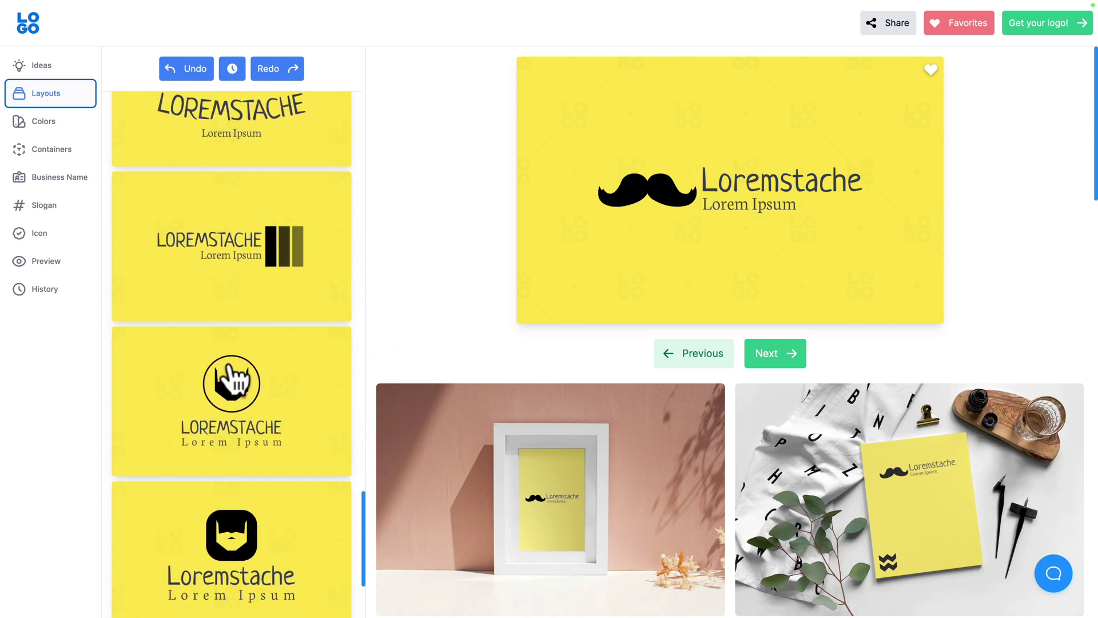
scroll(231, 378, down, 8)
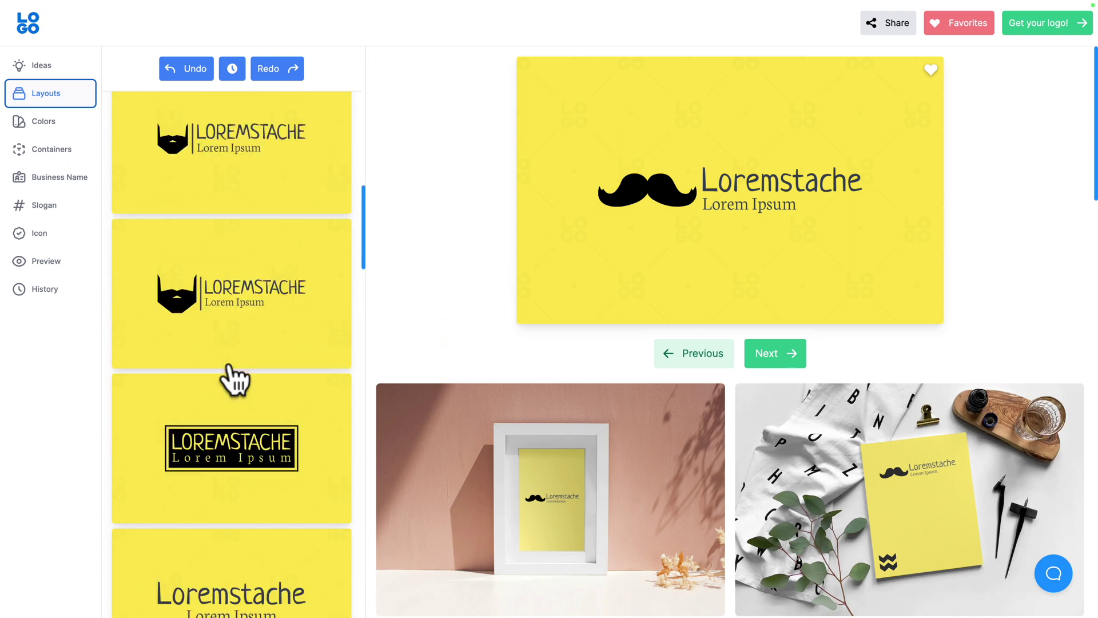
scroll(233, 372, up, 15)
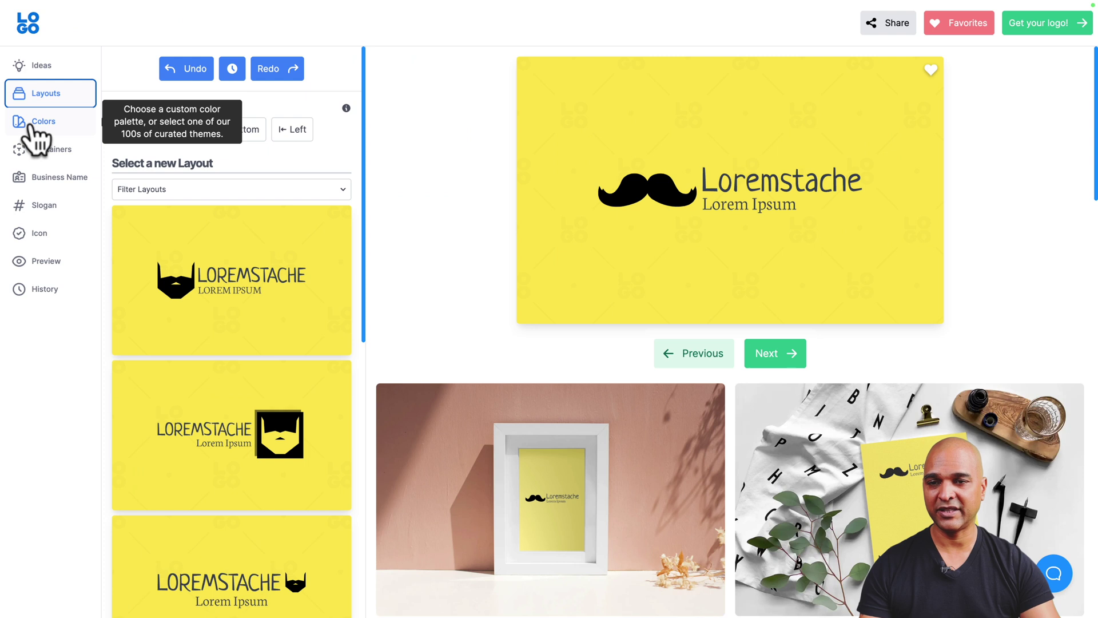
Make the business name black and the slogan near-black grey 2C2C30
click(31, 123)
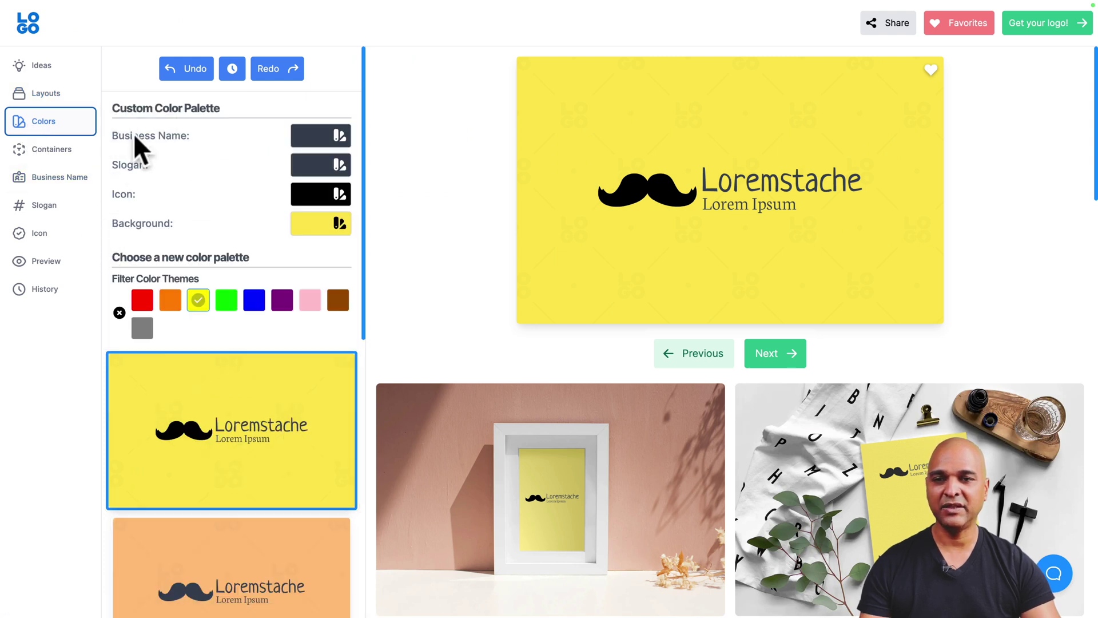
click(327, 139)
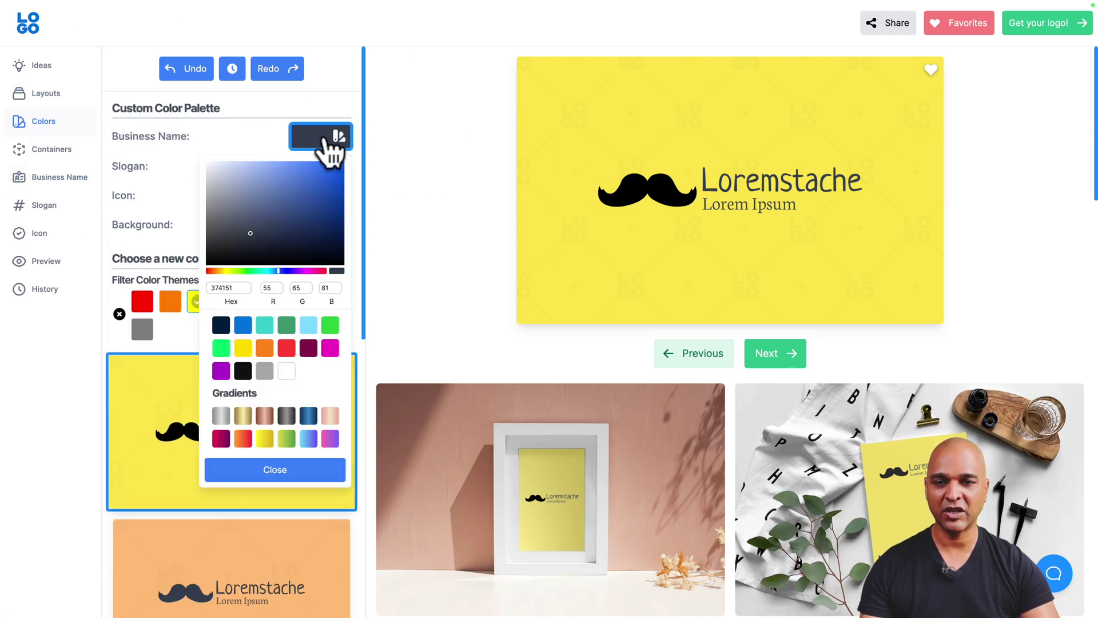
click(213, 239)
click(263, 155)
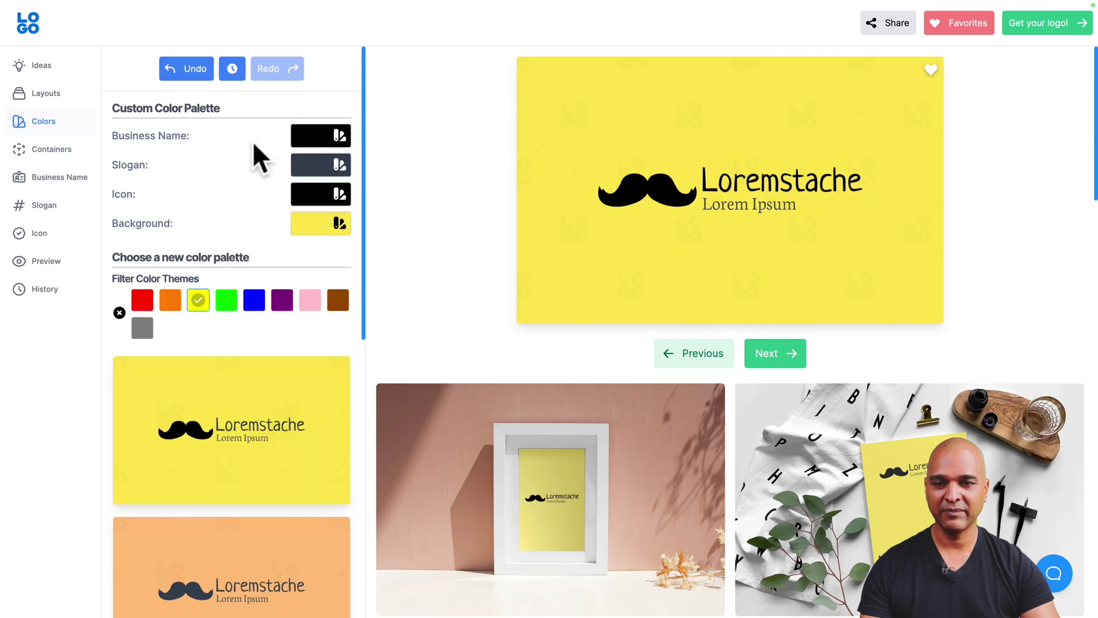
click(318, 167)
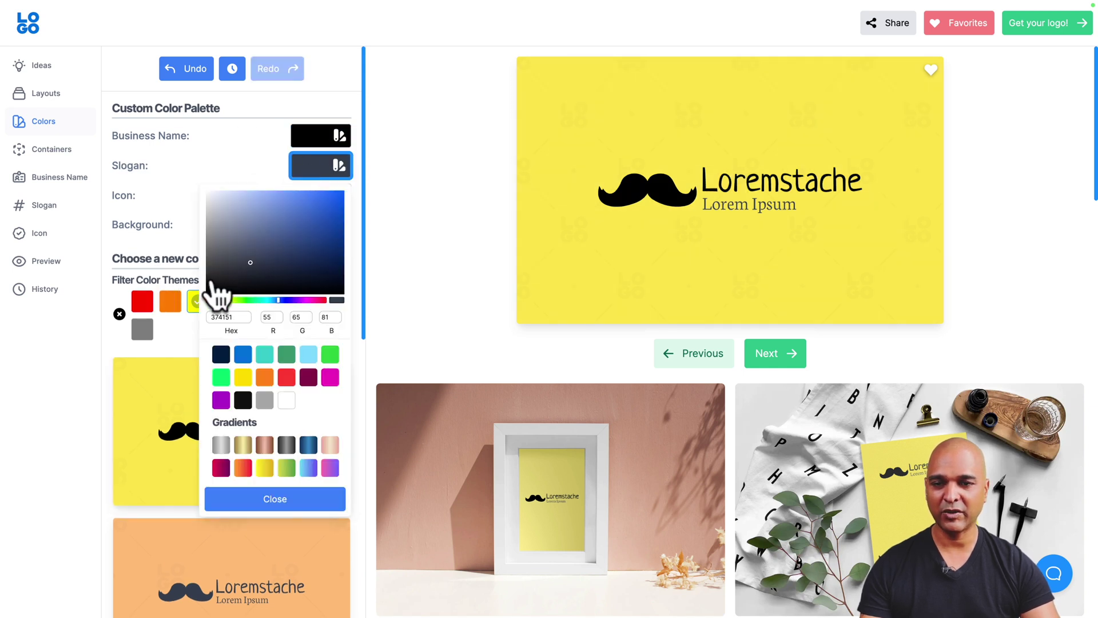
click(210, 280)
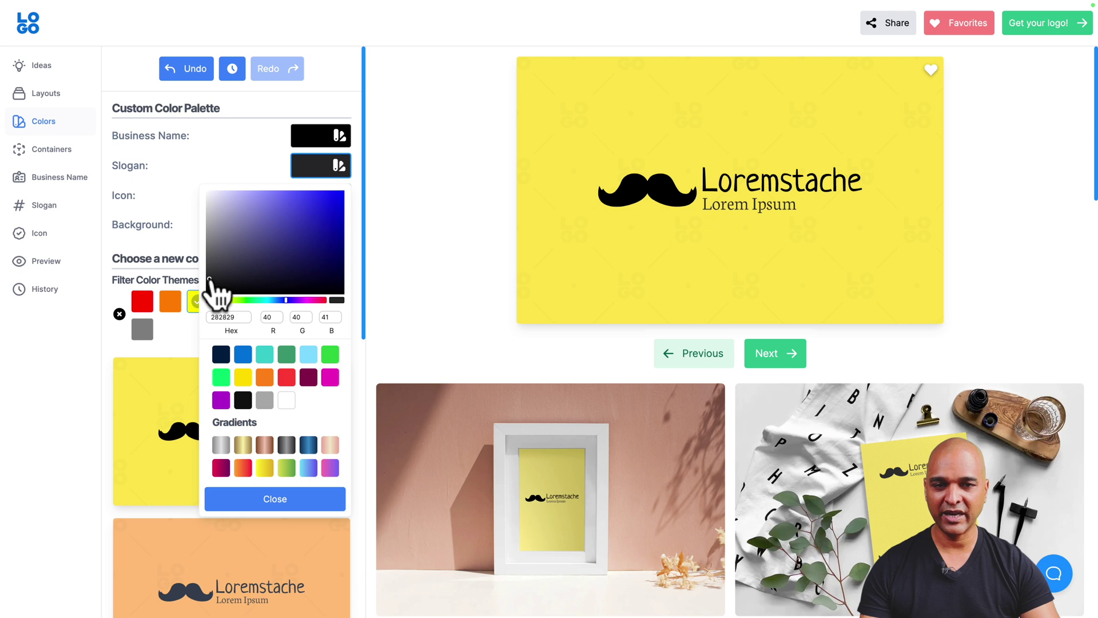
drag(210, 280, 216, 276)
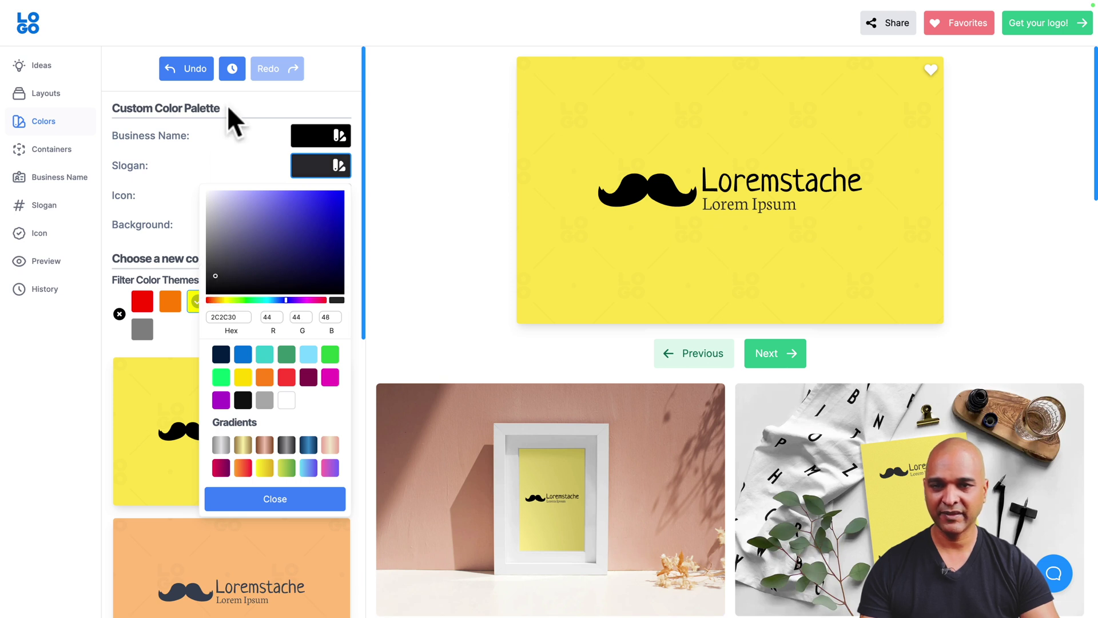
click(229, 112)
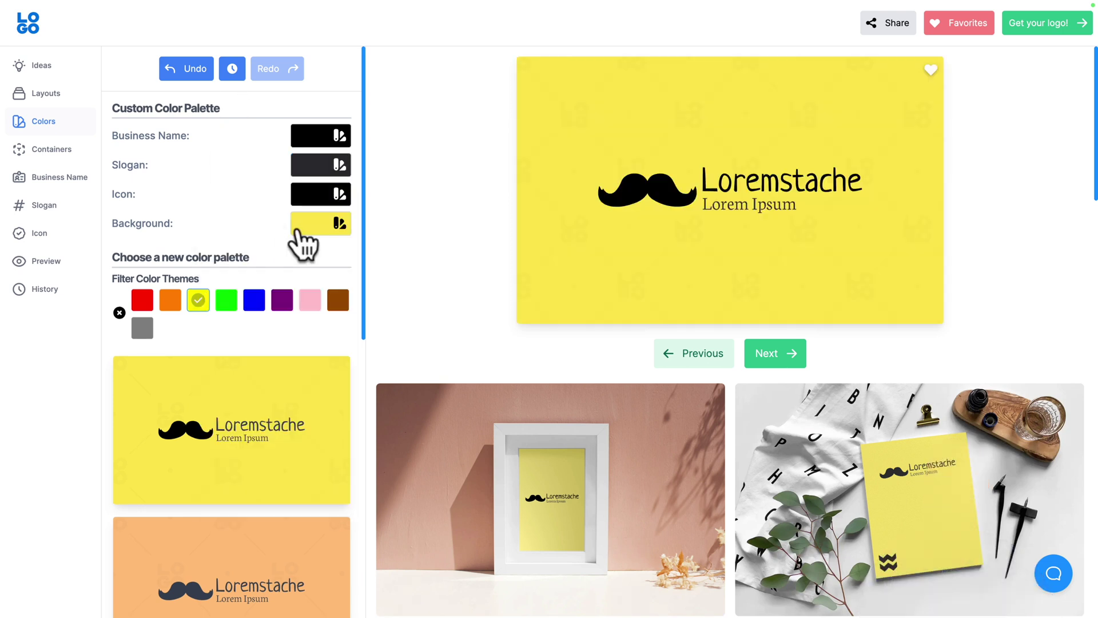
Keep the yellow FCE44D background and browse alternative colour palettes
click(301, 228)
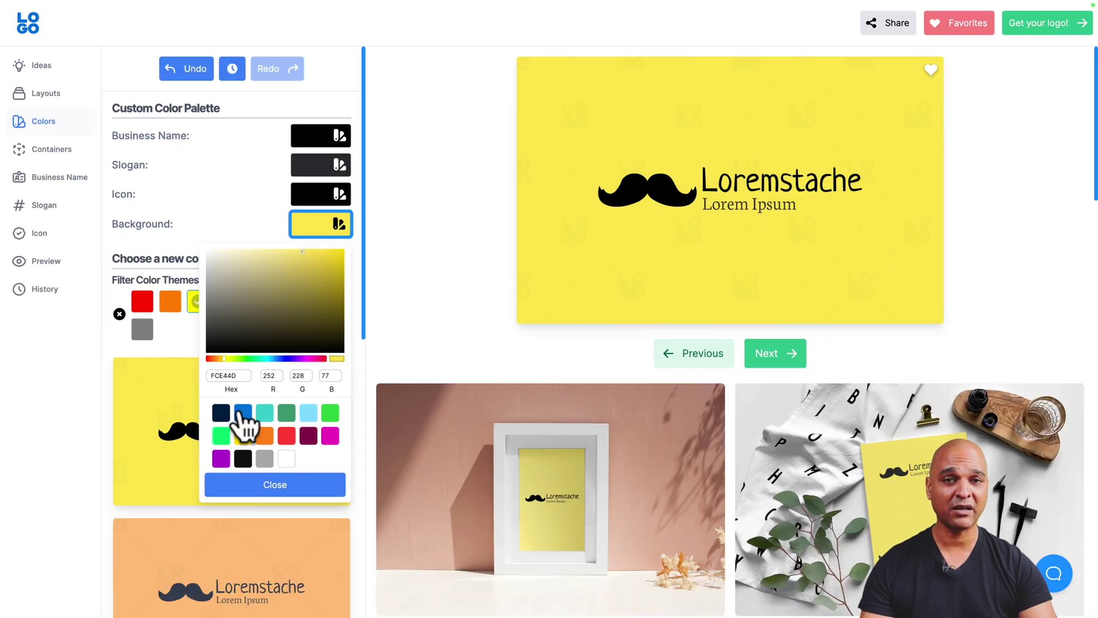
click(238, 216)
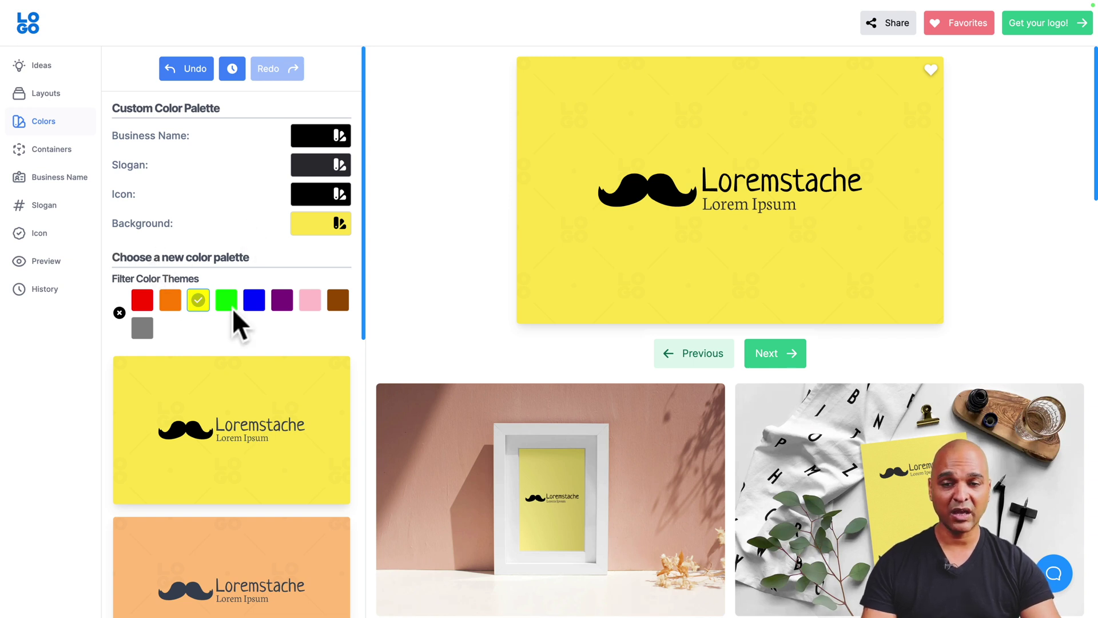
scroll(172, 379, down, 5)
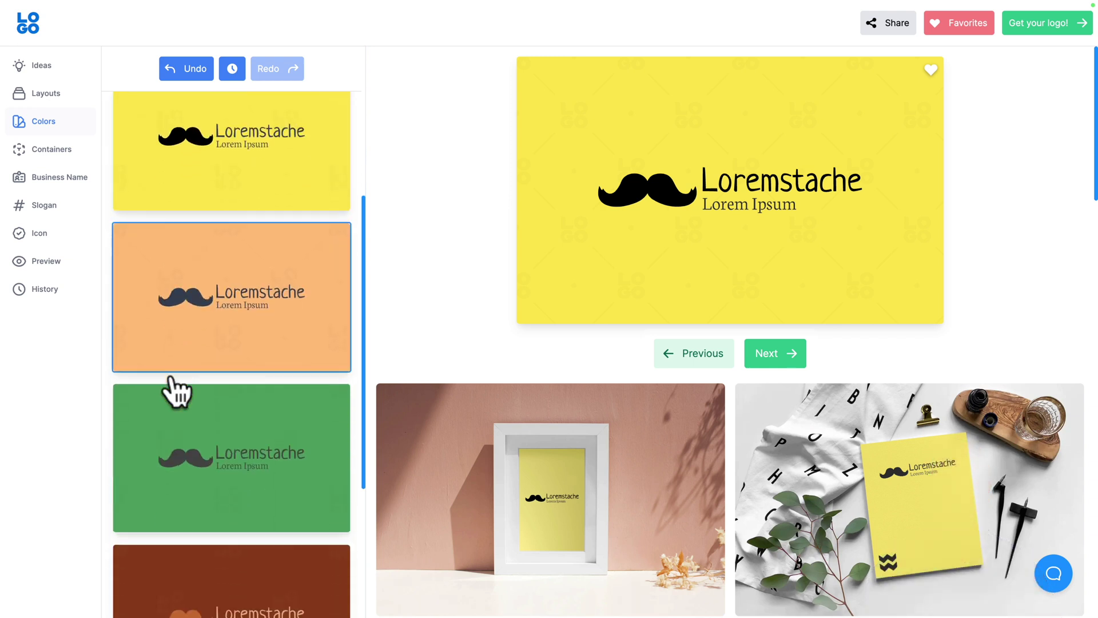
scroll(177, 392, down, 7)
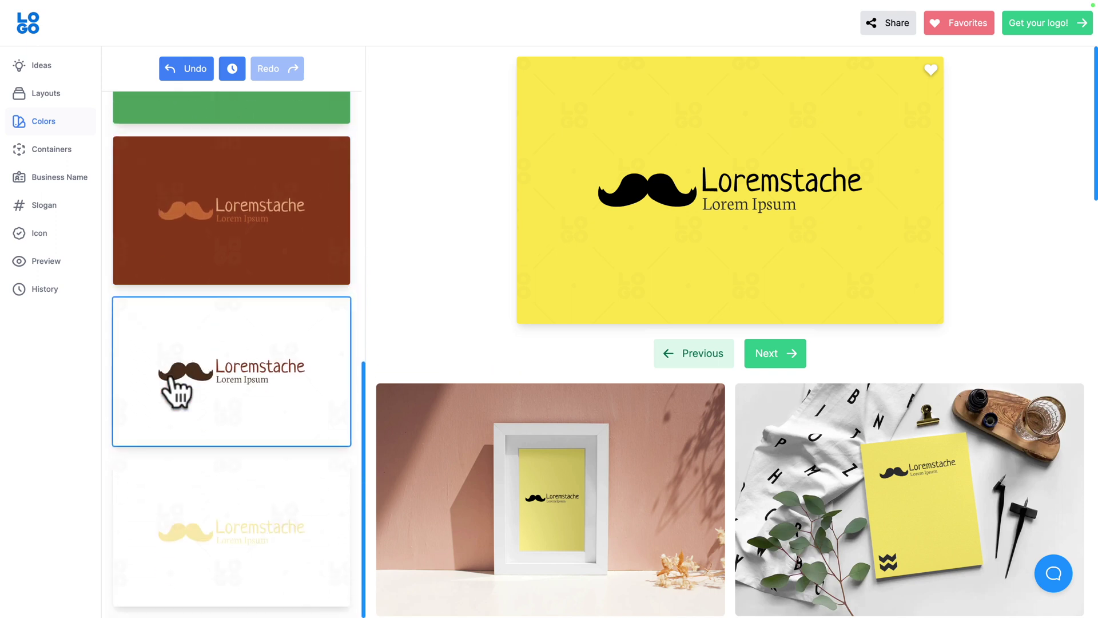
scroll(177, 395, up, 15)
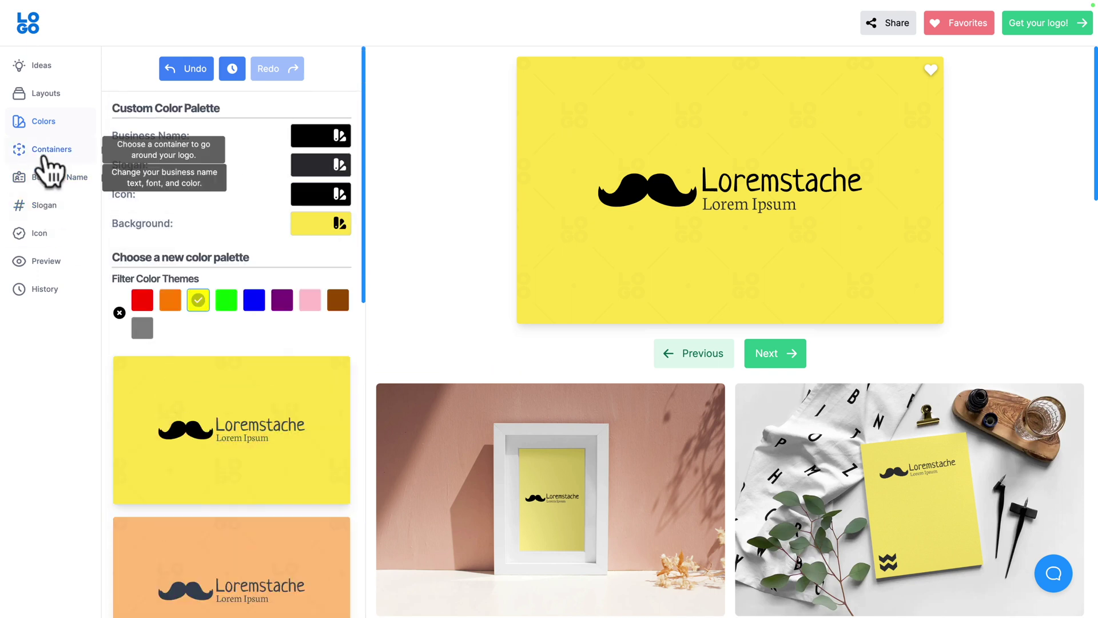
Try hexagon, square and rectangle container shapes around the logo
click(45, 154)
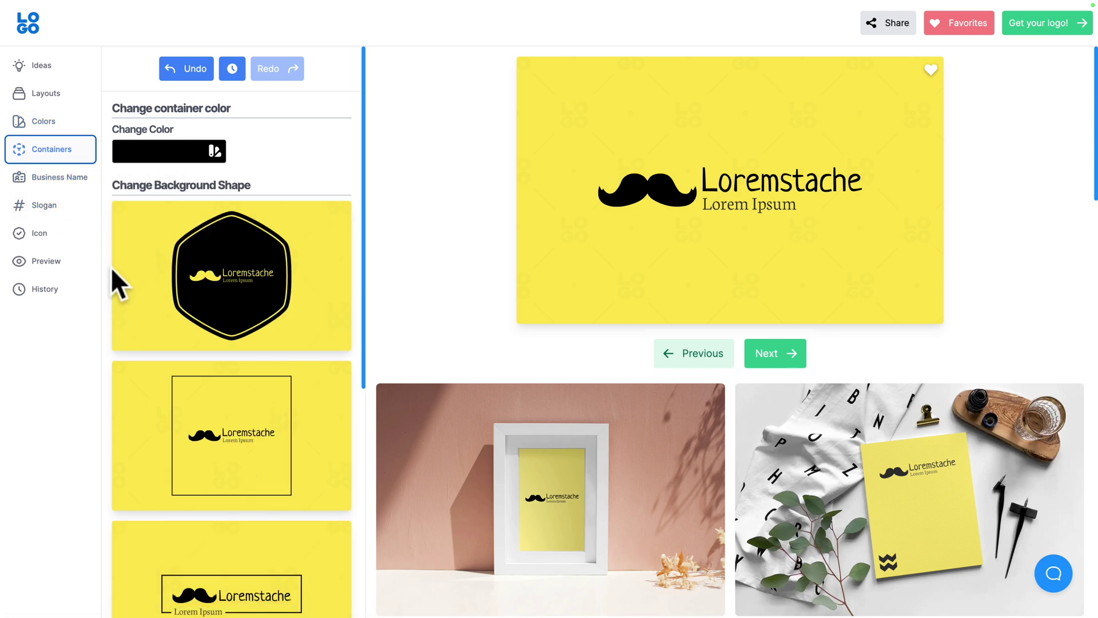
click(229, 281)
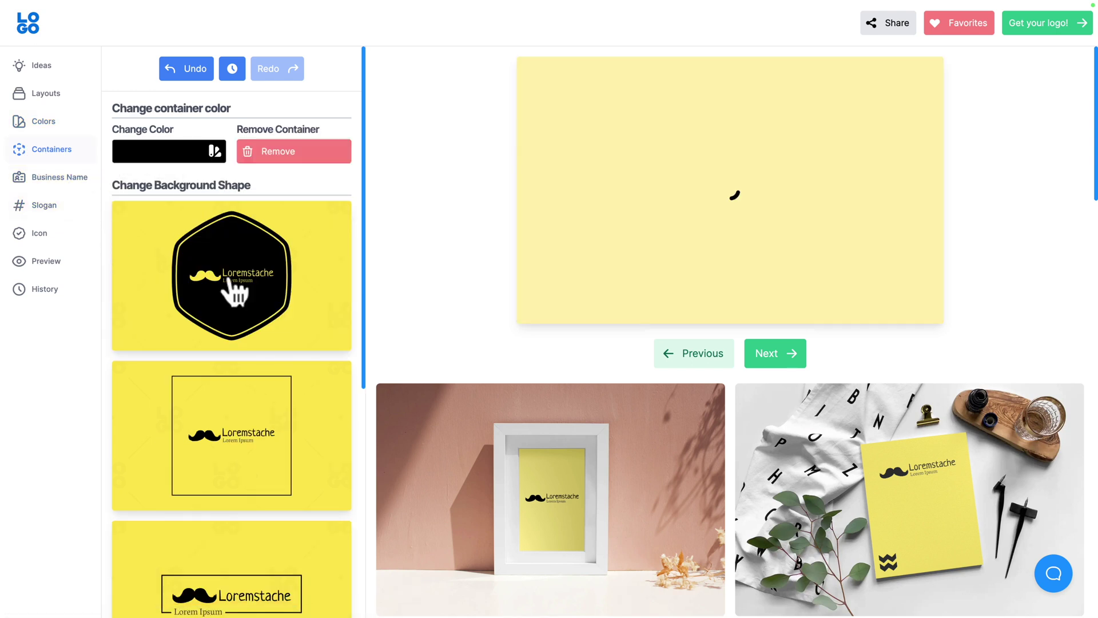
scroll(234, 292, down, 2)
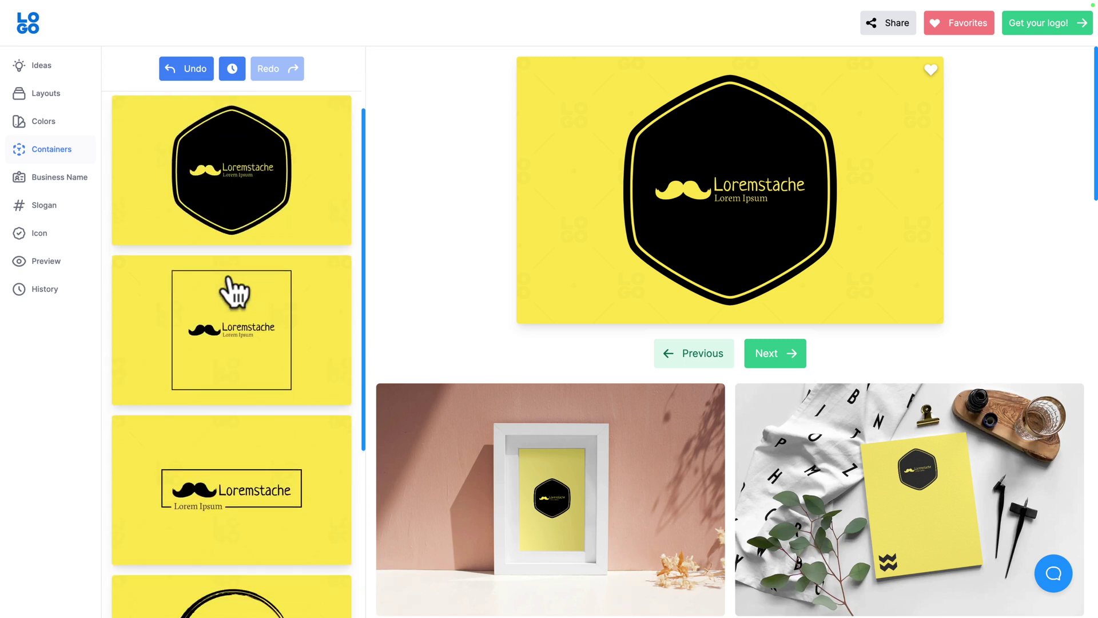
click(223, 326)
click(219, 478)
Enclose the logo in a thin pentagon outline and show the version history
scroll(218, 480, down, 8)
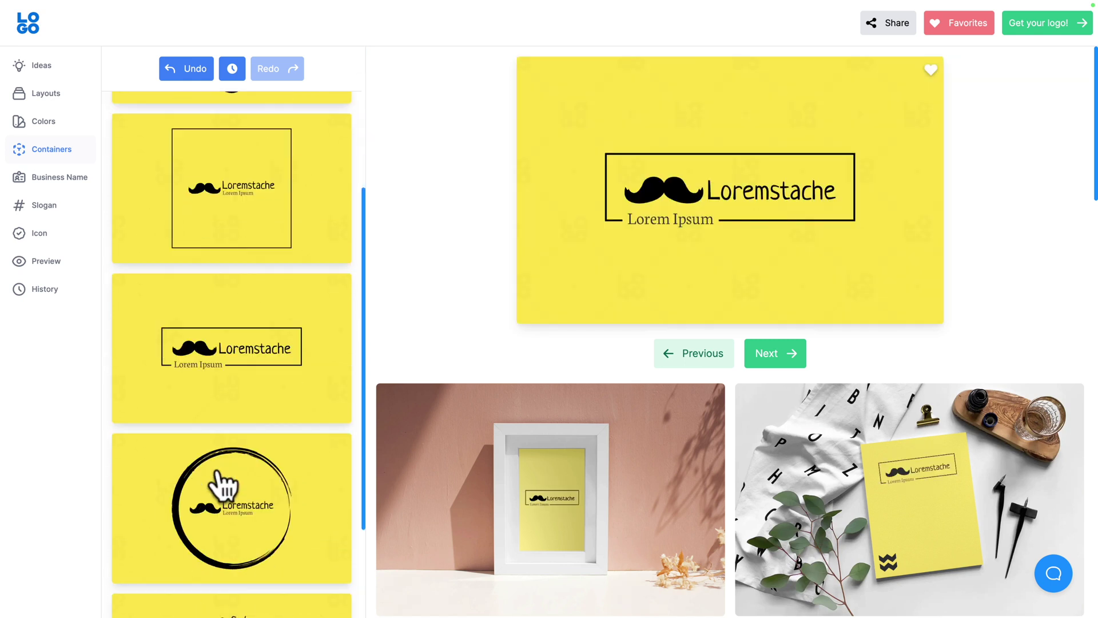
scroll(234, 309, down, 7)
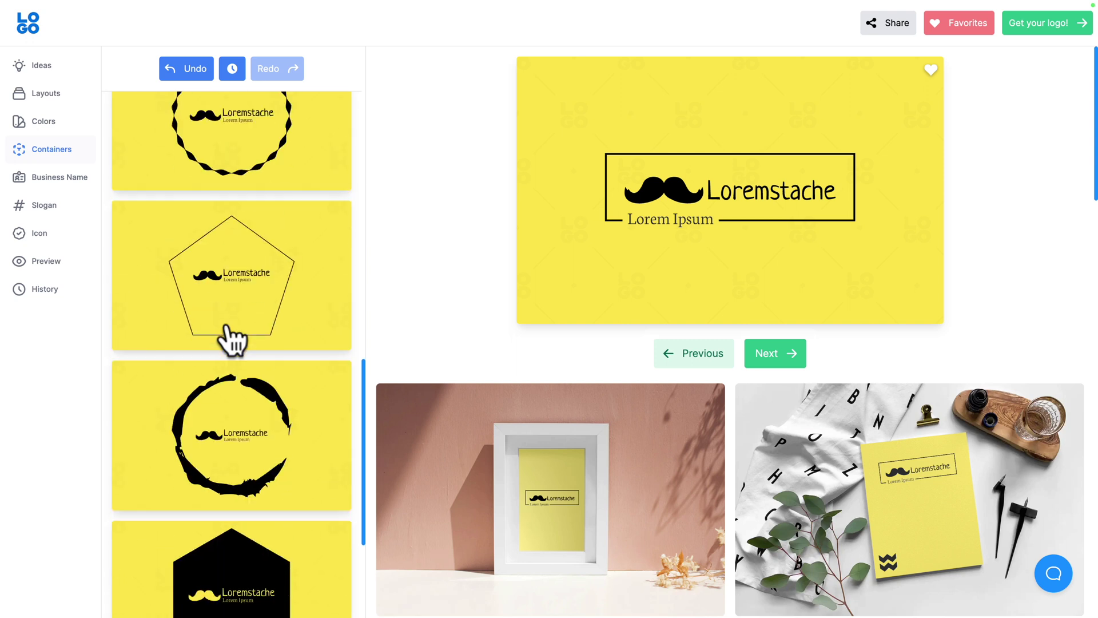
click(228, 235)
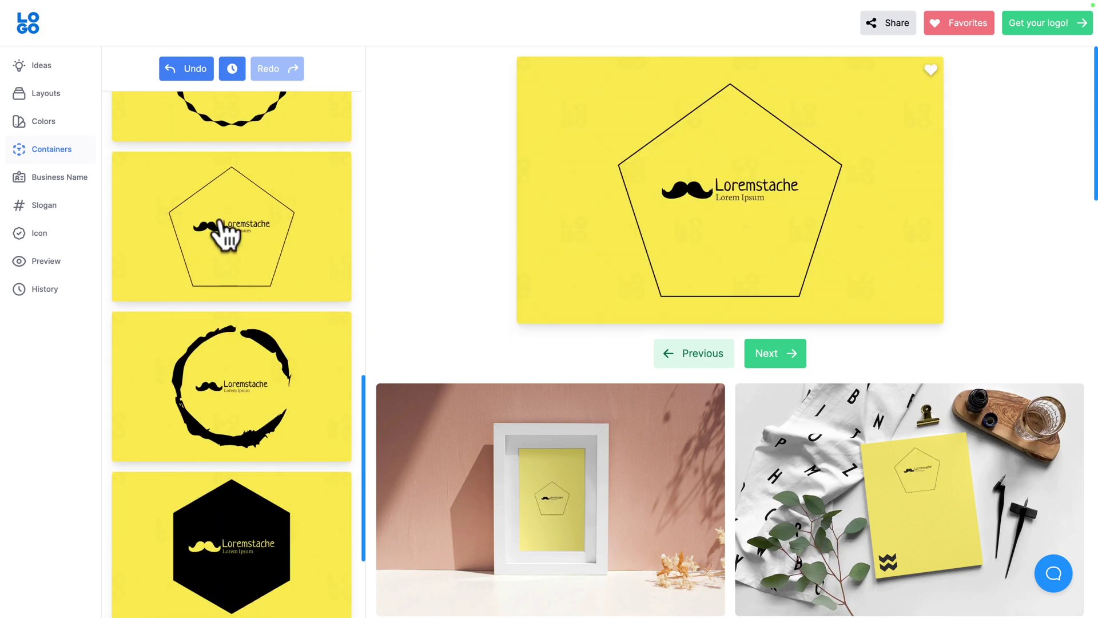
click(41, 291)
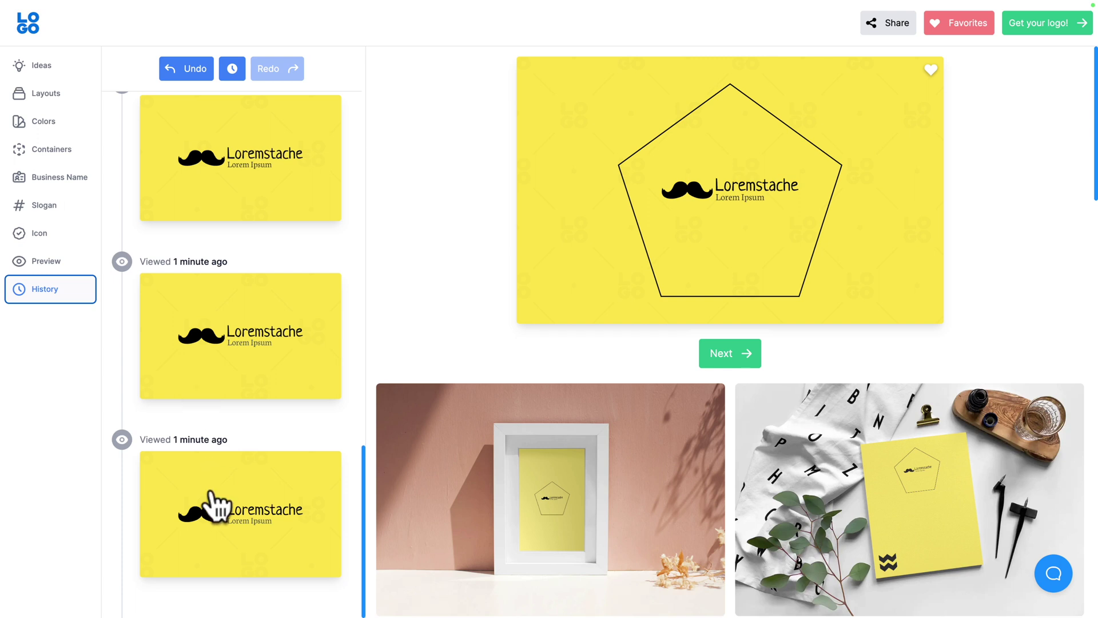
Restore the earlier logo version without the pentagon outline
scroll(224, 354, down, 2)
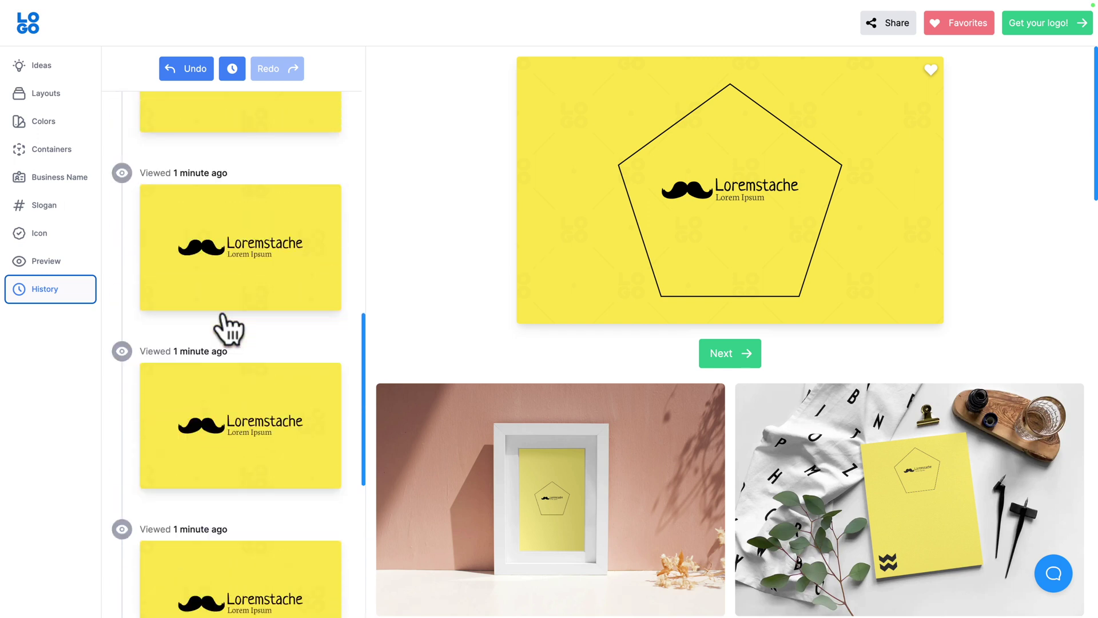
scroll(228, 326, up, 6)
scroll(227, 326, down, 4)
click(206, 452)
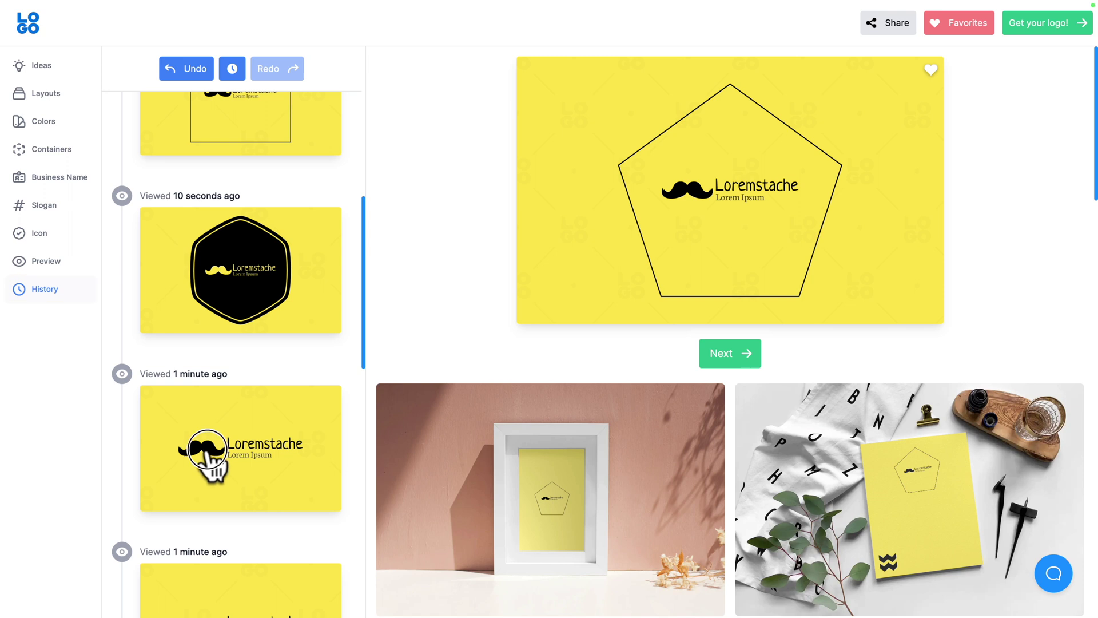
Browse the container shapes, then bring up the Business Name settings
click(57, 150)
scroll(177, 379, down, 10)
scroll(177, 380, down, 15)
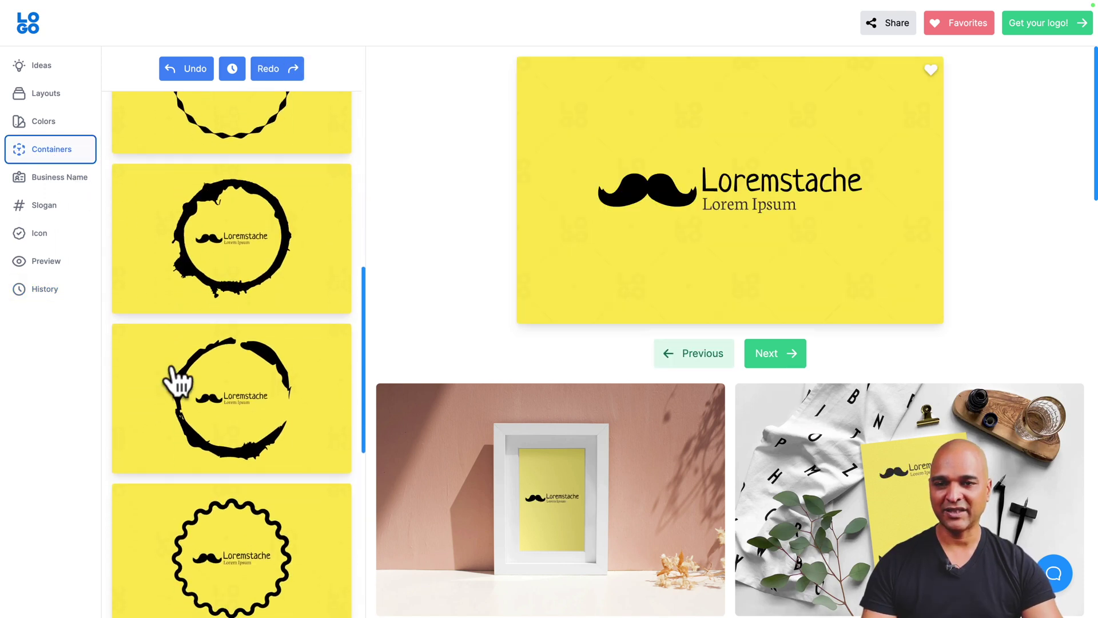
scroll(177, 379, down, 15)
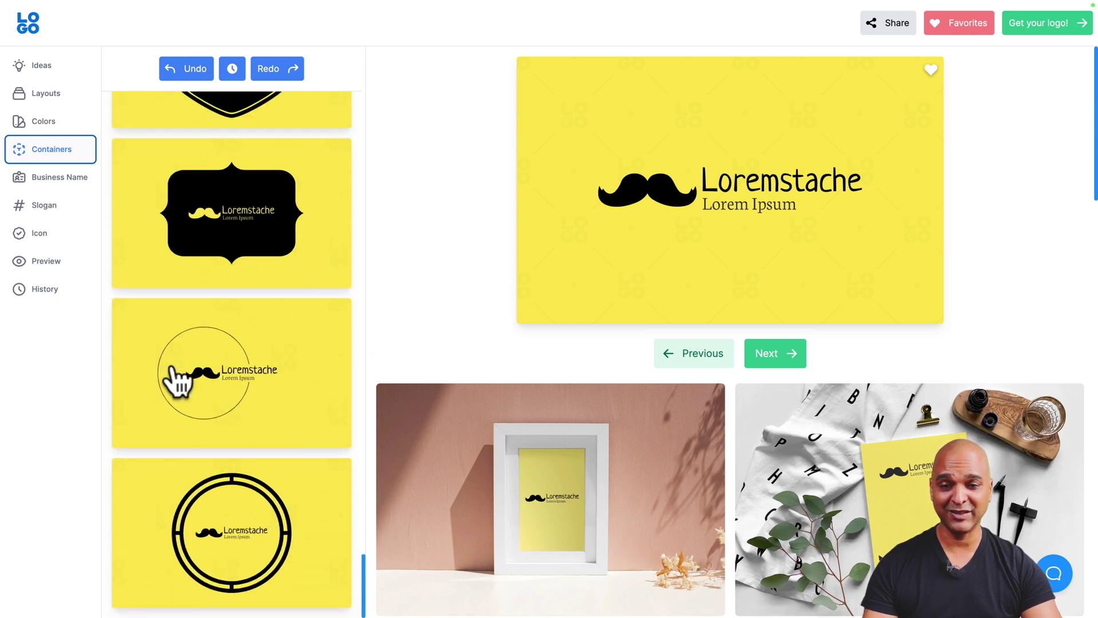
scroll(178, 380, up, 20)
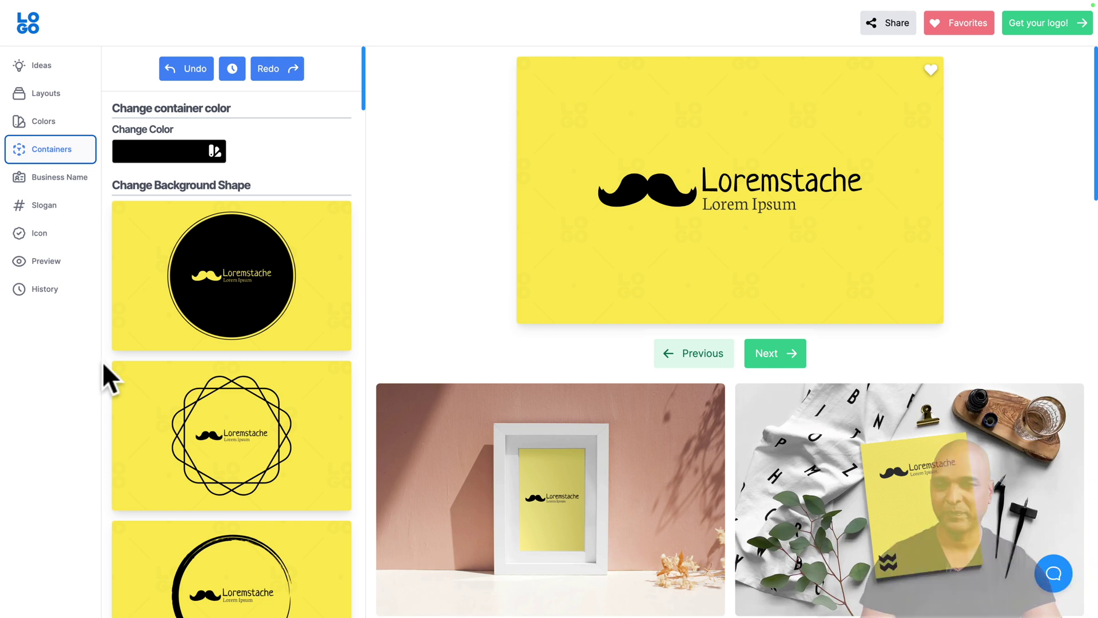
click(58, 181)
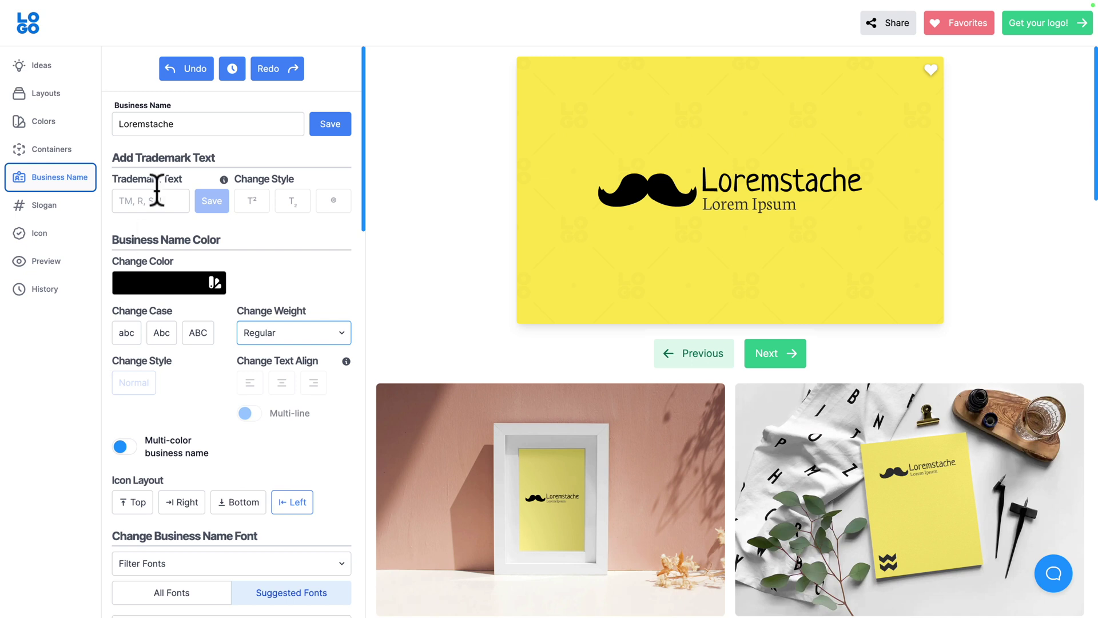
Rename the business to LoremStache with a capital S and save
double_click(154, 124)
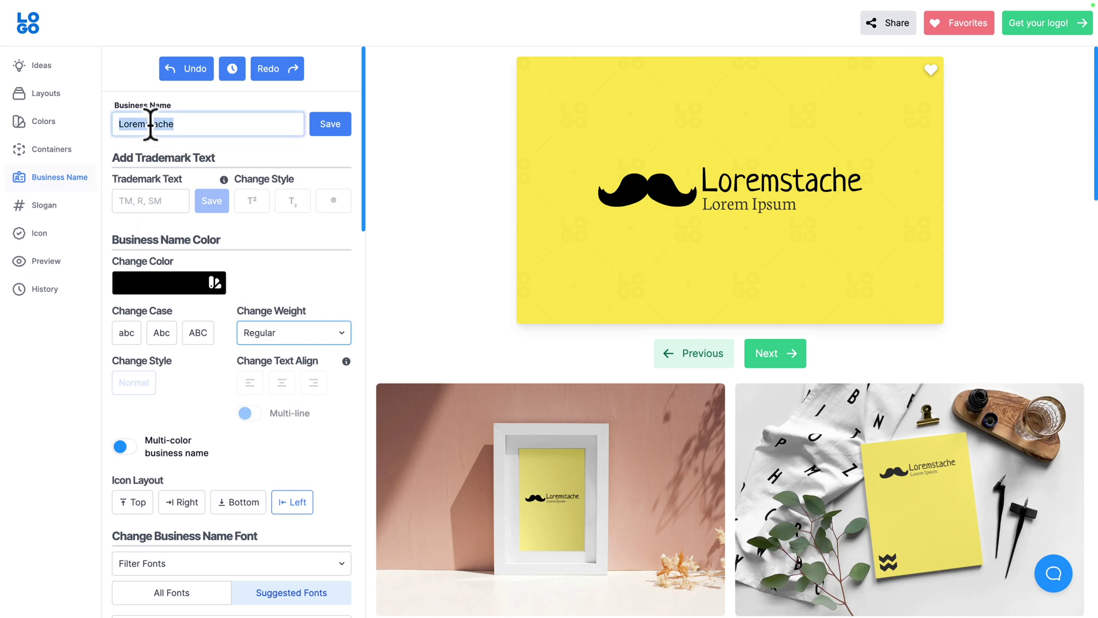
click(150, 125)
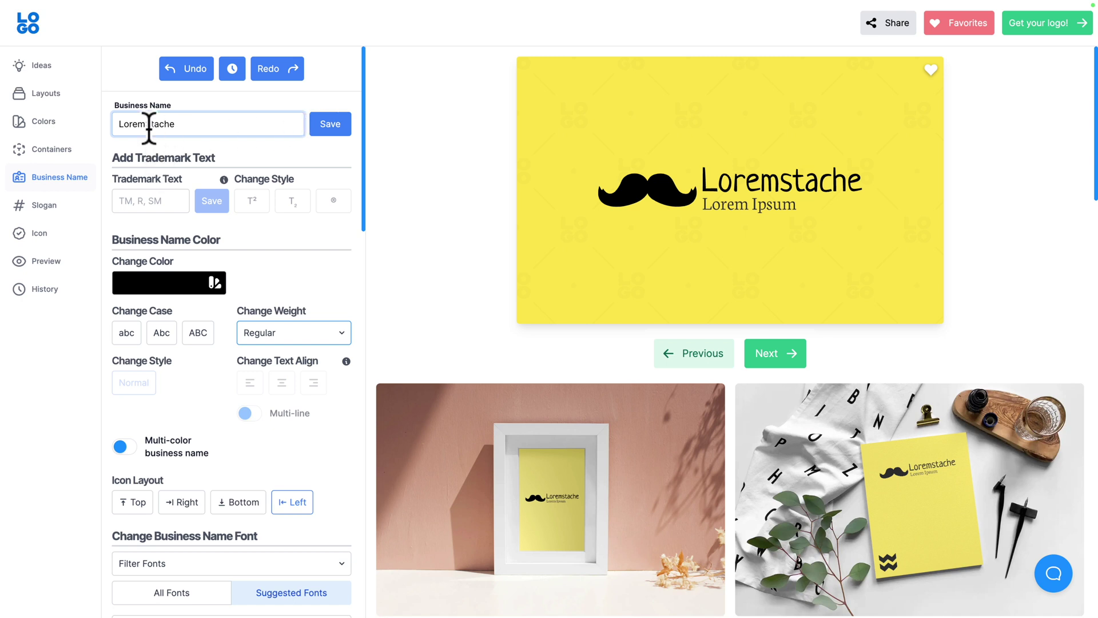
click(327, 127)
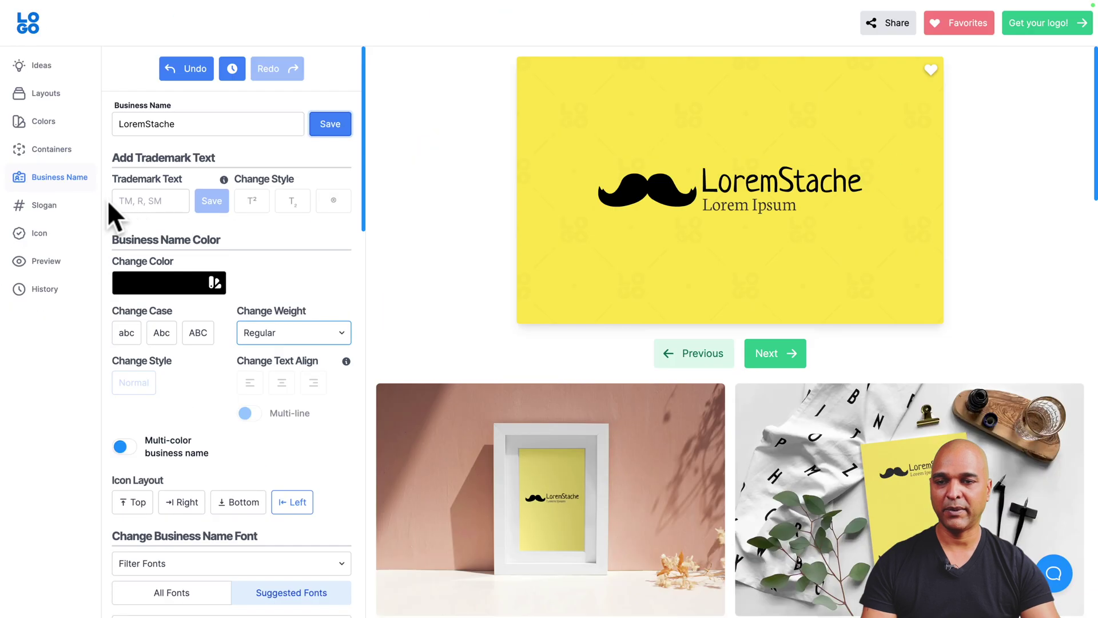
Try a ® trademark mark in subscript and superscript, then remove it
click(165, 201)
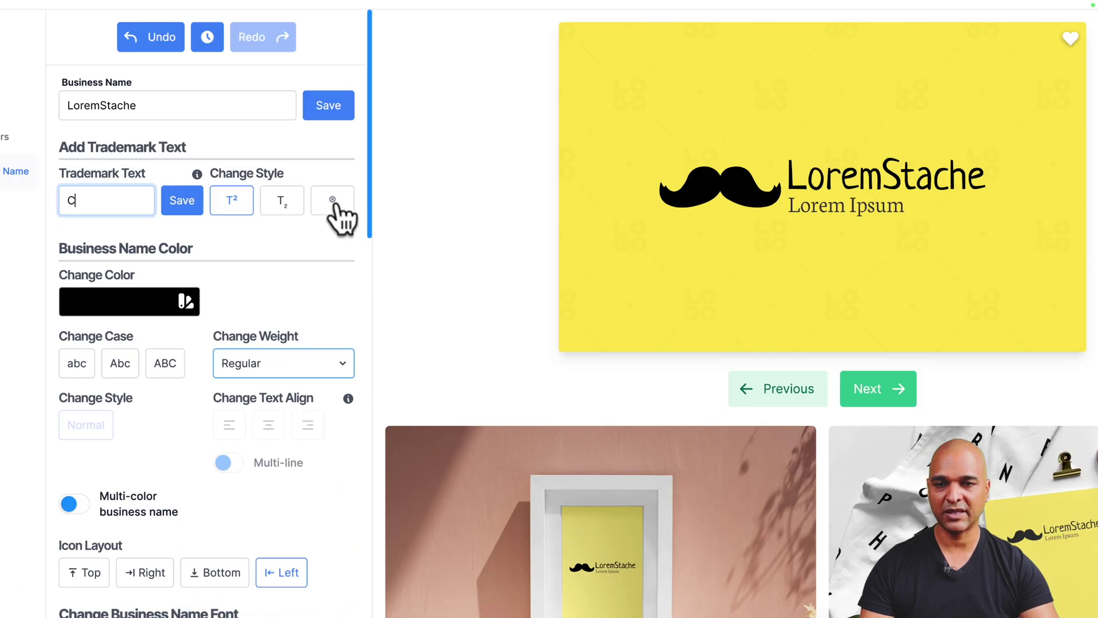
click(332, 201)
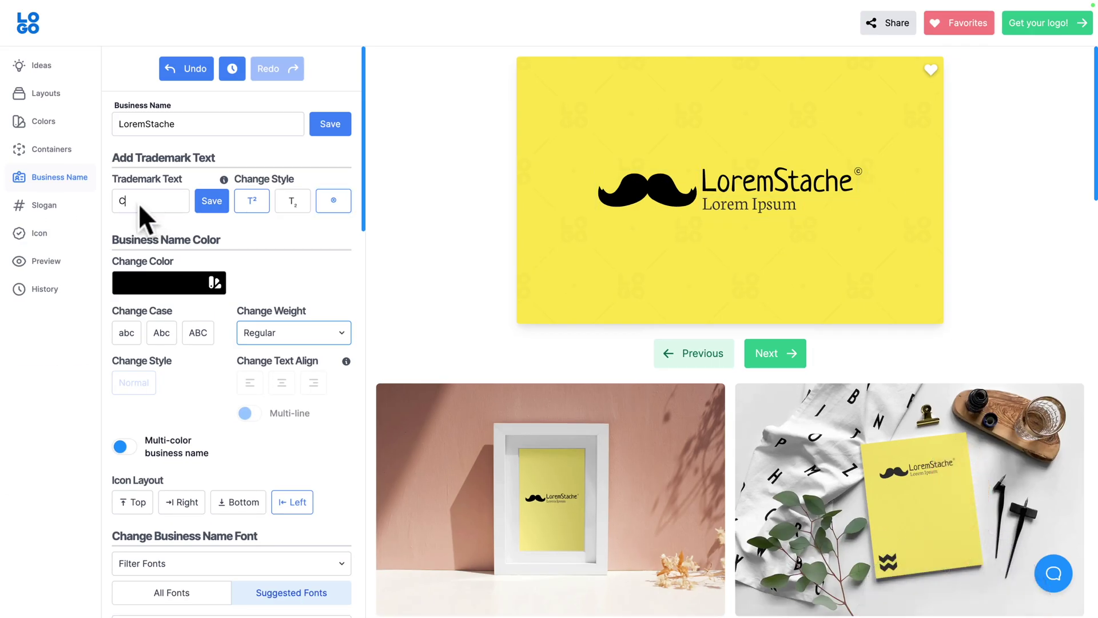
click(204, 204)
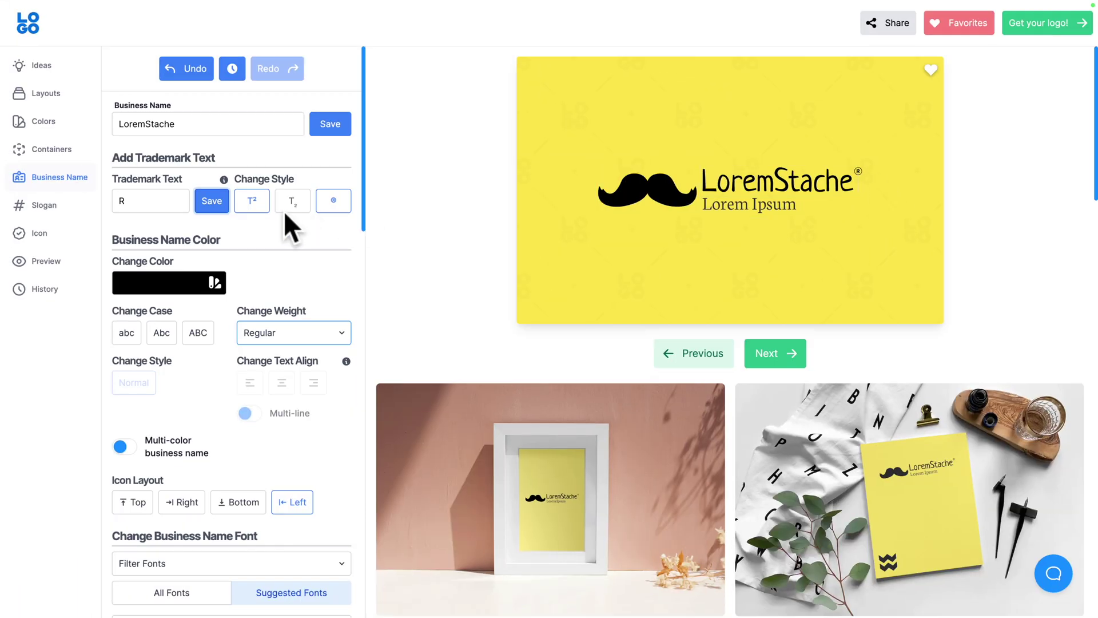
click(293, 210)
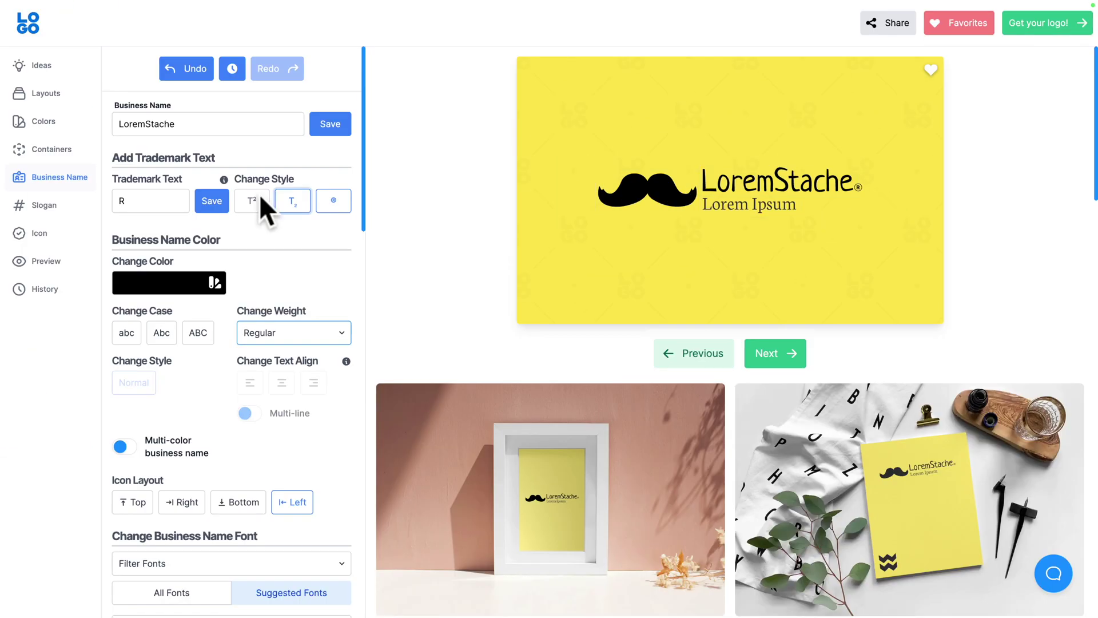
click(252, 201)
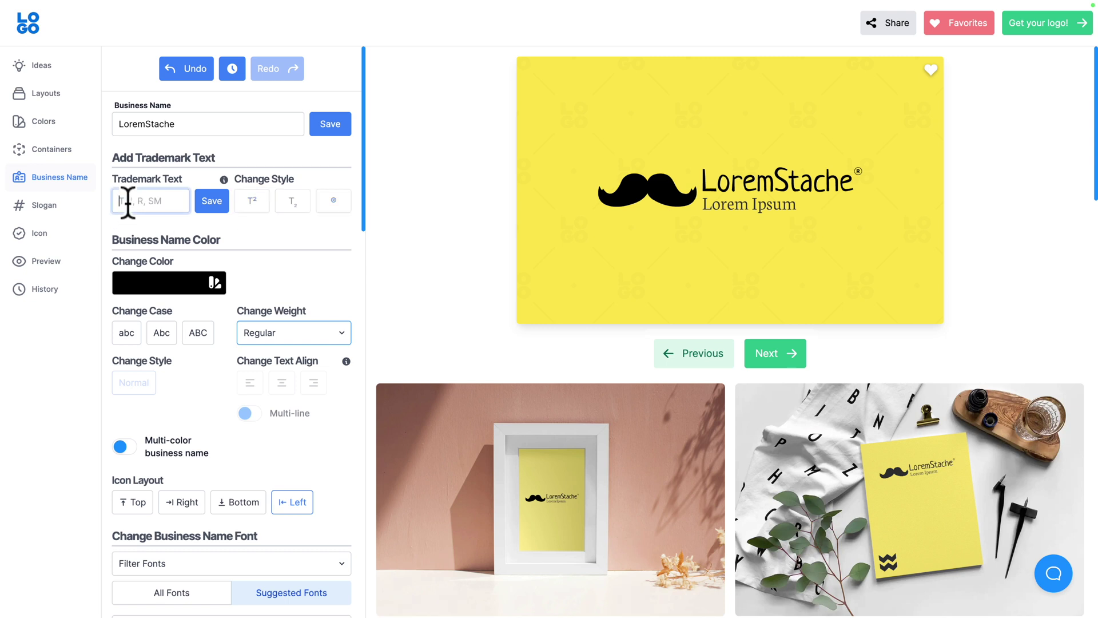
click(210, 202)
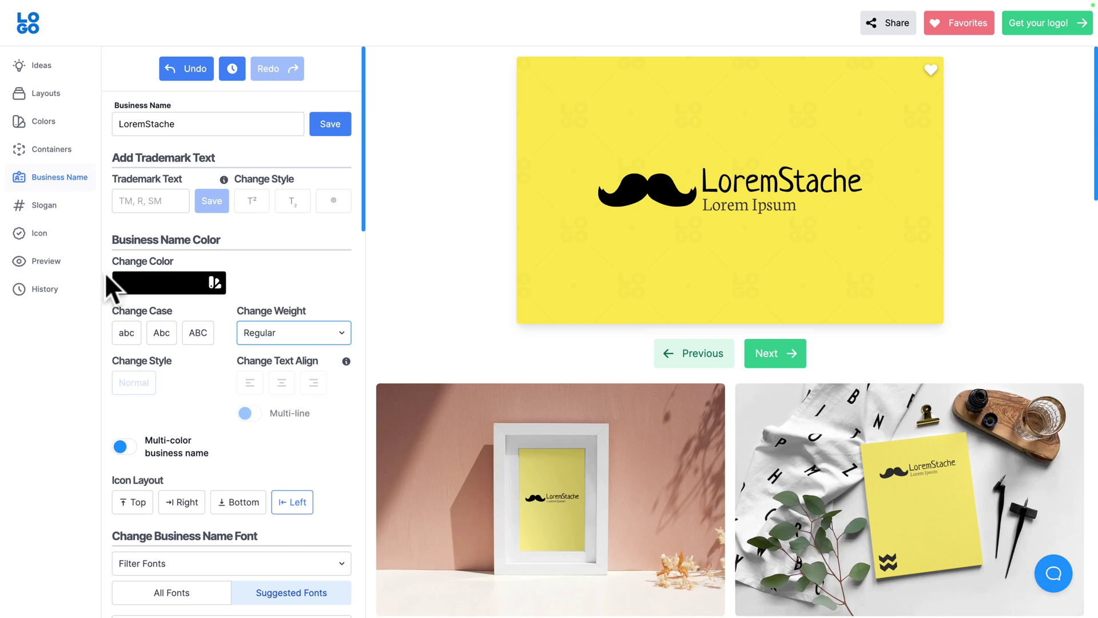
Try white on the business name, then set its colour back to black
scroll(105, 273, down, 2)
click(136, 211)
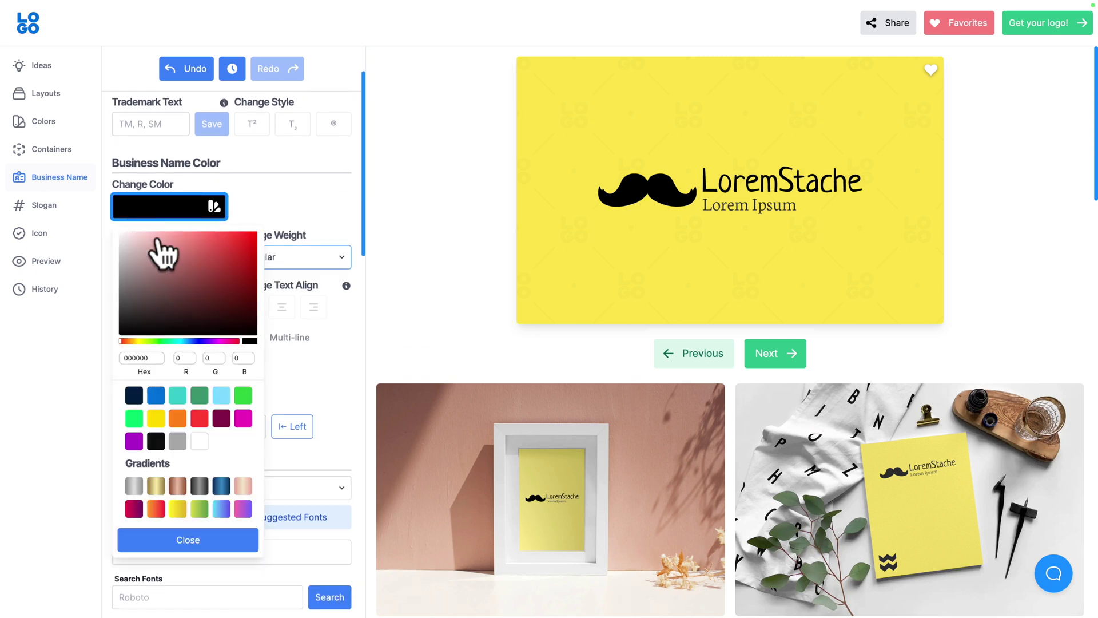
click(180, 292)
click(59, 188)
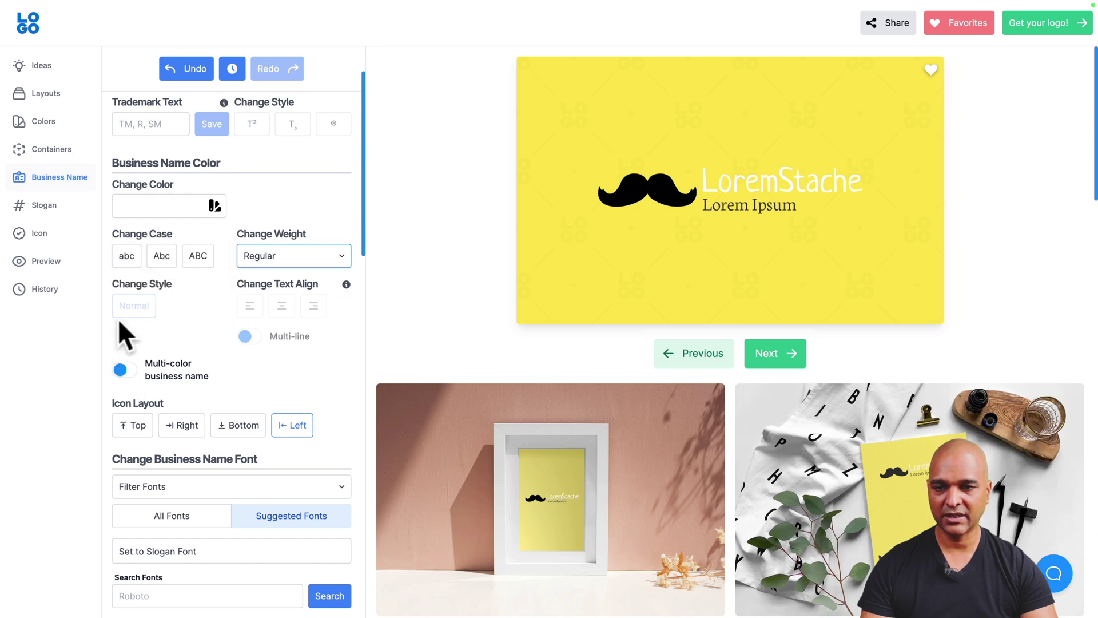
click(213, 207)
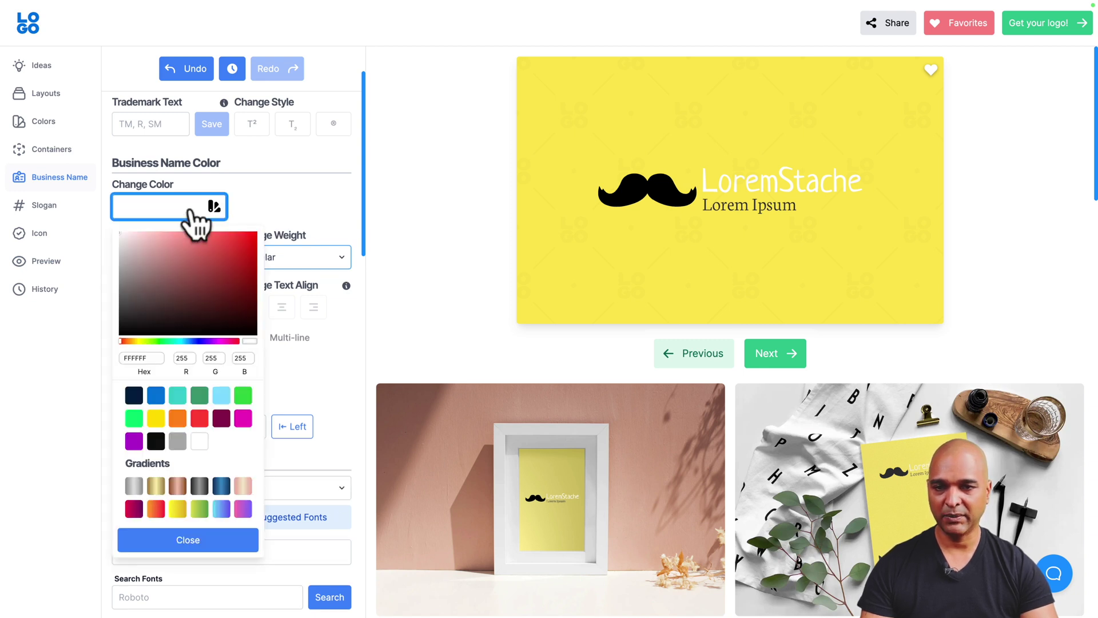
drag(157, 281, 74, 385)
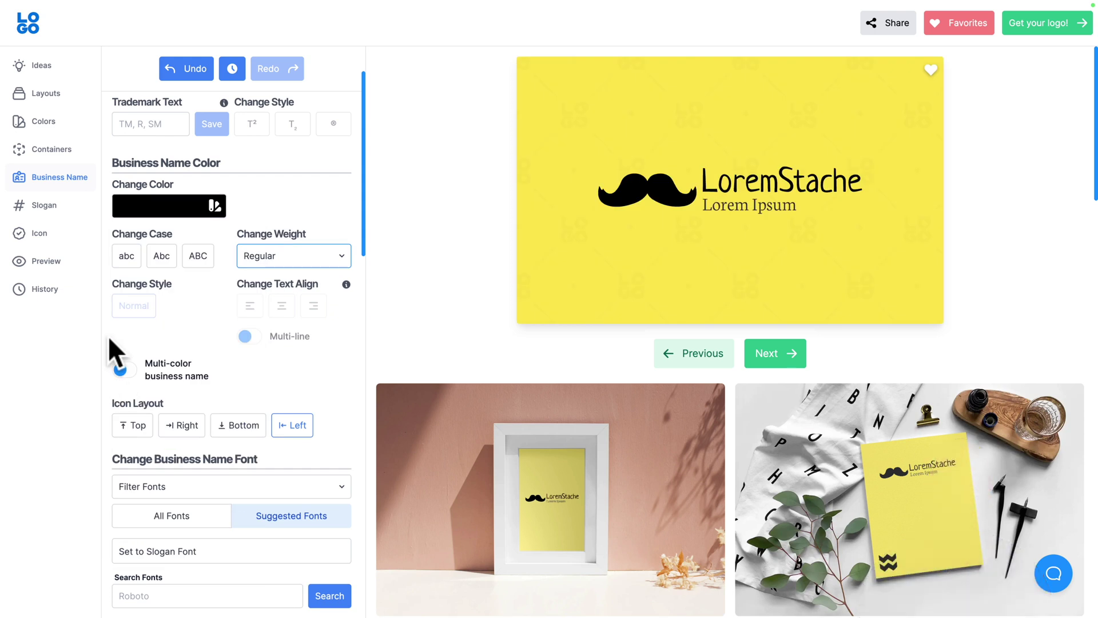
Try ABC and abc cases, then leave the business name in Abc title case
click(199, 256)
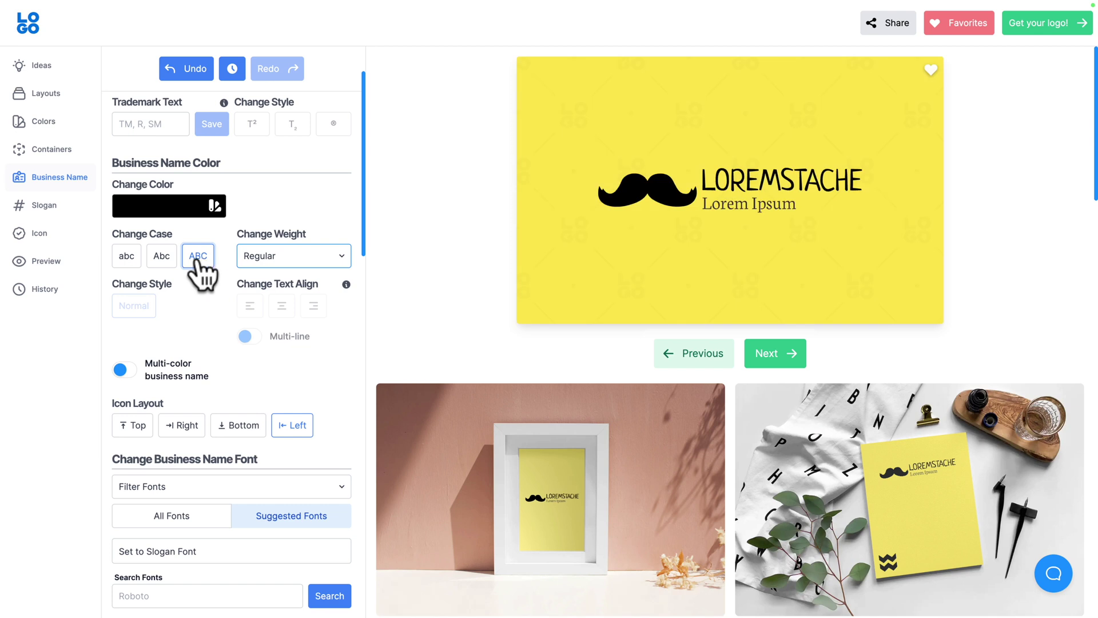
click(158, 260)
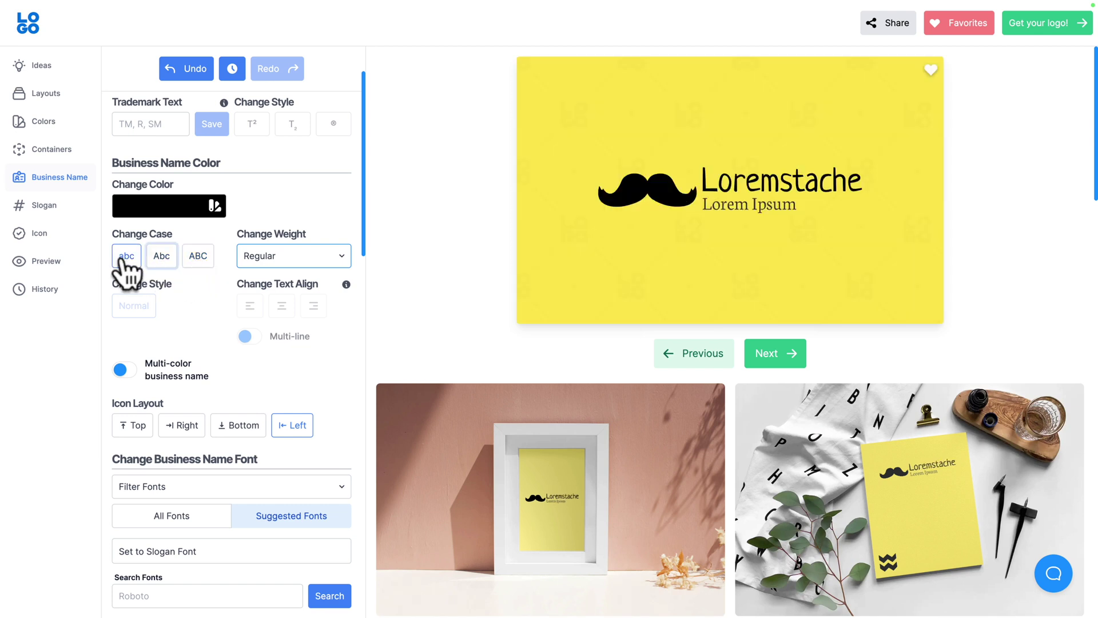
click(126, 262)
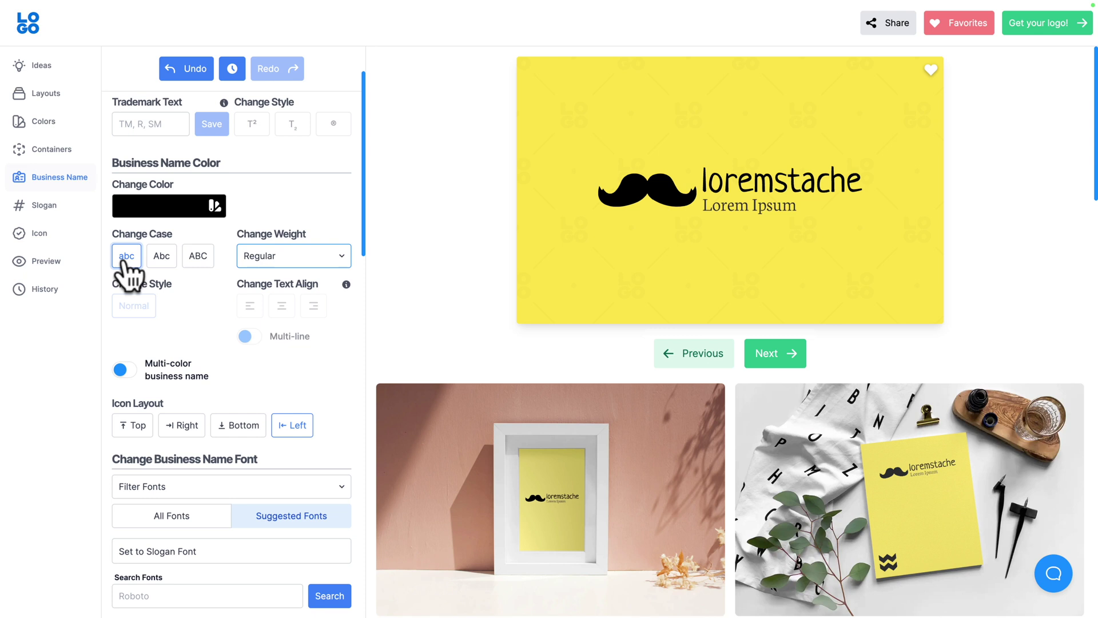
click(161, 256)
scroll(166, 226, up, 2)
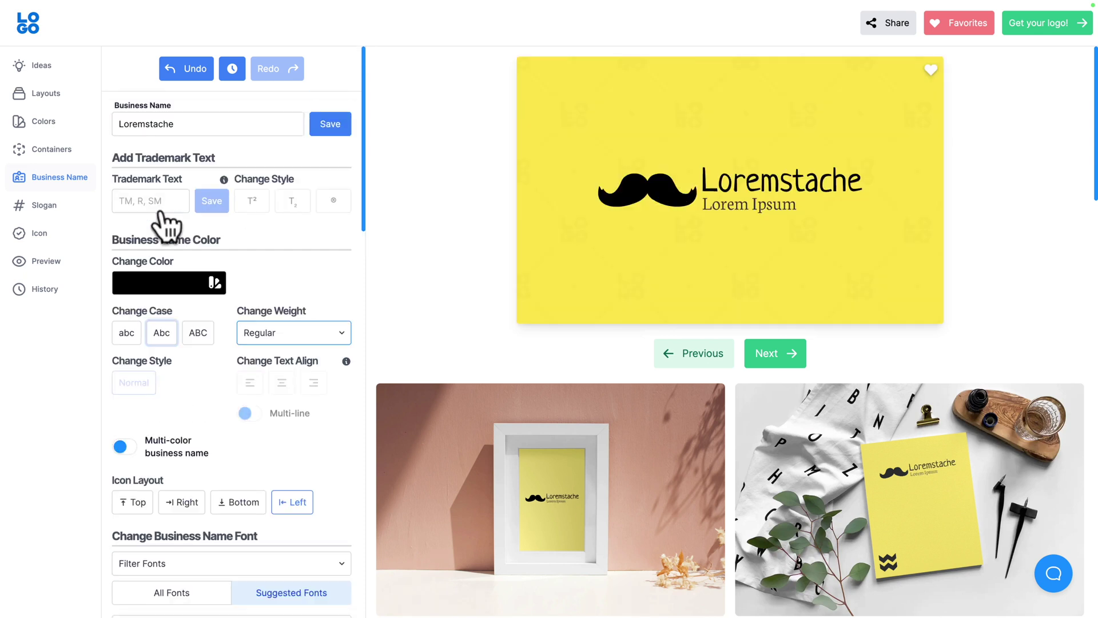
Correct the Business Name field to 'LoremStache' and save it
click(150, 125)
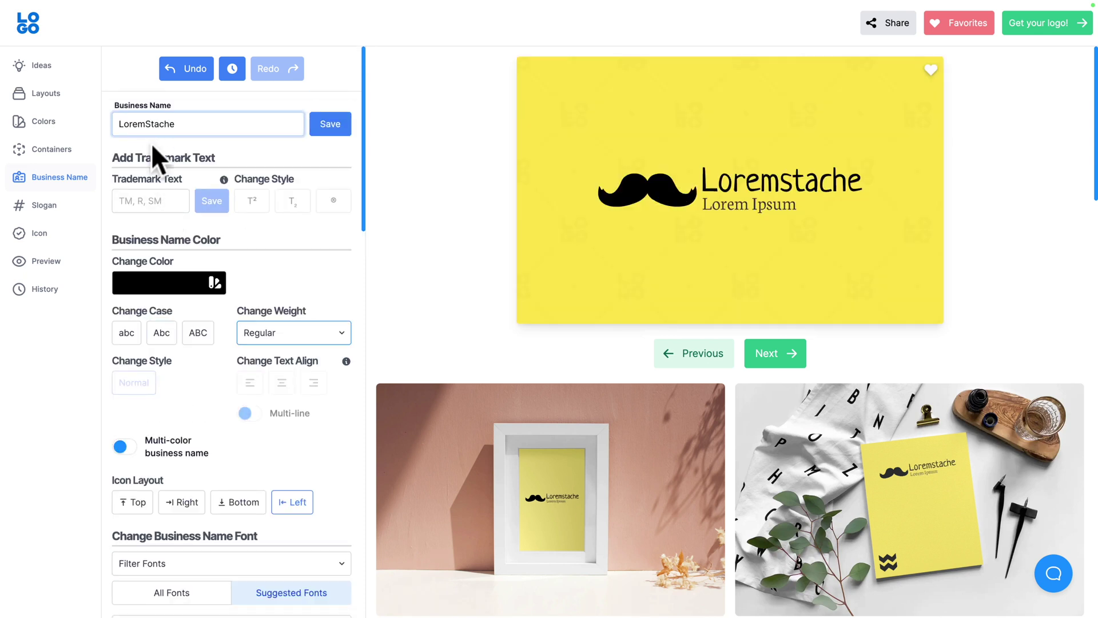
click(330, 123)
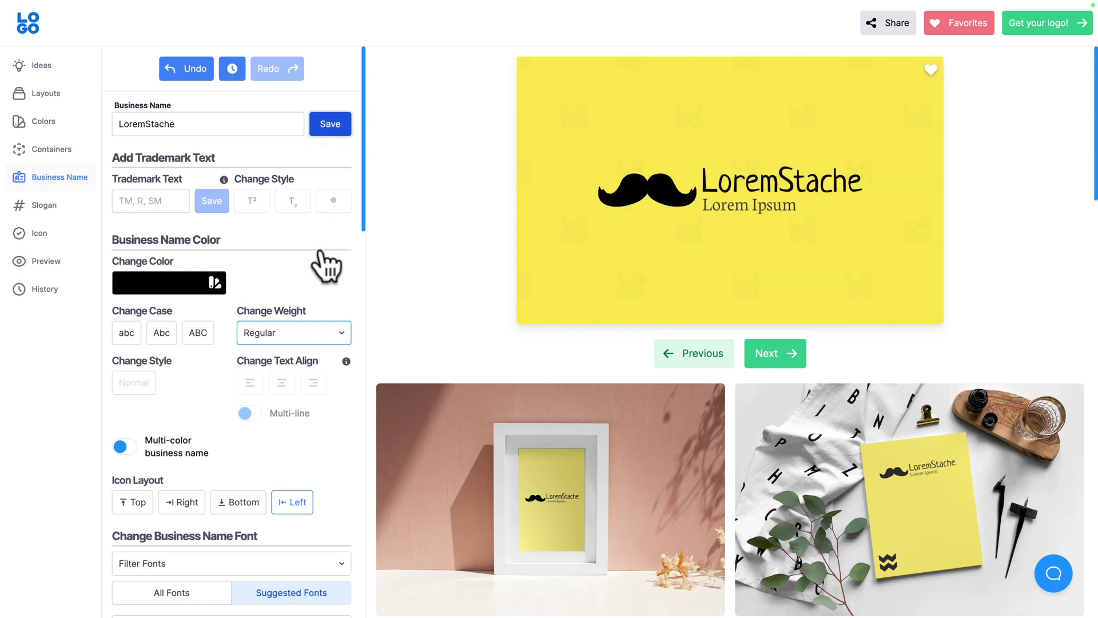
scroll(321, 247, down, 3)
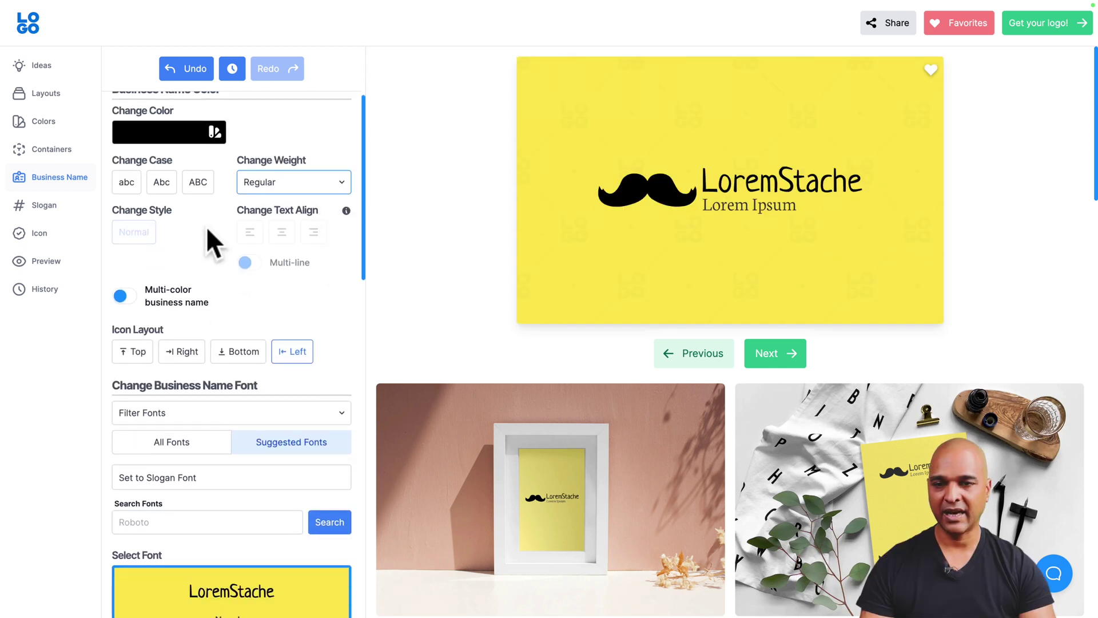
mouse_move(347, 210)
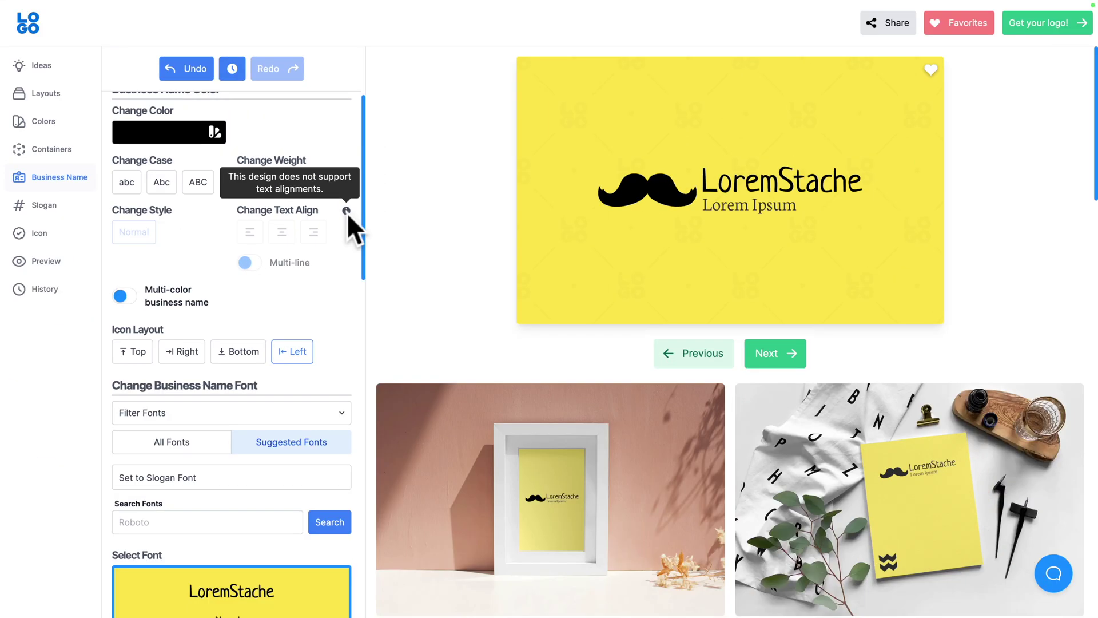
Try Top and Right icon layouts, then keep the moustache icon Left of the name
scroll(223, 260, down, 1)
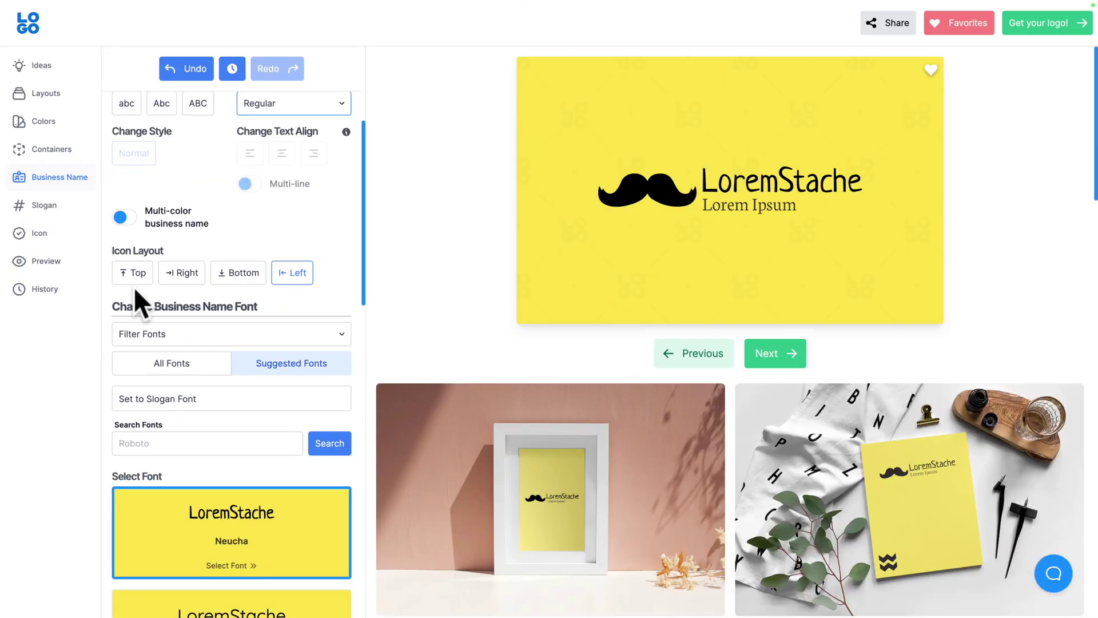
click(135, 275)
click(179, 274)
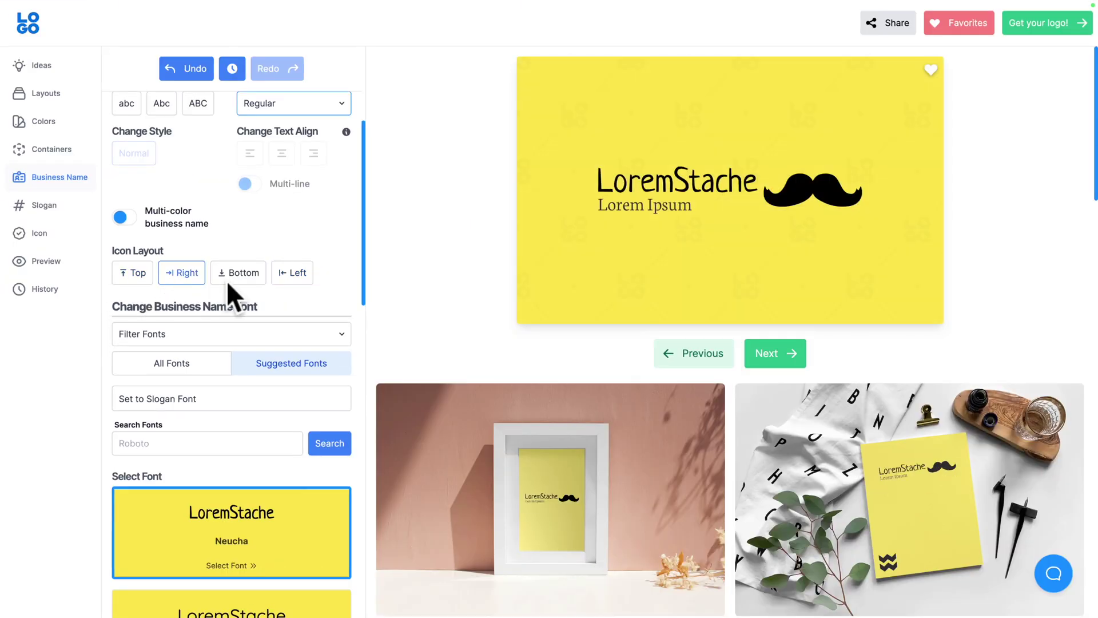
click(295, 273)
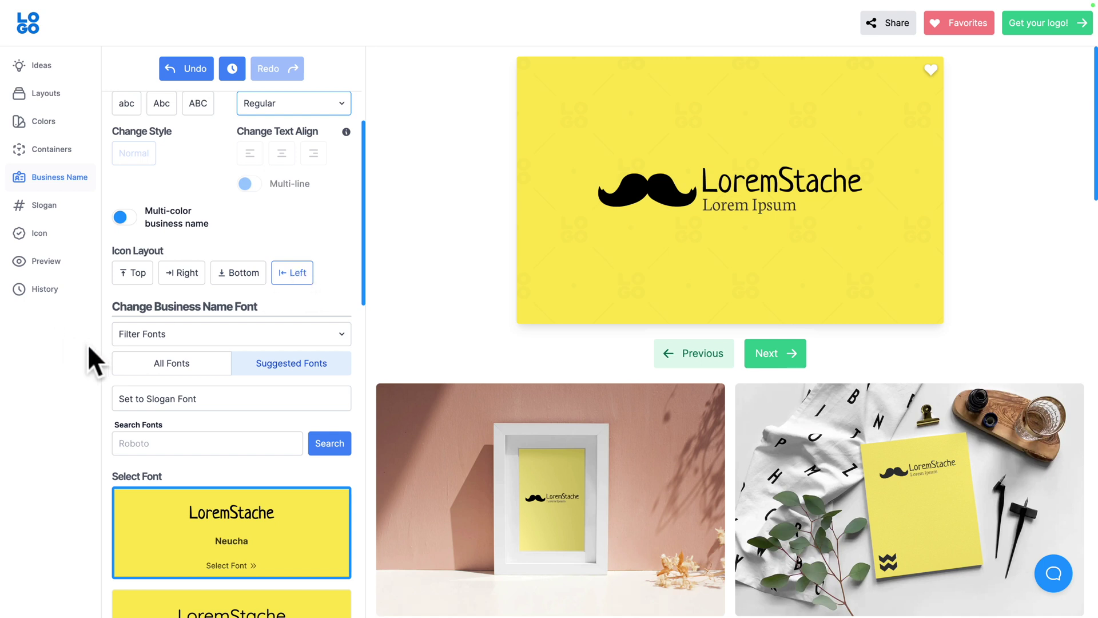
Search the business name fonts for 'montse' to find Montserrat
scroll(111, 373, down, 3)
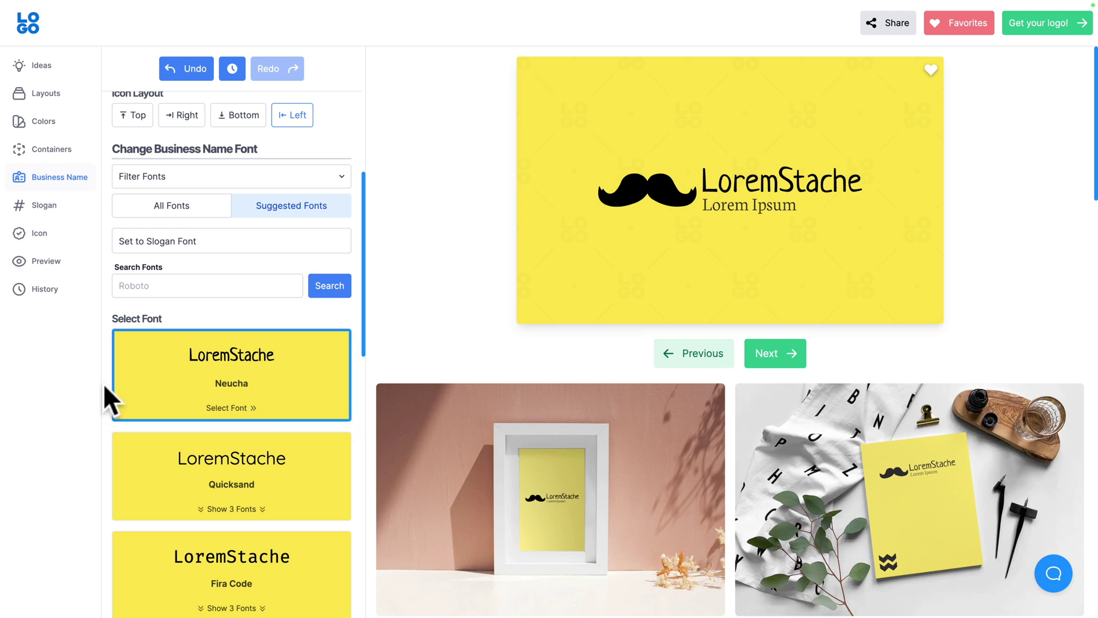
scroll(186, 507, down, 7)
scroll(189, 511, down, 6)
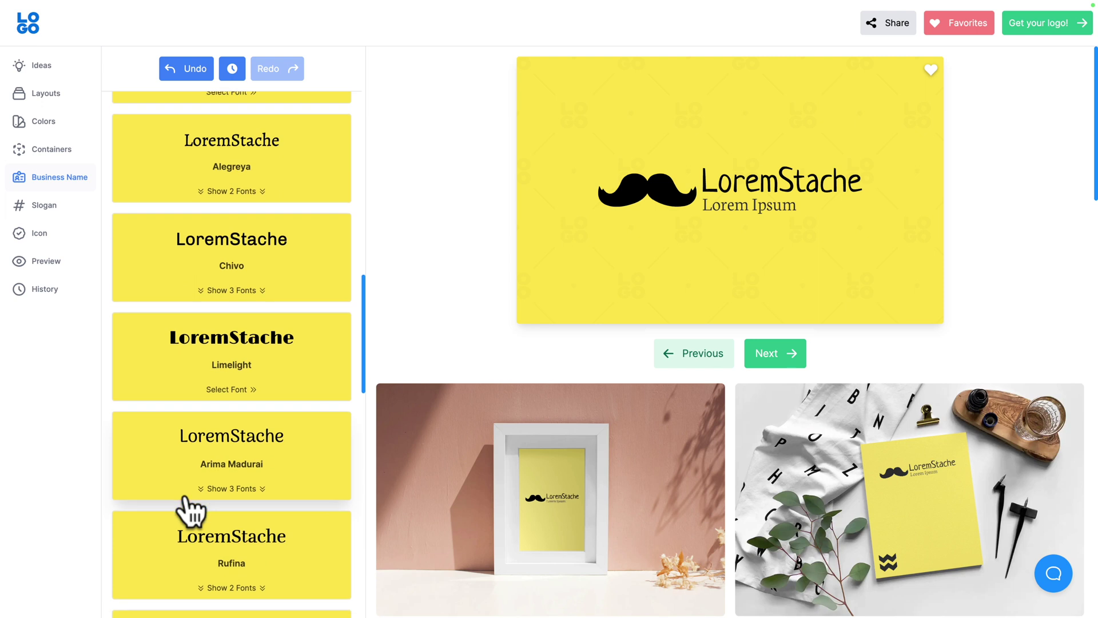
scroll(186, 507, up, 15)
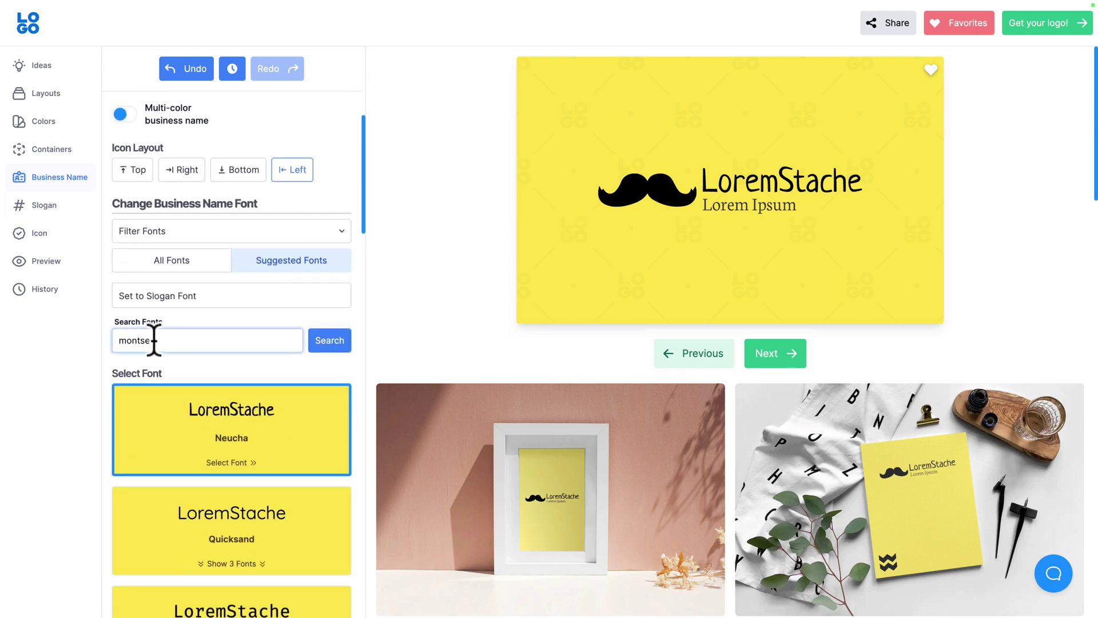
click(334, 349)
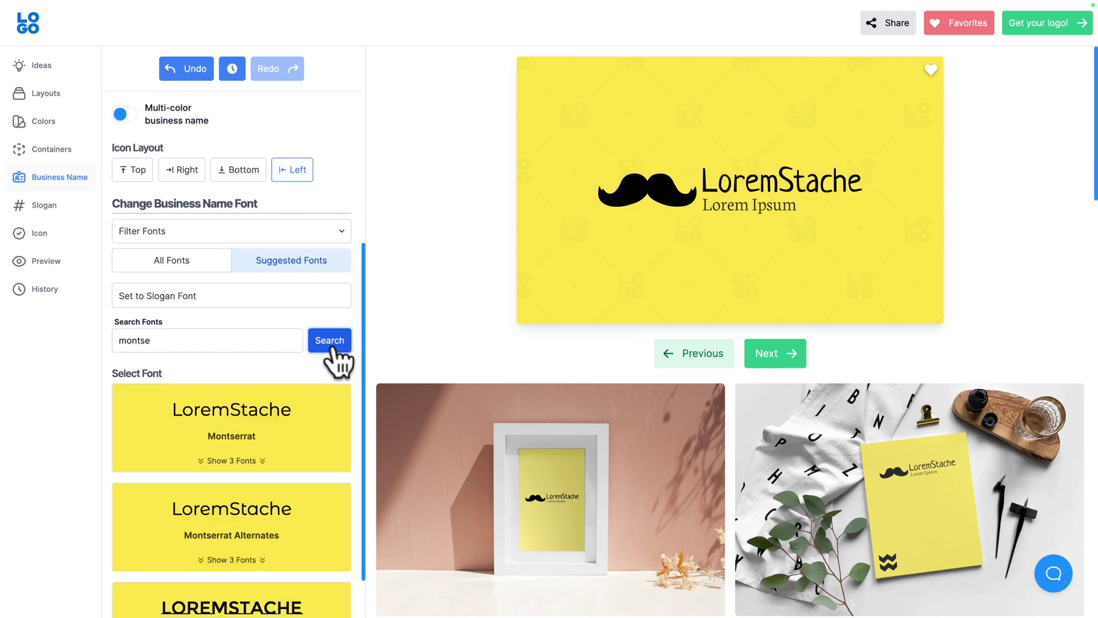
Apply Montserrat Alternates Regular to the LoremStache business name
scroll(196, 448, down, 1)
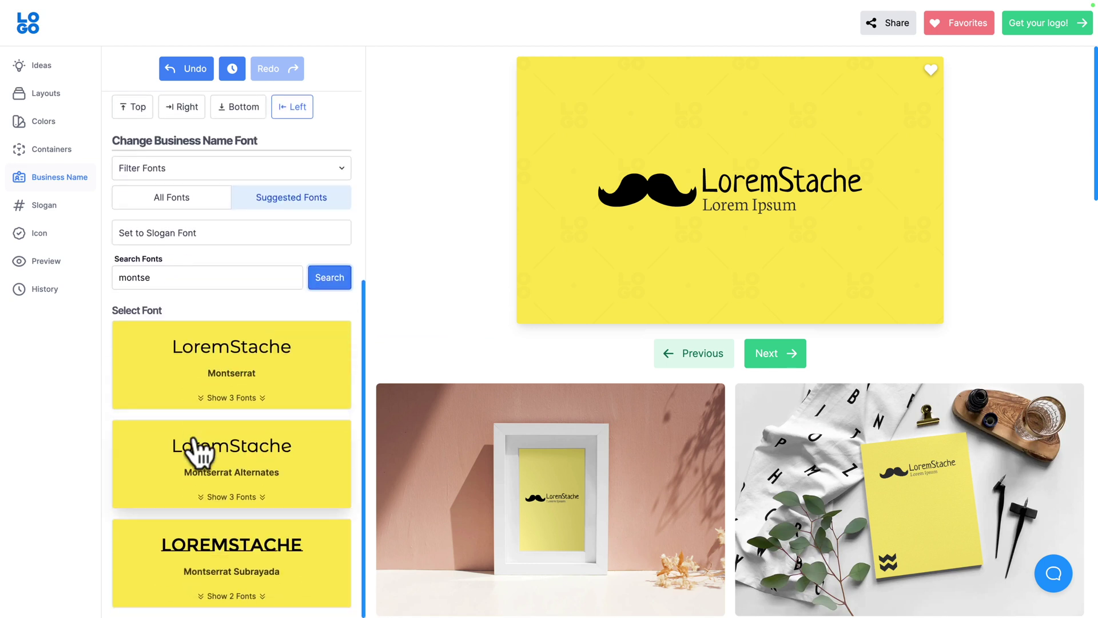
click(216, 486)
scroll(216, 485, down, 2)
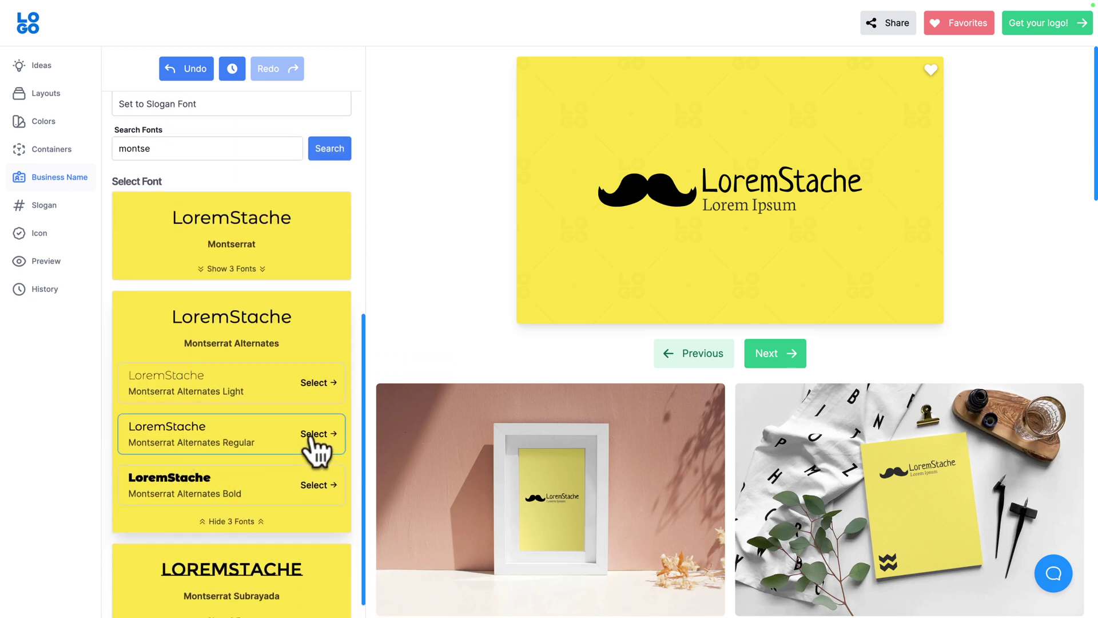
click(314, 433)
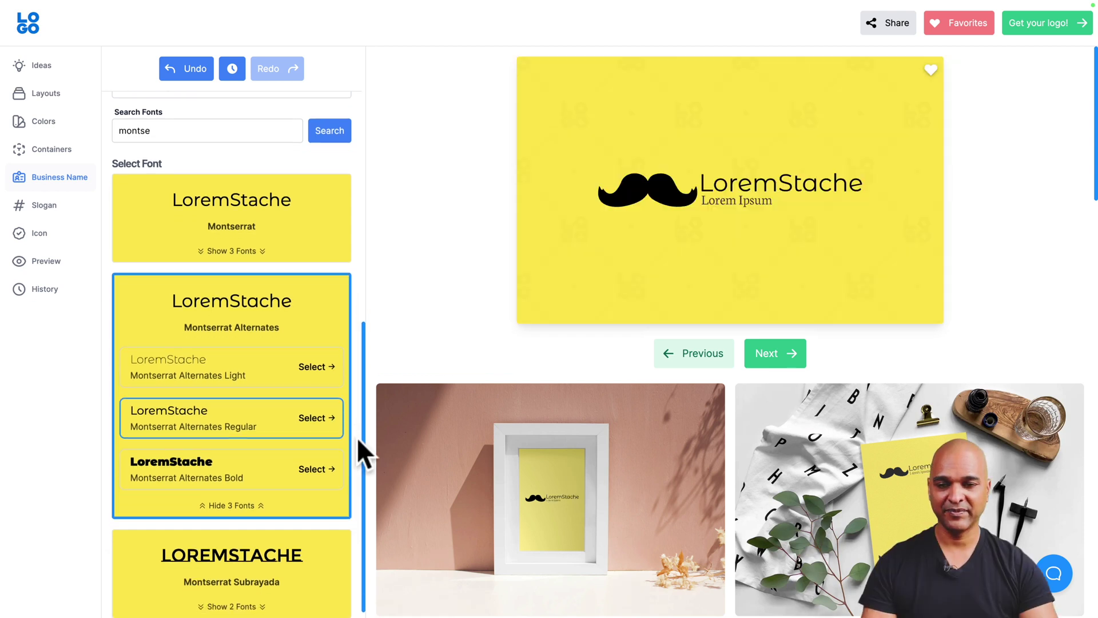
scroll(257, 380, up, 3)
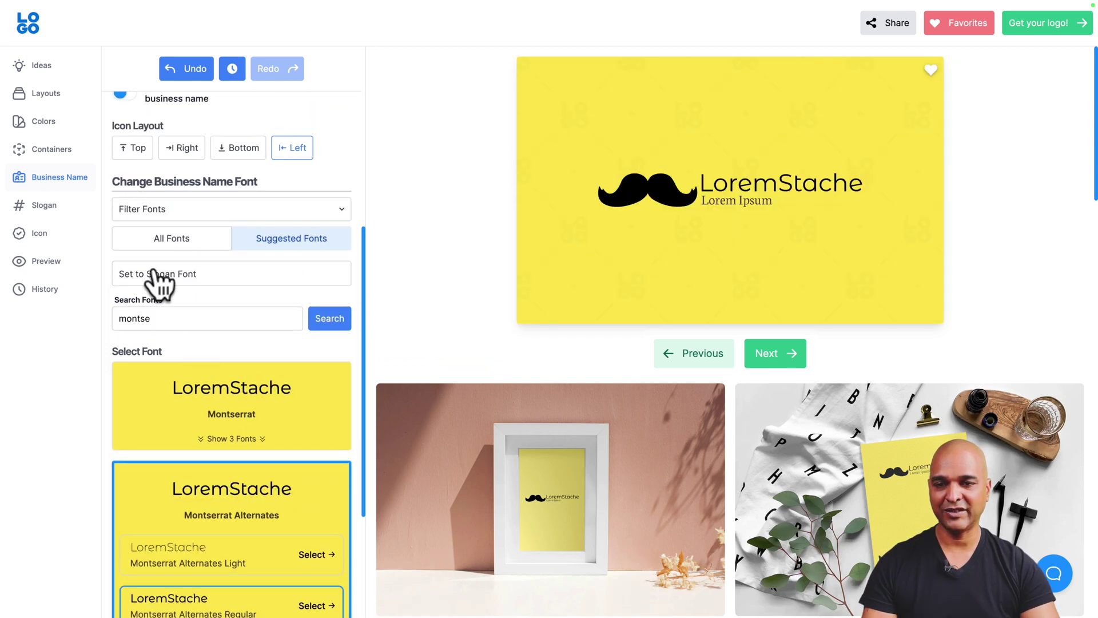
scroll(163, 372, down, 3)
scroll(245, 406, up, 5)
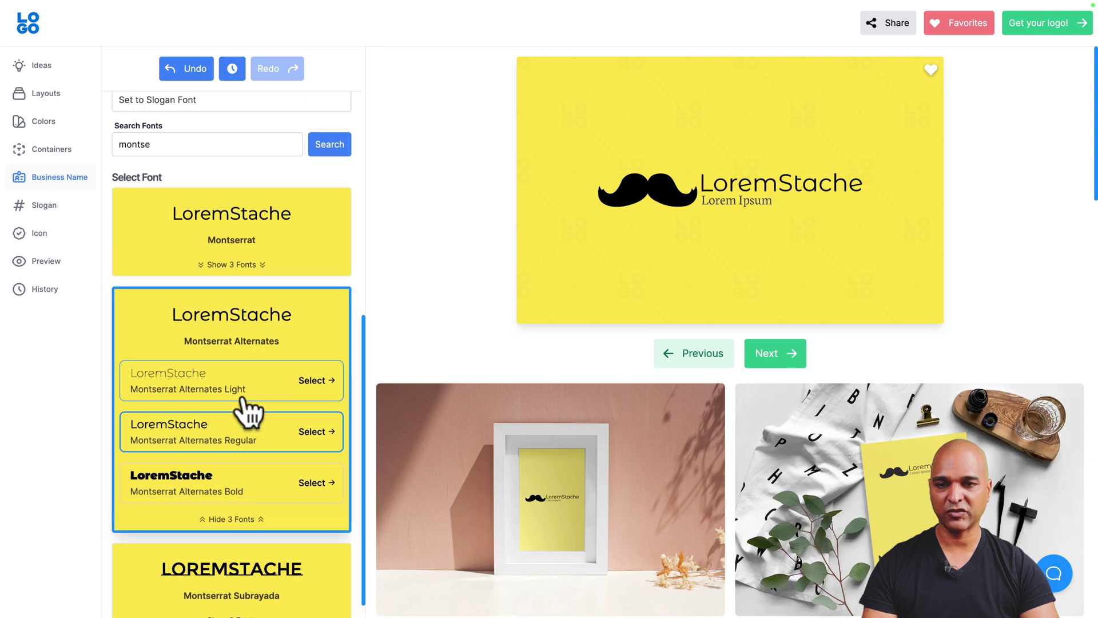
scroll(244, 398, up, 1)
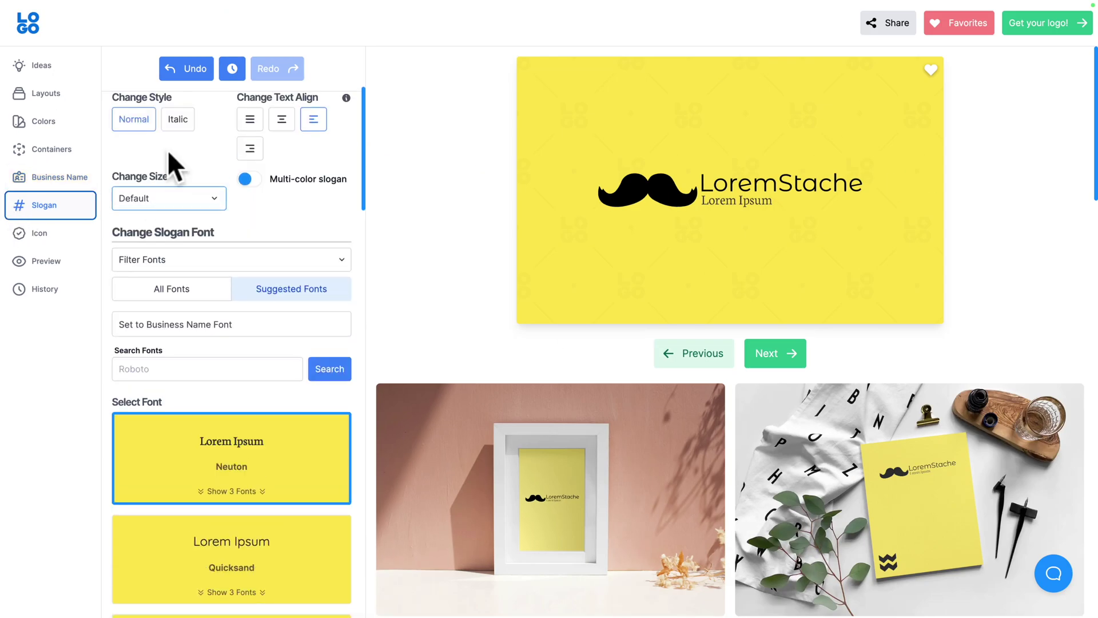
Try italic plus right, centre and justified alignment, leaving the slogan upright and left-aligned
scroll(204, 149, up, 3)
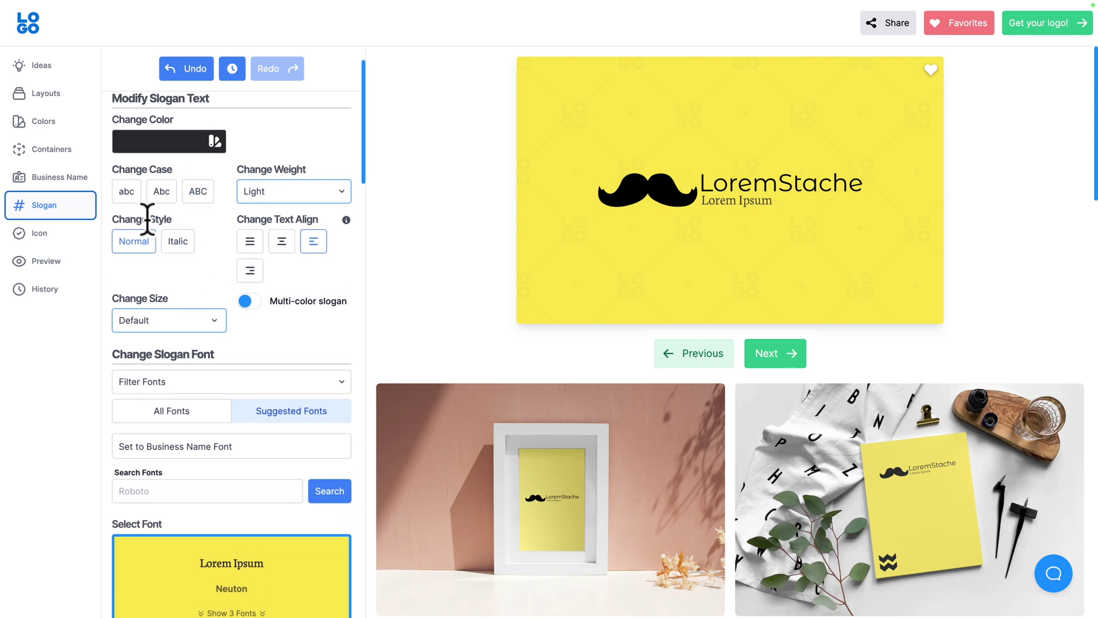
click(177, 246)
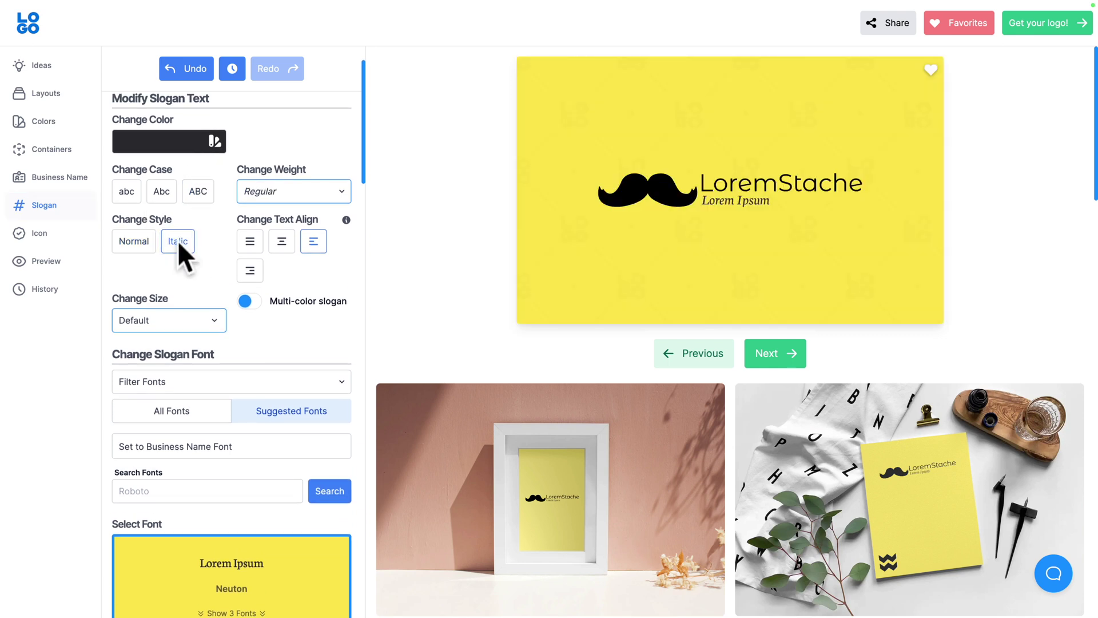
click(135, 242)
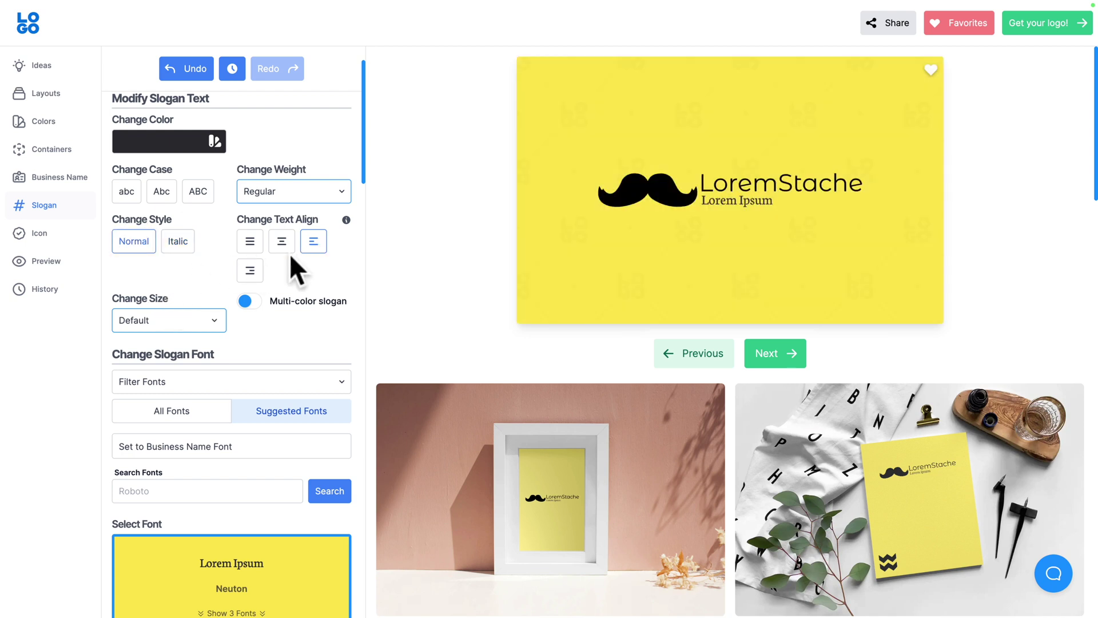
click(250, 271)
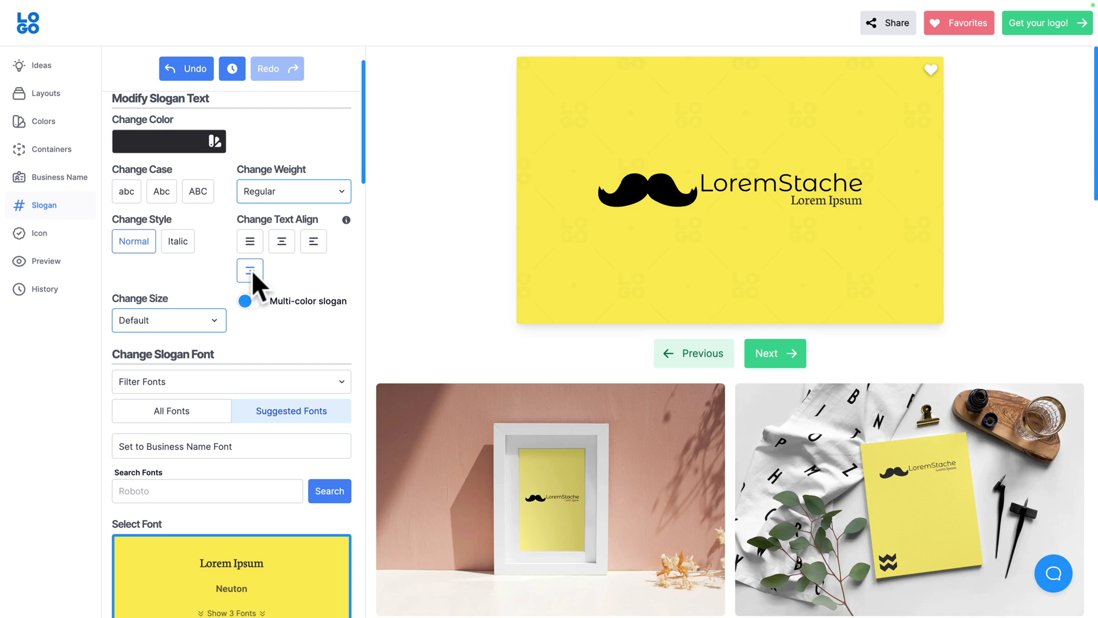
click(280, 242)
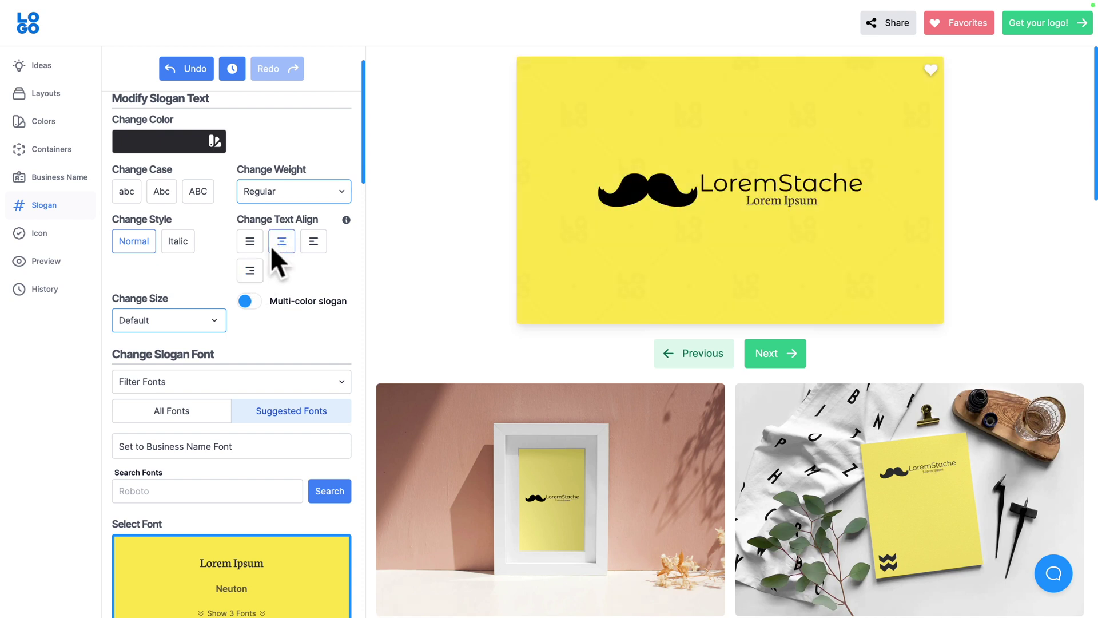
click(250, 243)
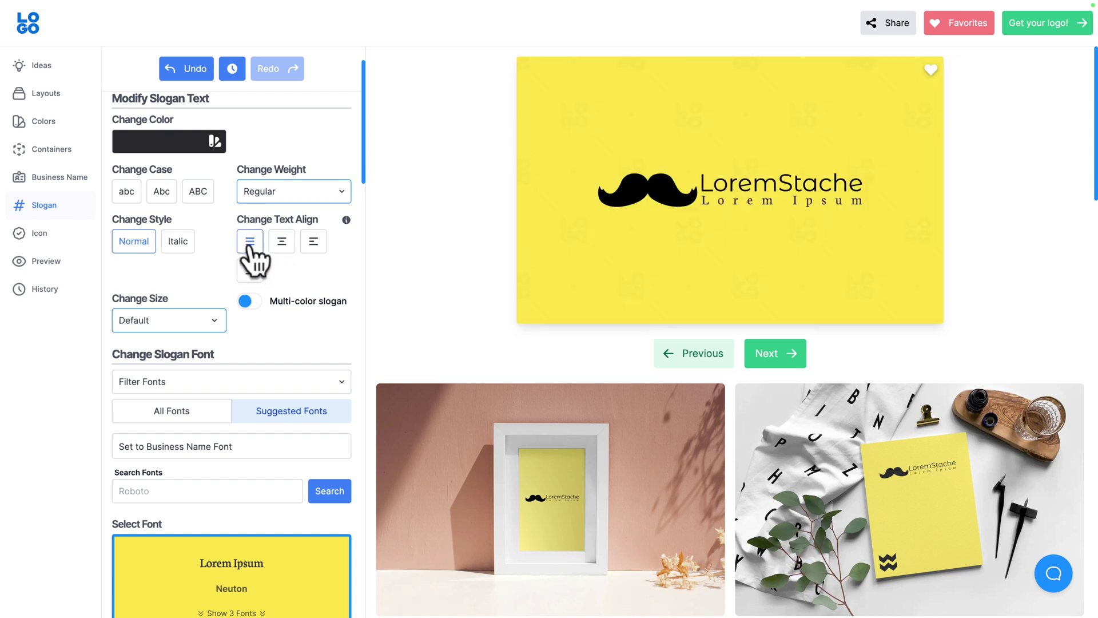
click(313, 243)
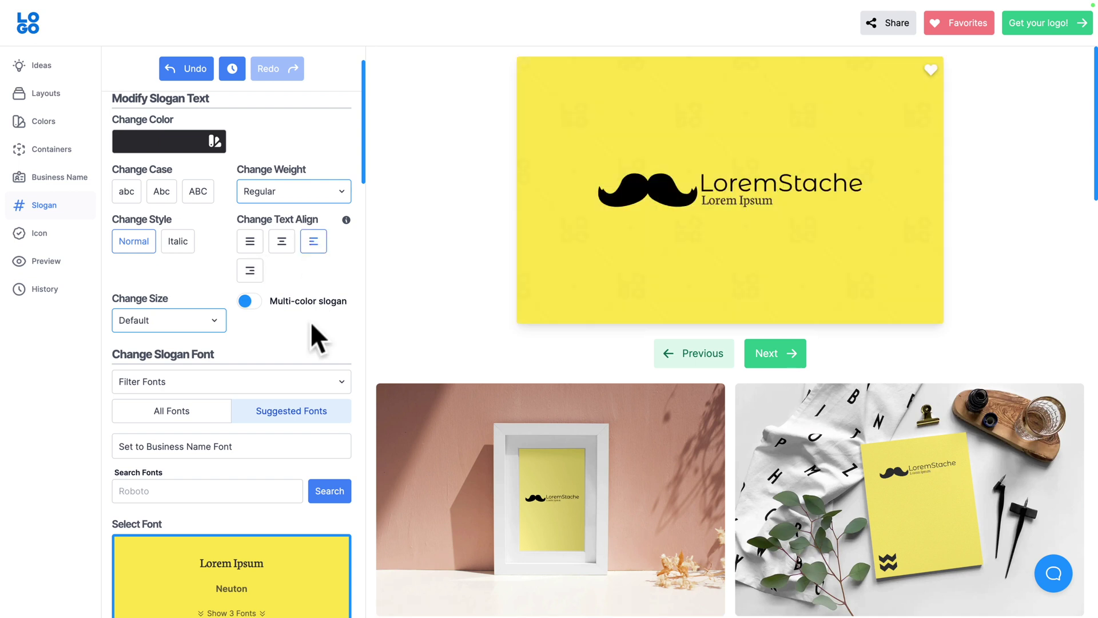
Try Extra Small and Extra Large slogan sizes, then reset it to Default
click(213, 321)
click(139, 357)
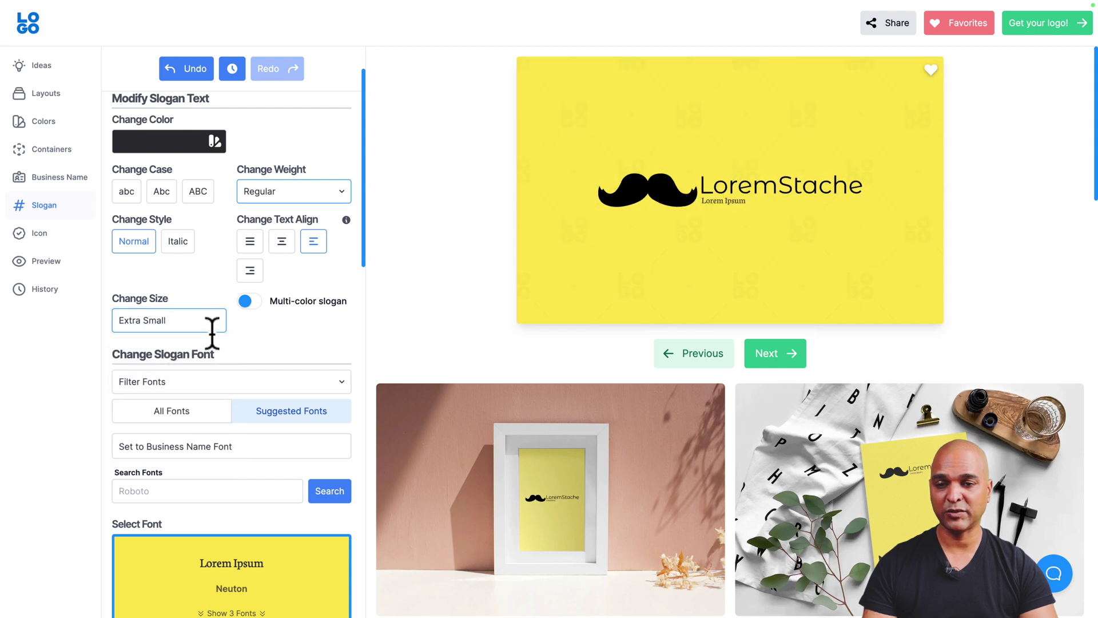
click(215, 323)
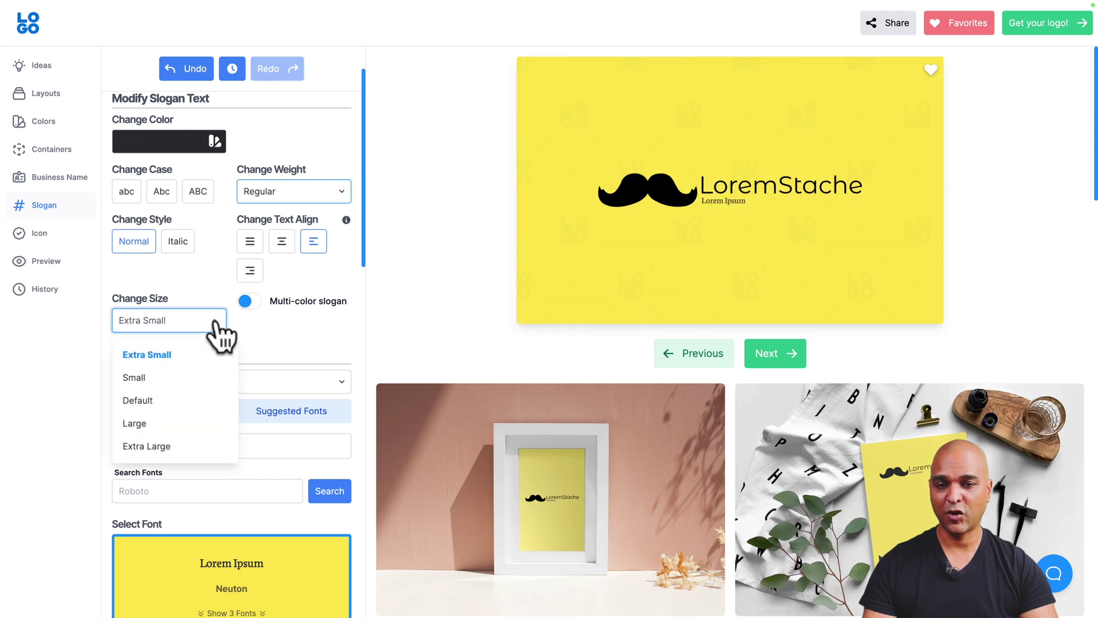
click(153, 447)
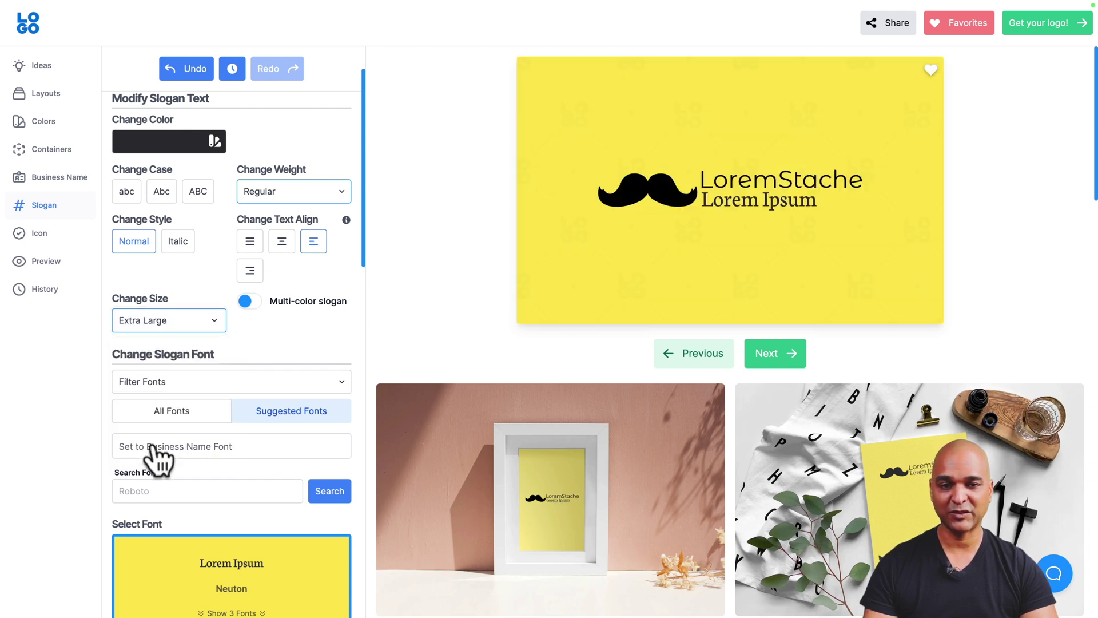
click(215, 322)
click(170, 403)
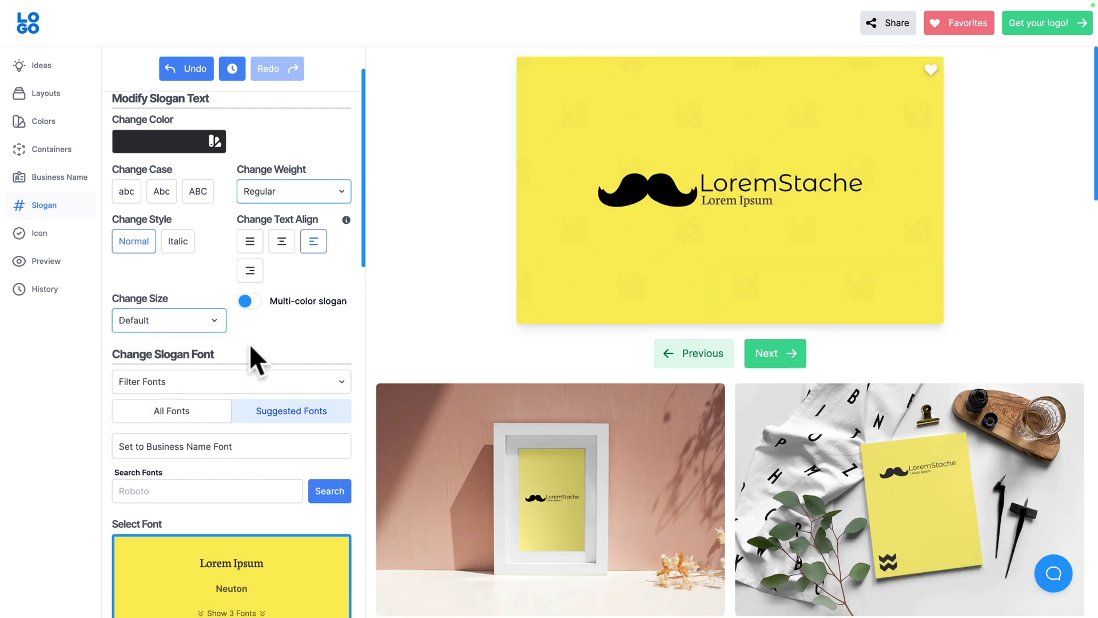
scroll(249, 346, down, 4)
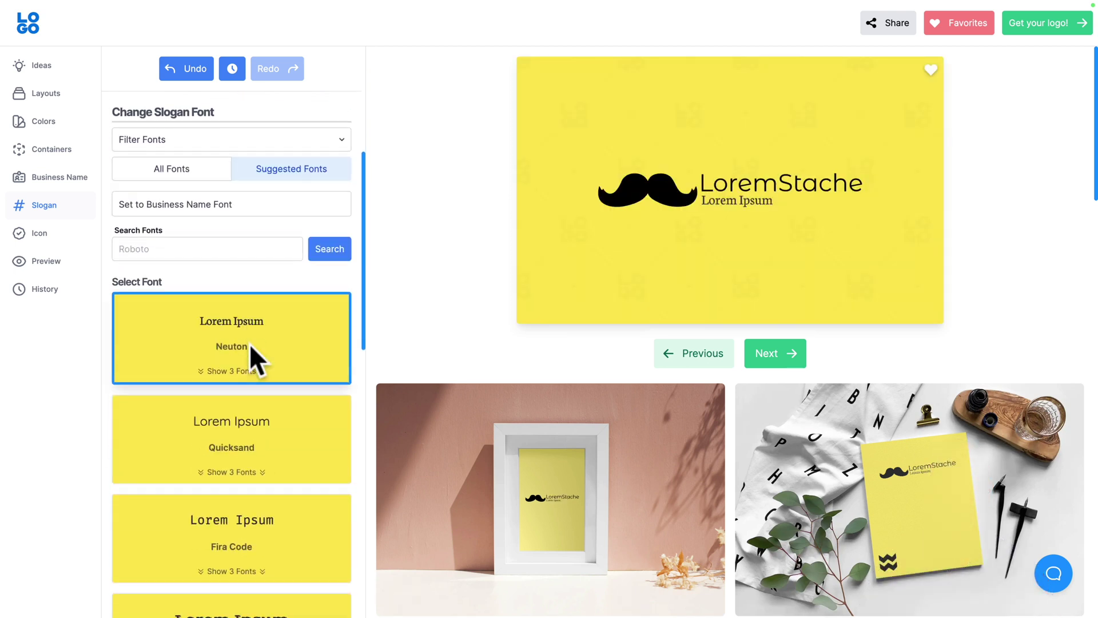
Try Quicksand Regular and then Baumans as the slogan font
click(232, 434)
click(197, 546)
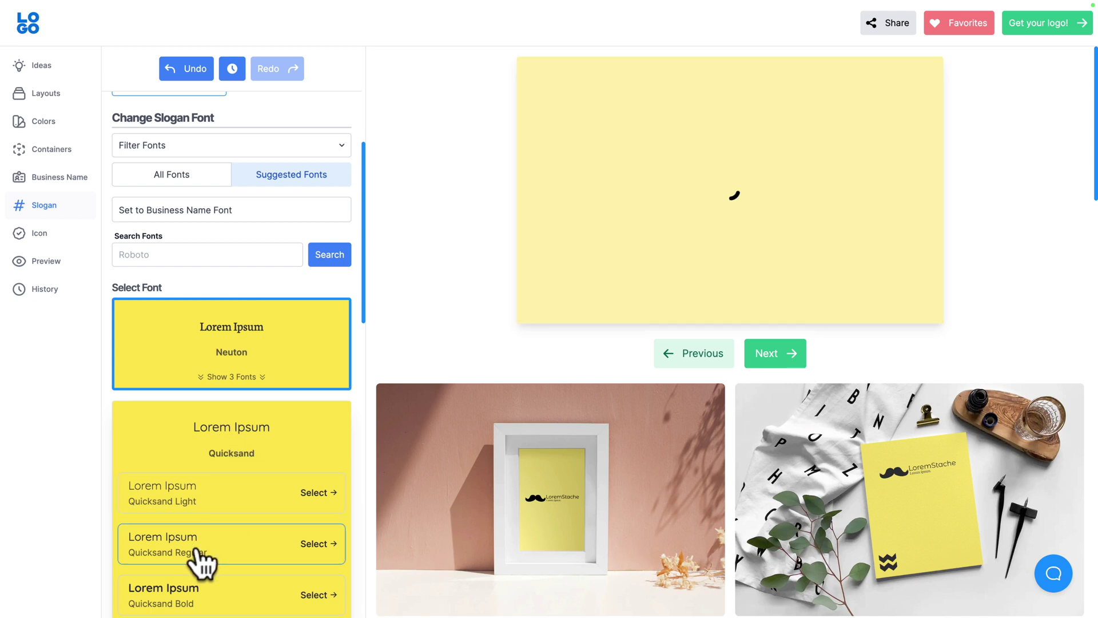
scroll(220, 469, down, 9)
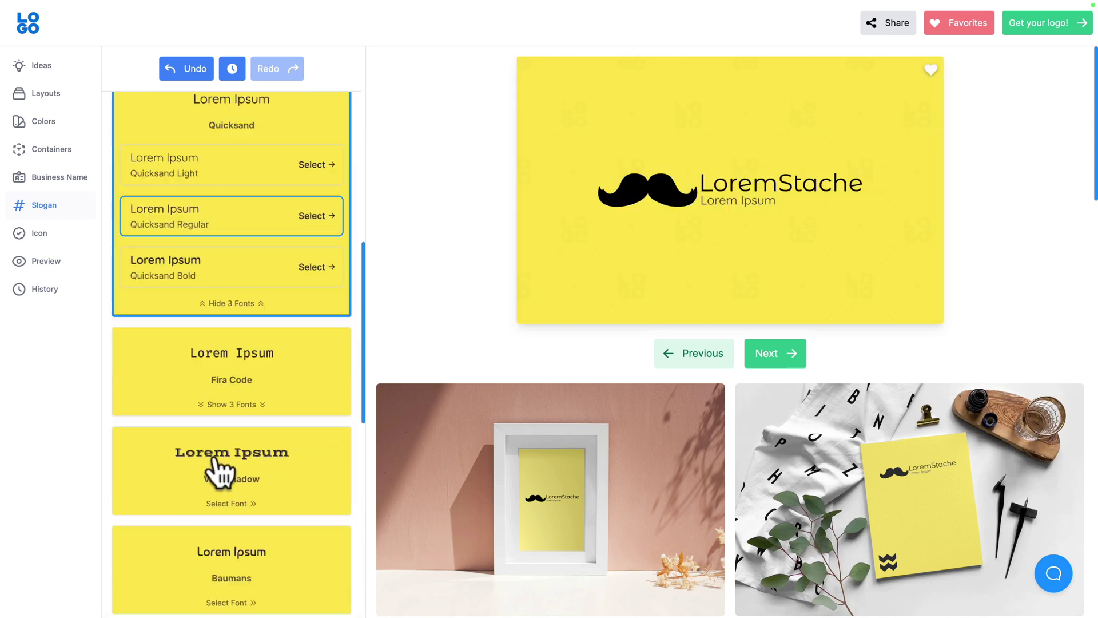
click(200, 366)
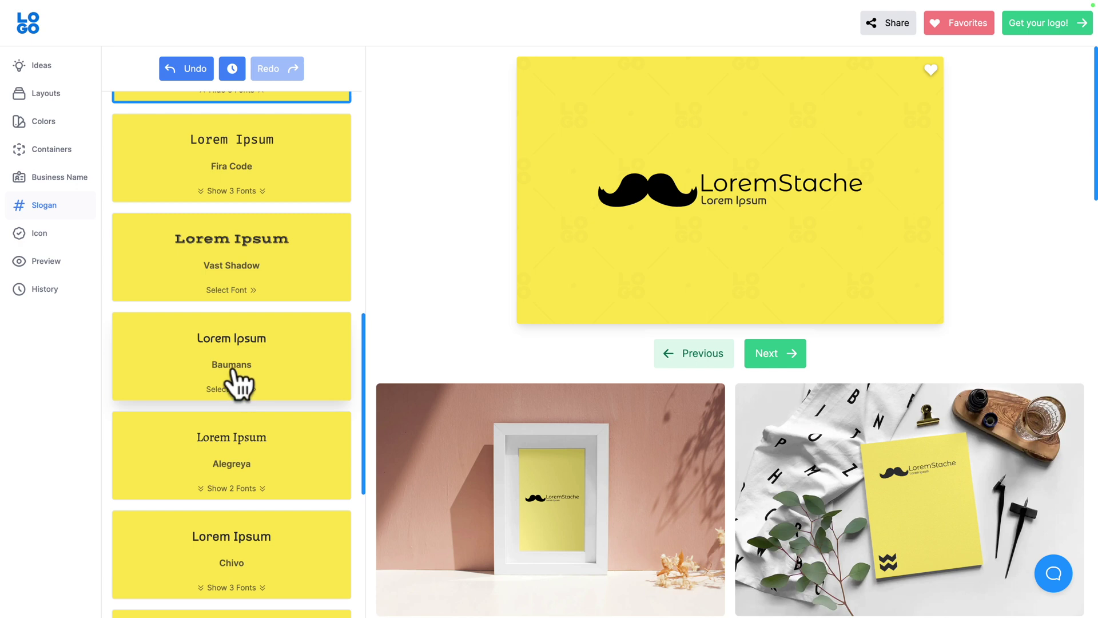
click(239, 378)
scroll(238, 380, down, 3)
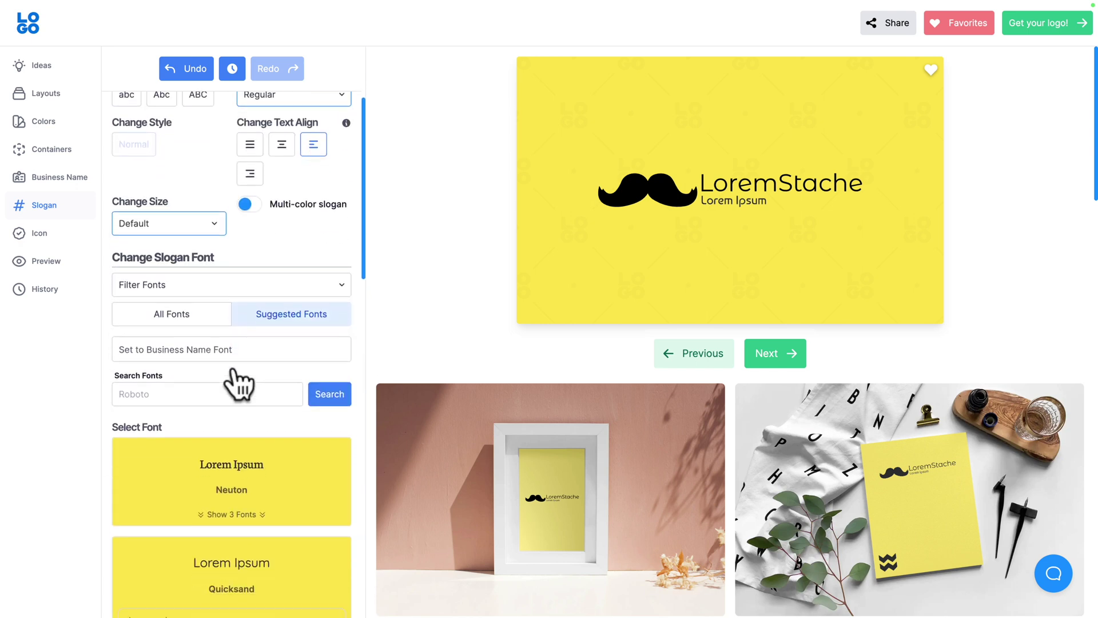
Search slogan fonts for MuseoModerno and set the slogan in MuseoModerno Regular
click(174, 394)
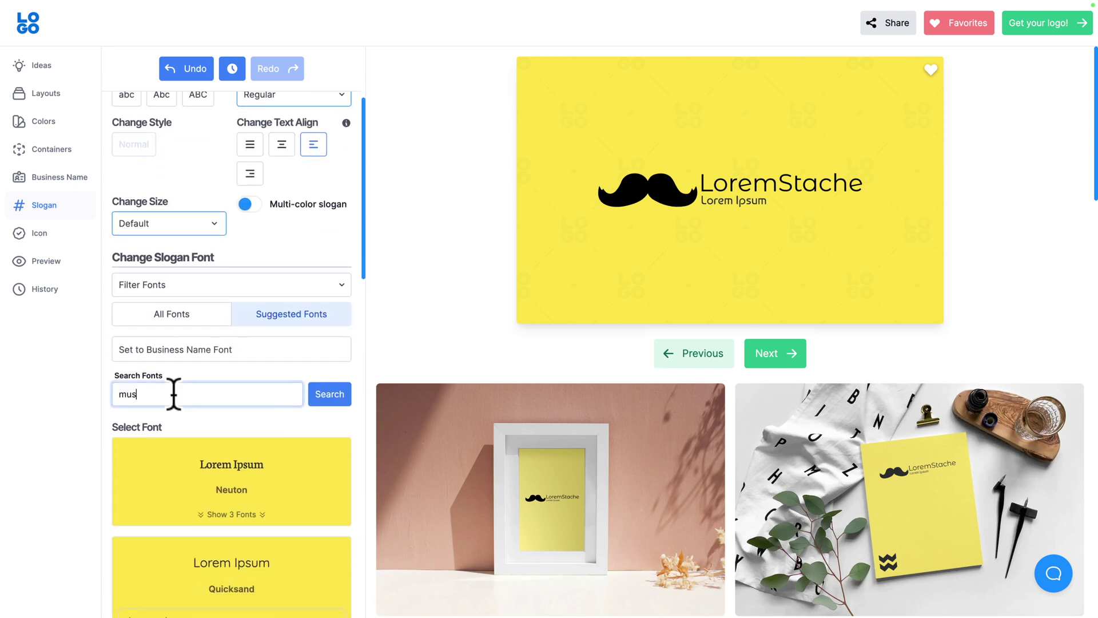
click(330, 394)
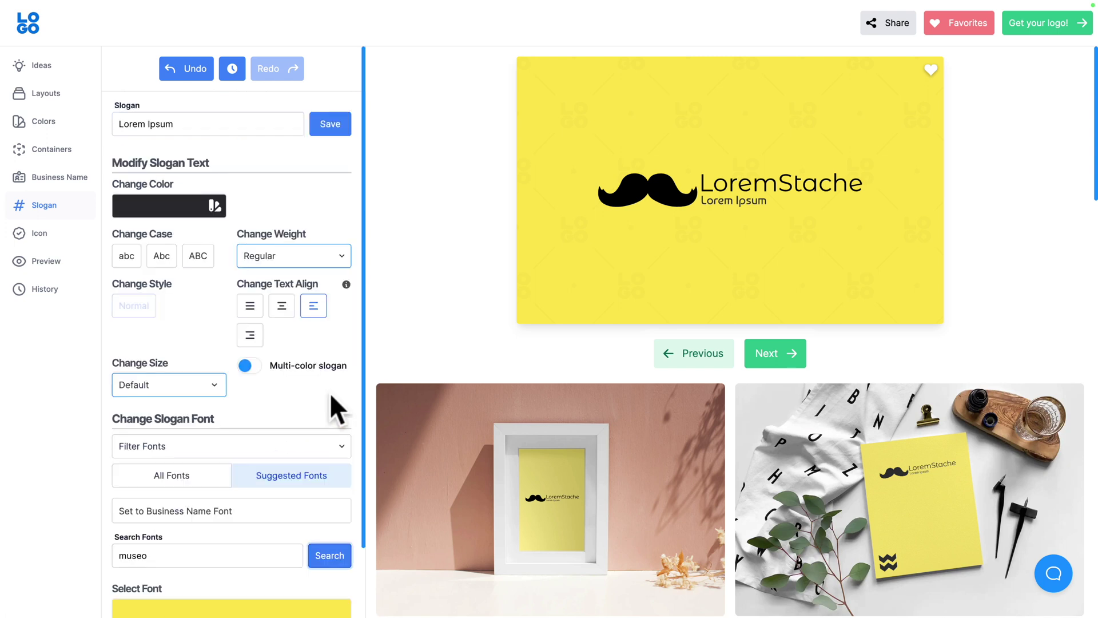
scroll(270, 449, down, 2)
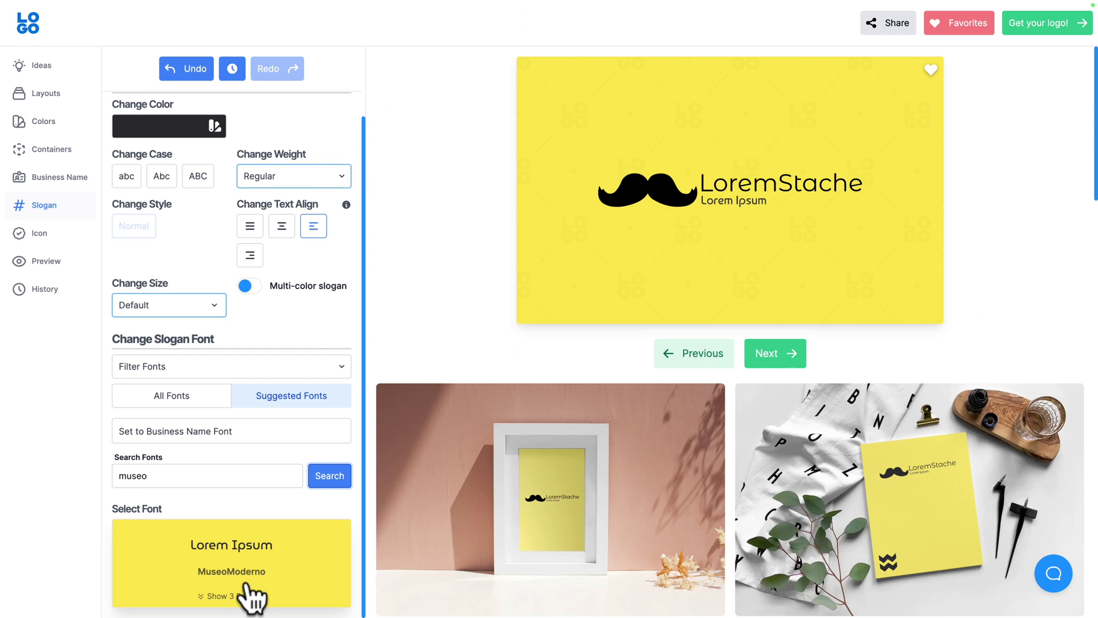
click(228, 586)
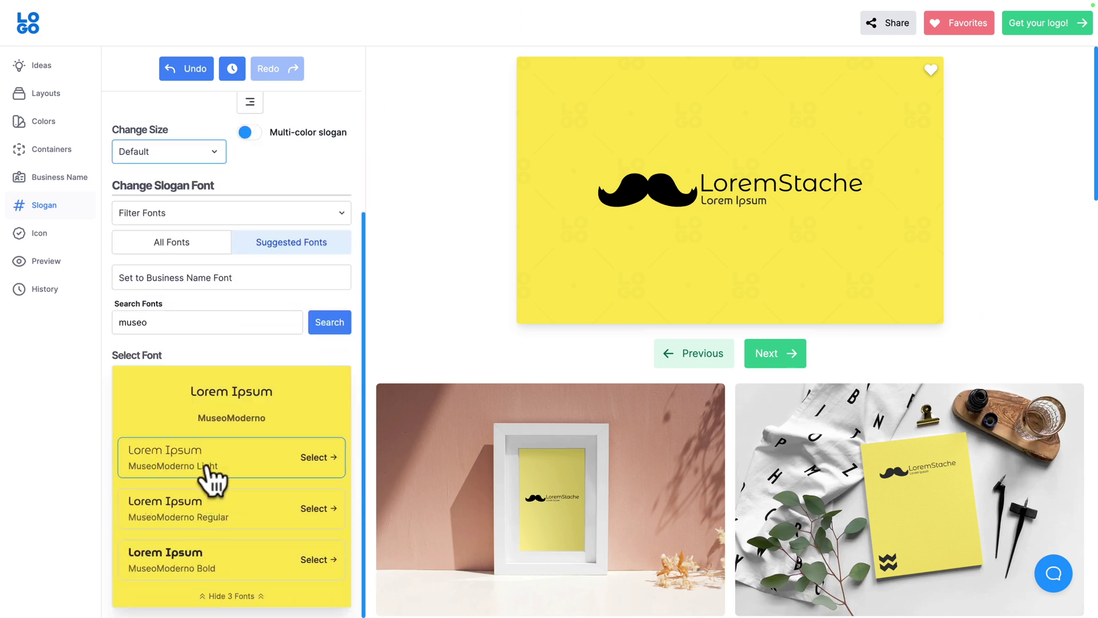
click(319, 508)
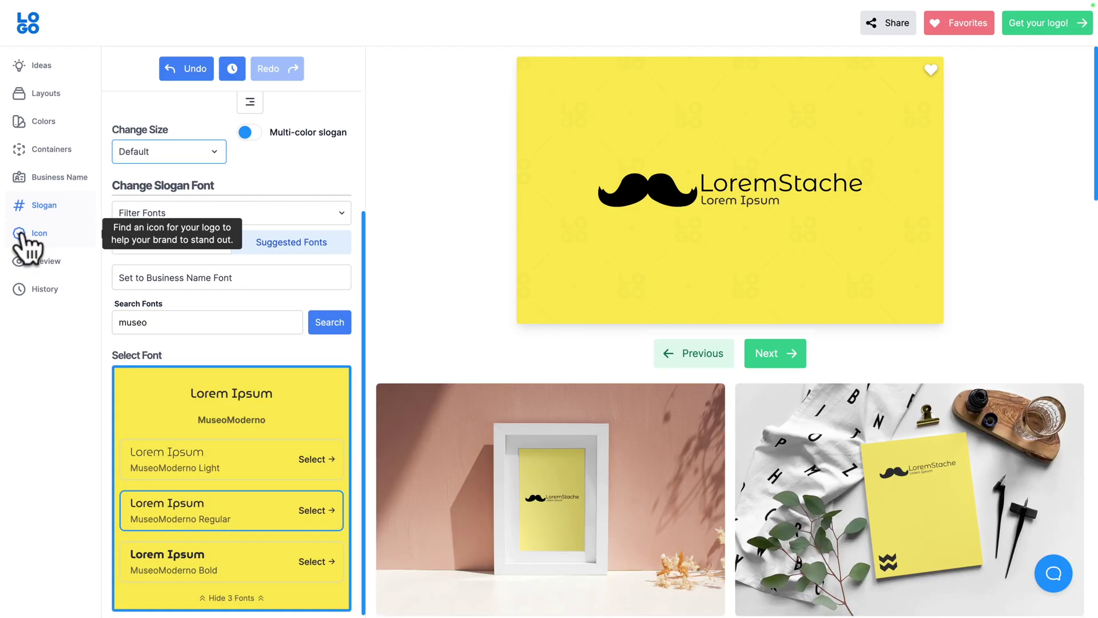
Open the Icon settings and load three extra batches of beard icons to browse
click(20, 234)
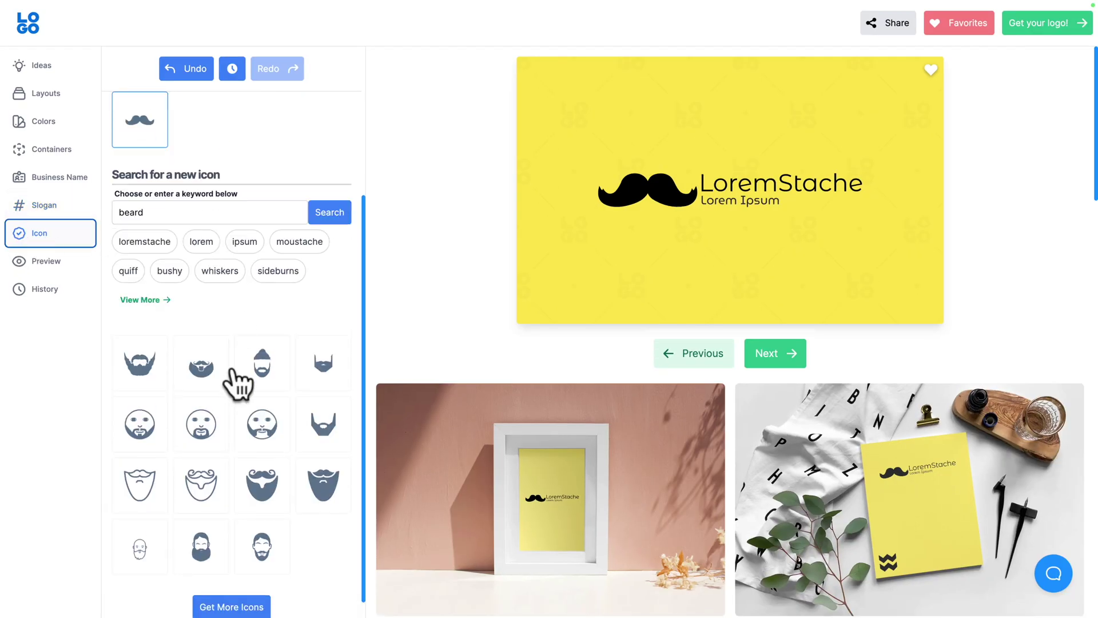
scroll(208, 414, down, 1)
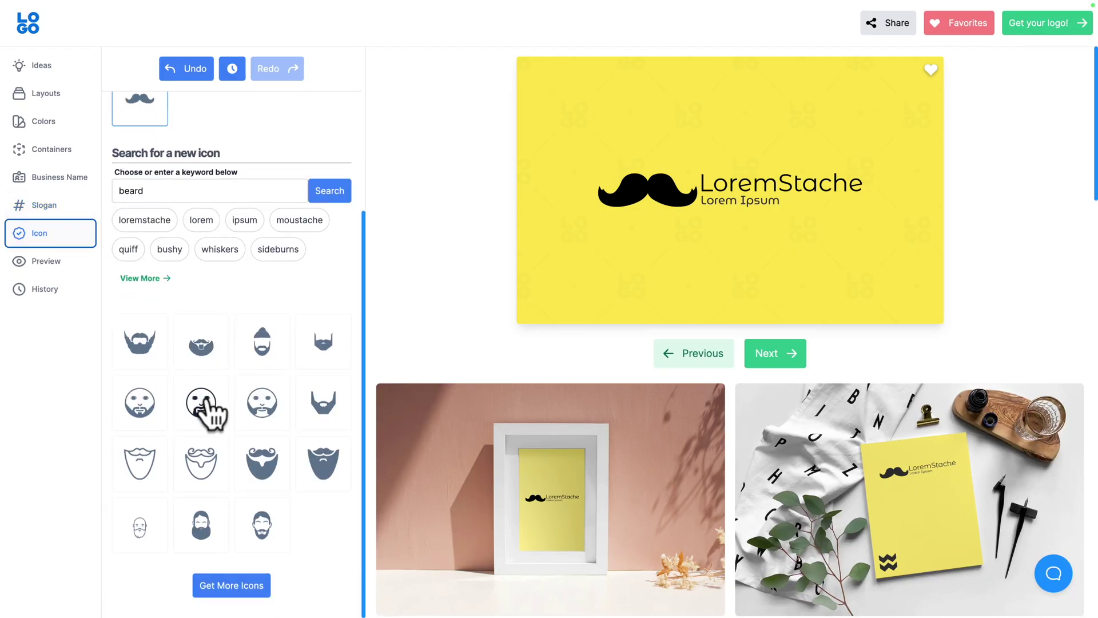
click(227, 587)
scroll(241, 517, down, 3)
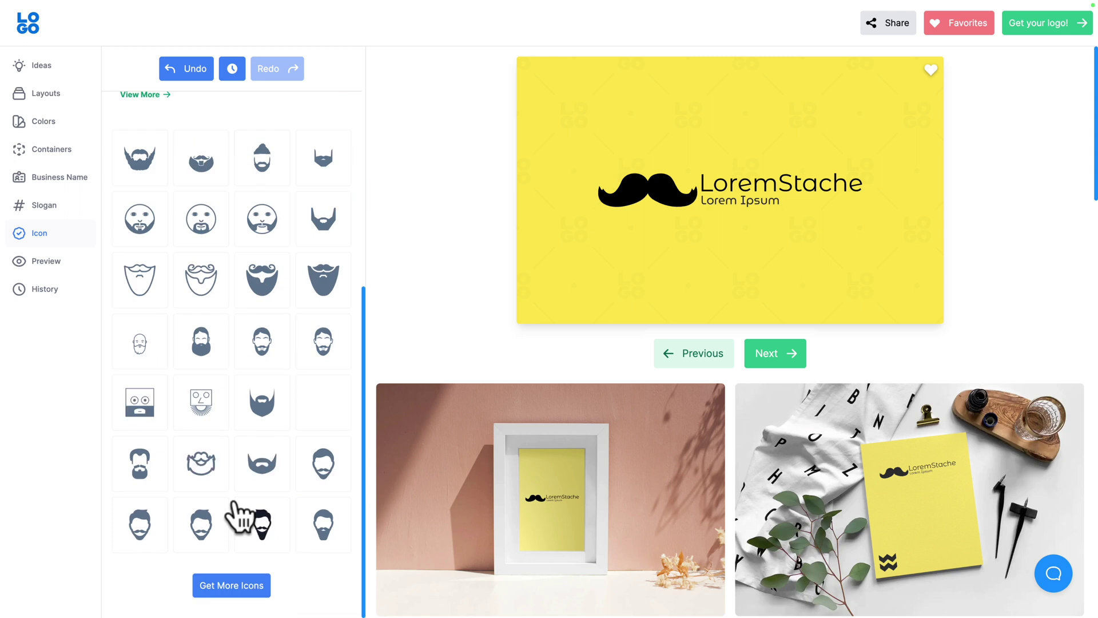
click(240, 595)
scroll(243, 464, down, 5)
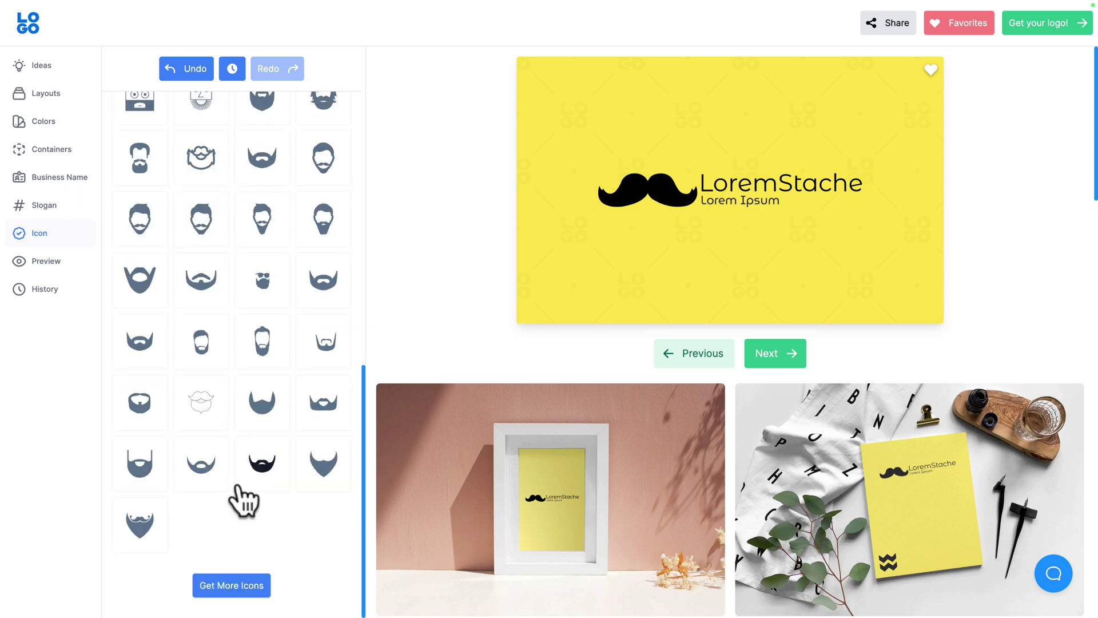
click(233, 583)
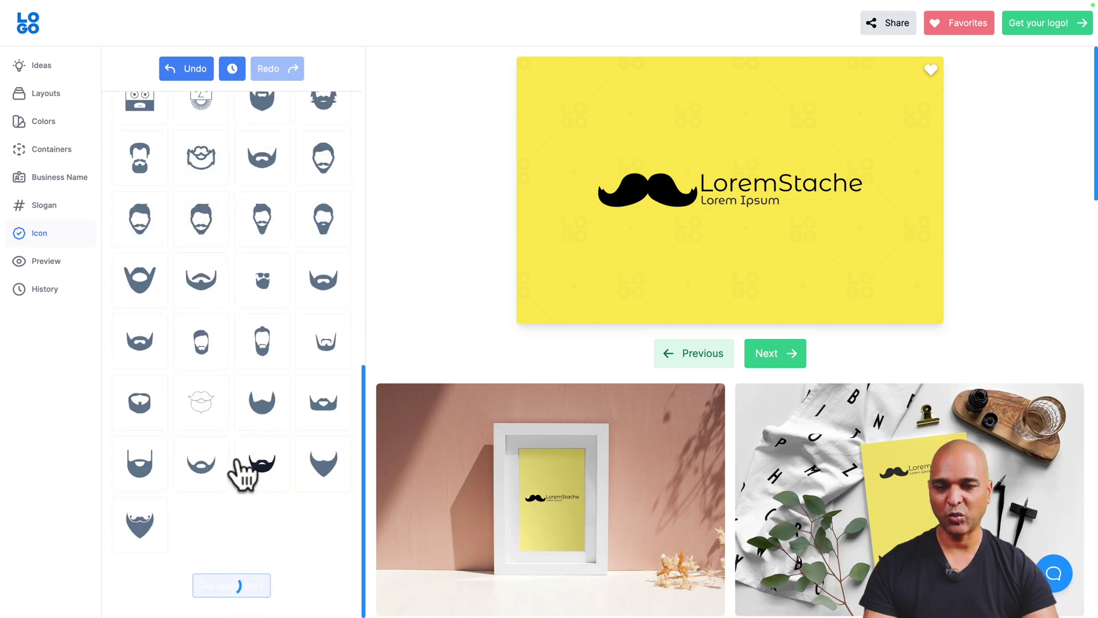
scroll(243, 473, down, 4)
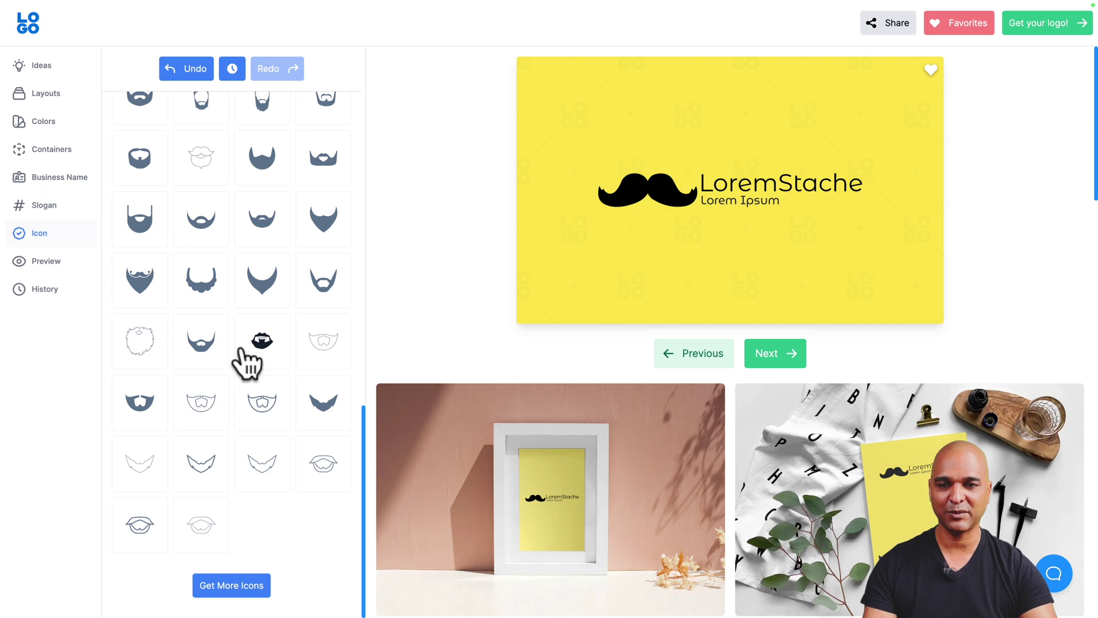
scroll(243, 354, up, 10)
scroll(246, 361, up, 3)
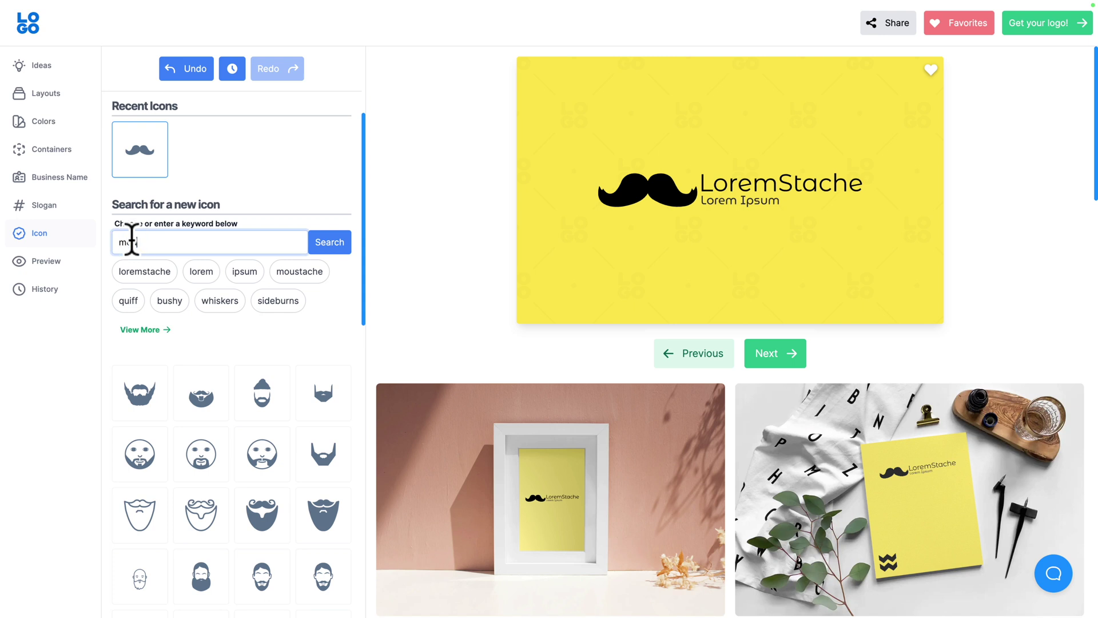
Search icons for 'moustache', load more results, and apply the curly handlebar moustache
click(326, 246)
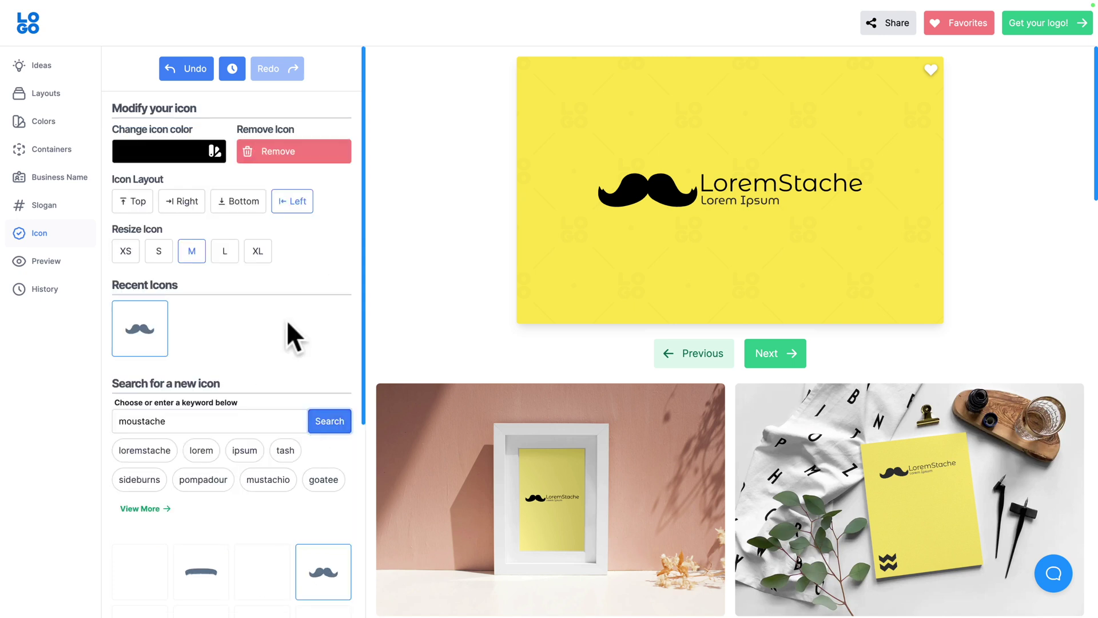
scroll(274, 354, down, 5)
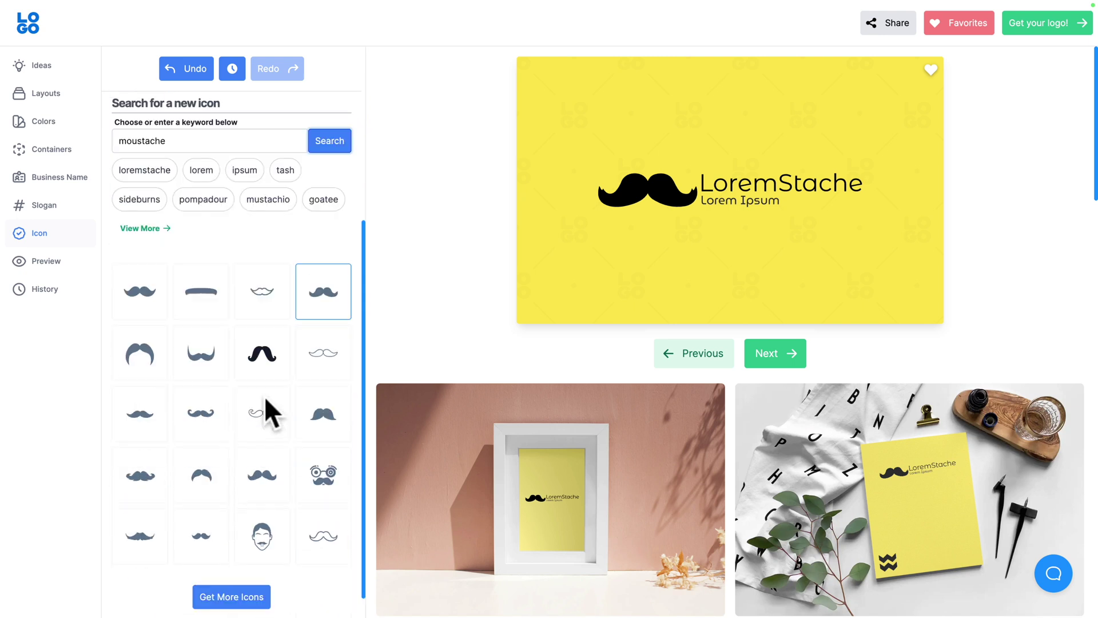
click(226, 590)
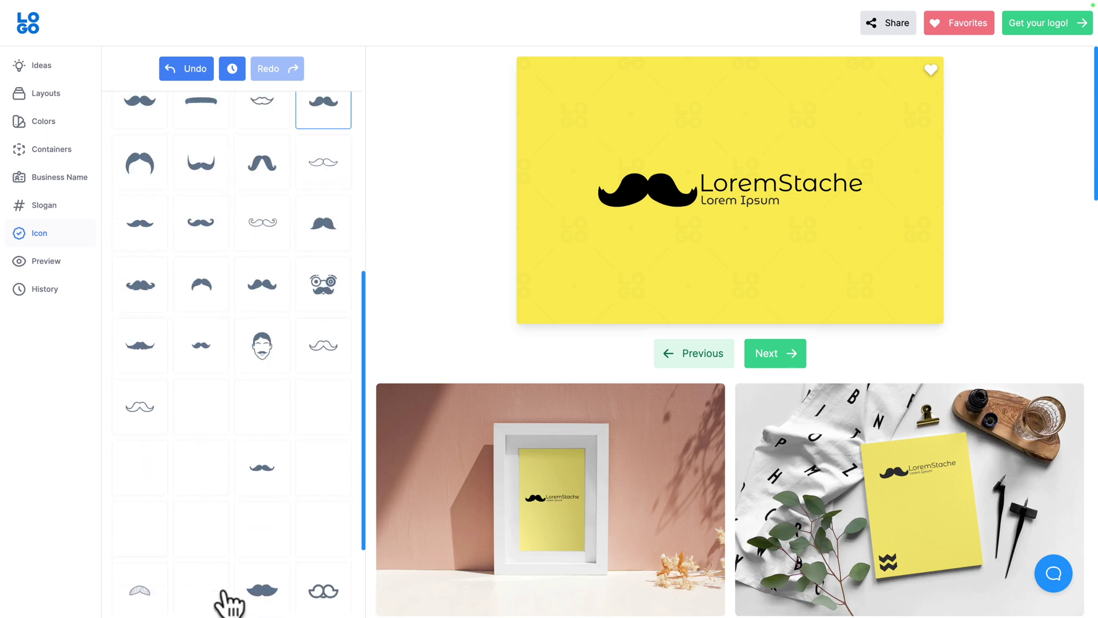
click(229, 595)
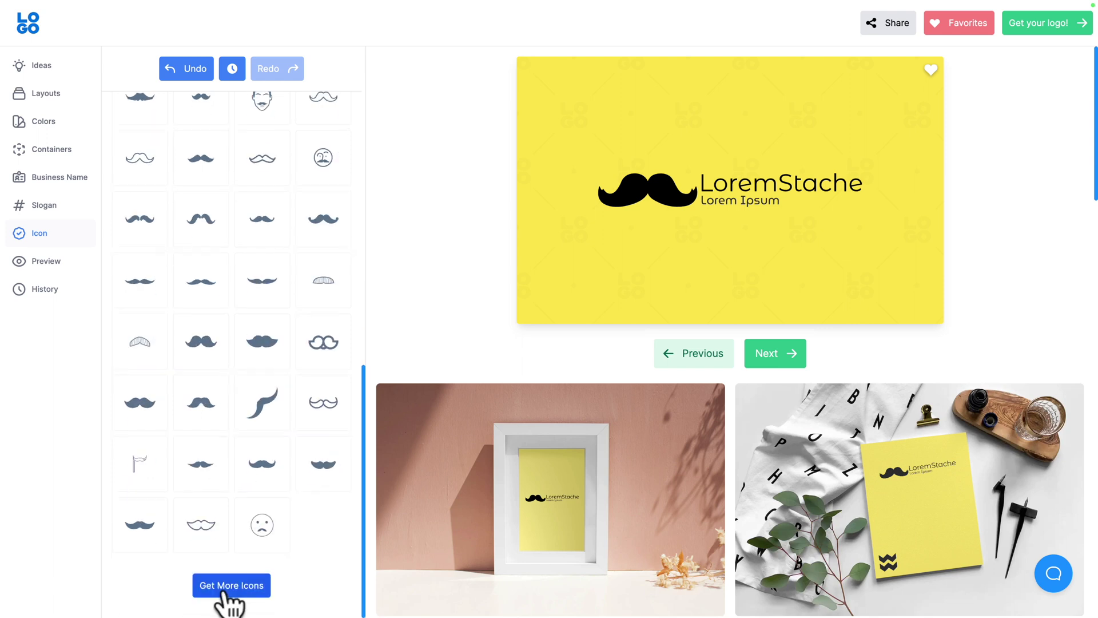
scroll(232, 385, up, 7)
scroll(232, 385, down, 5)
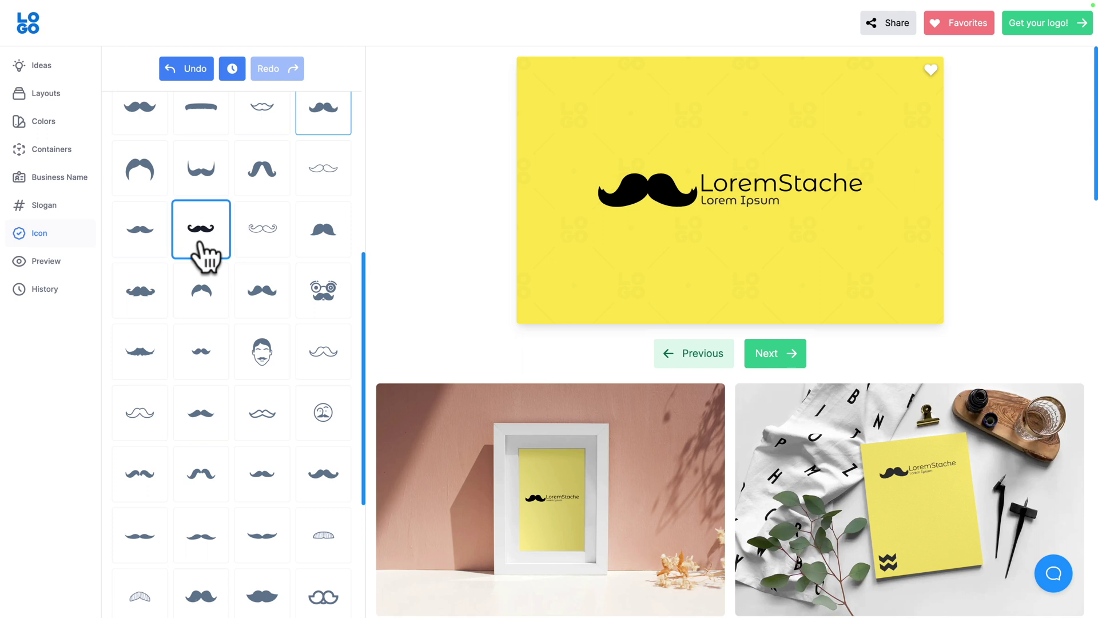
click(200, 243)
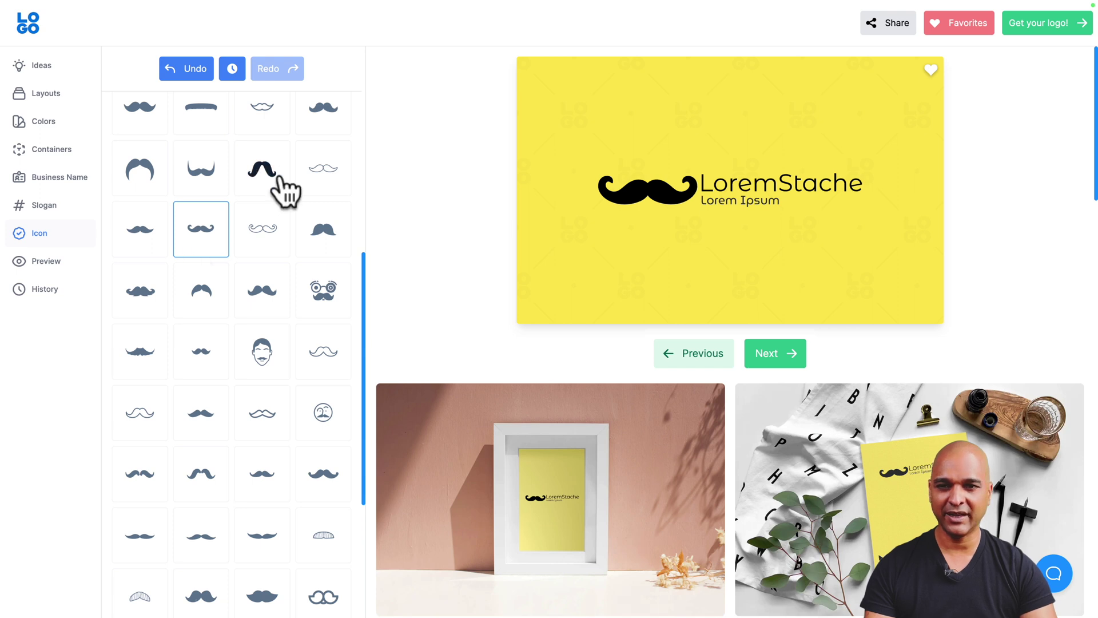
click(363, 206)
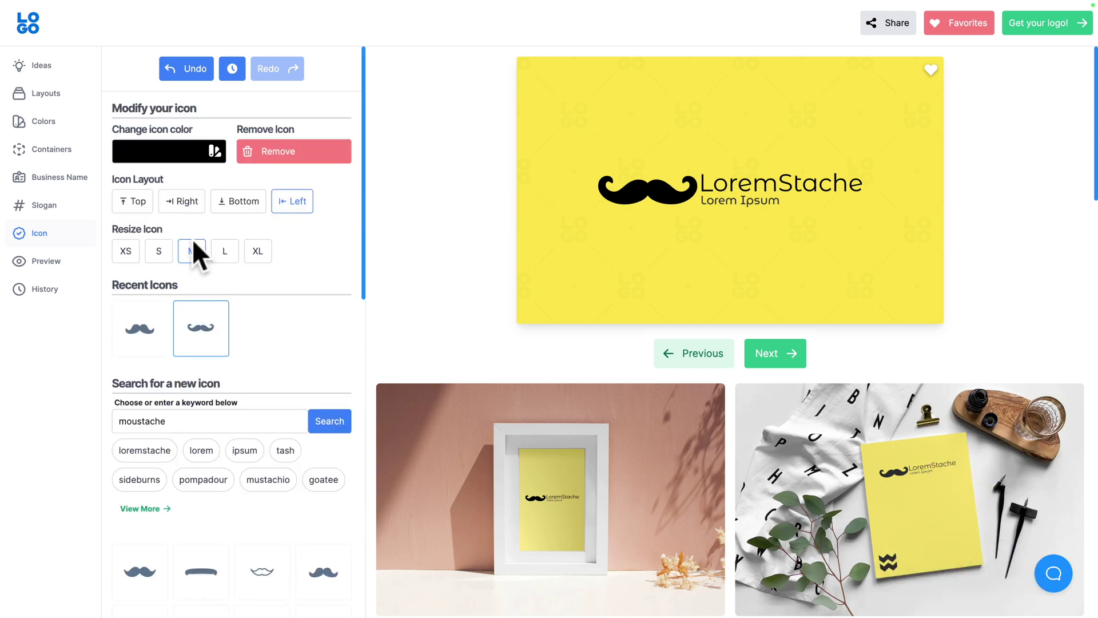
Resize the moustache icon to S, then XS, and bring up Layouts
click(156, 251)
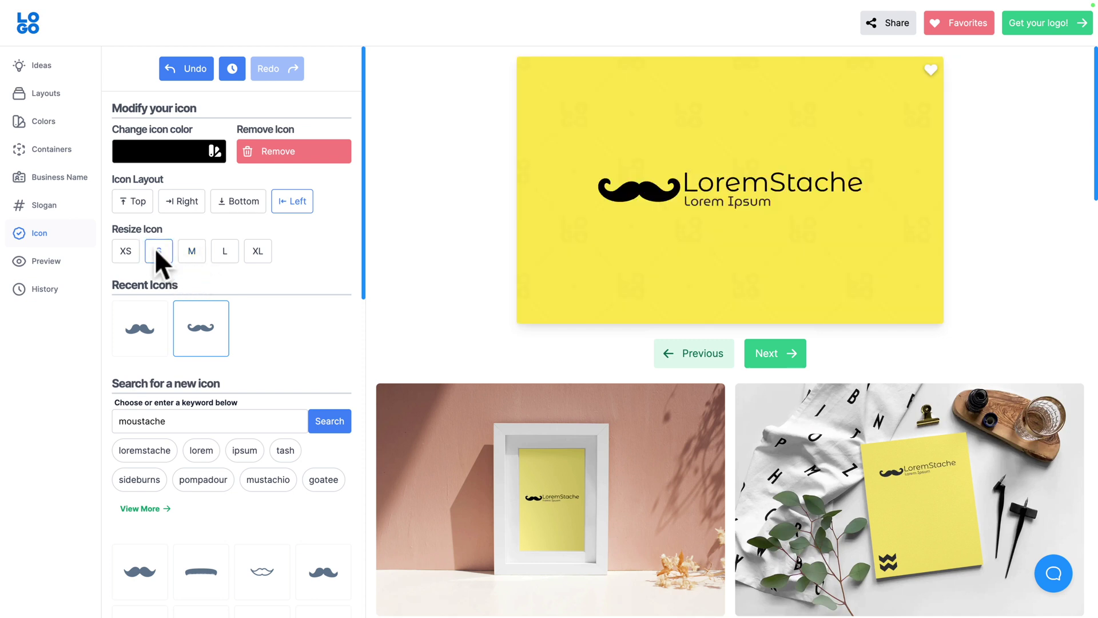
click(123, 252)
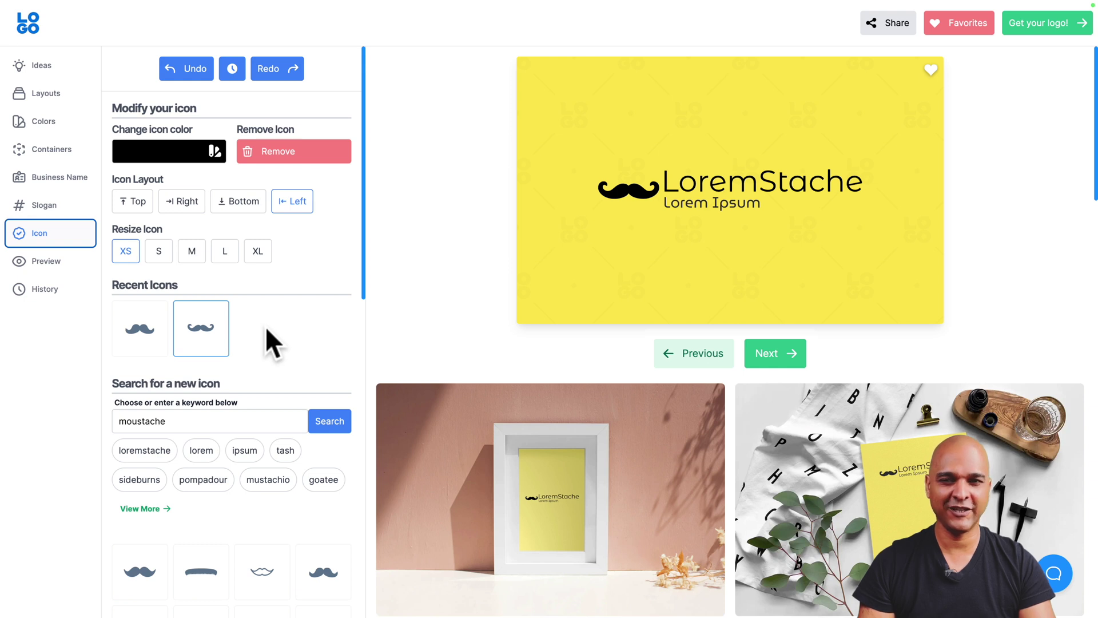
click(38, 98)
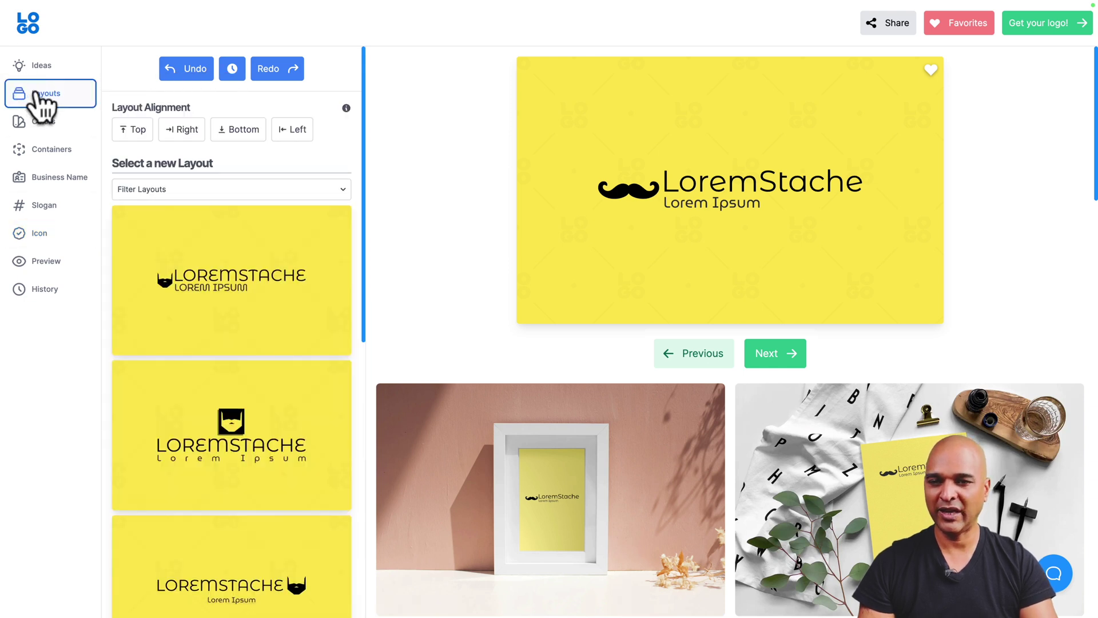
Filter layouts to Circle and apply the one with the circled icon left of the name
click(167, 191)
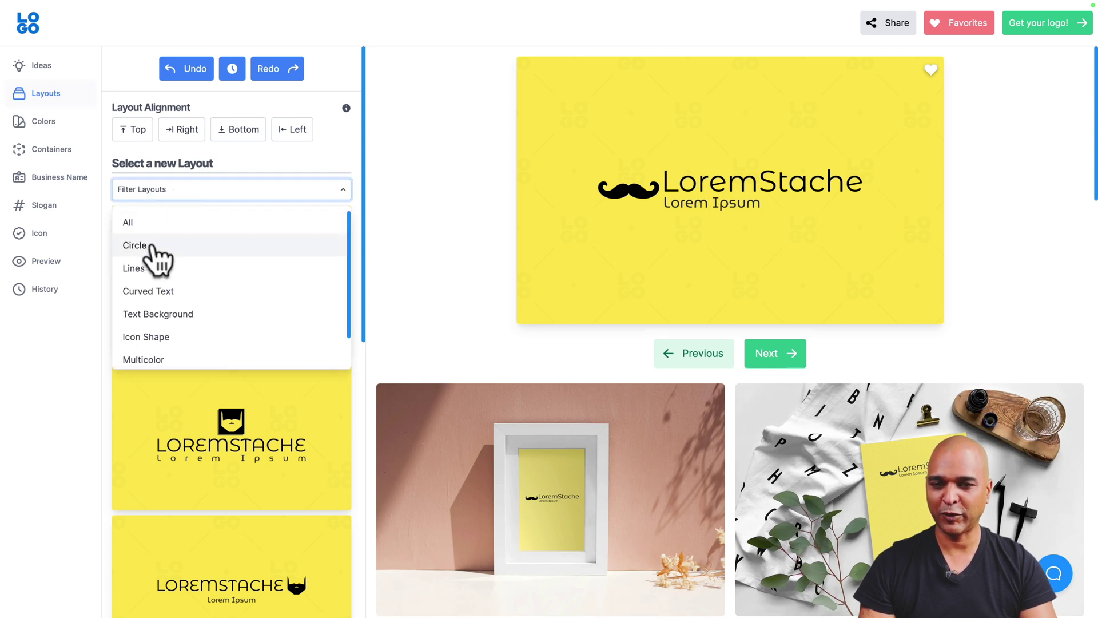
click(183, 247)
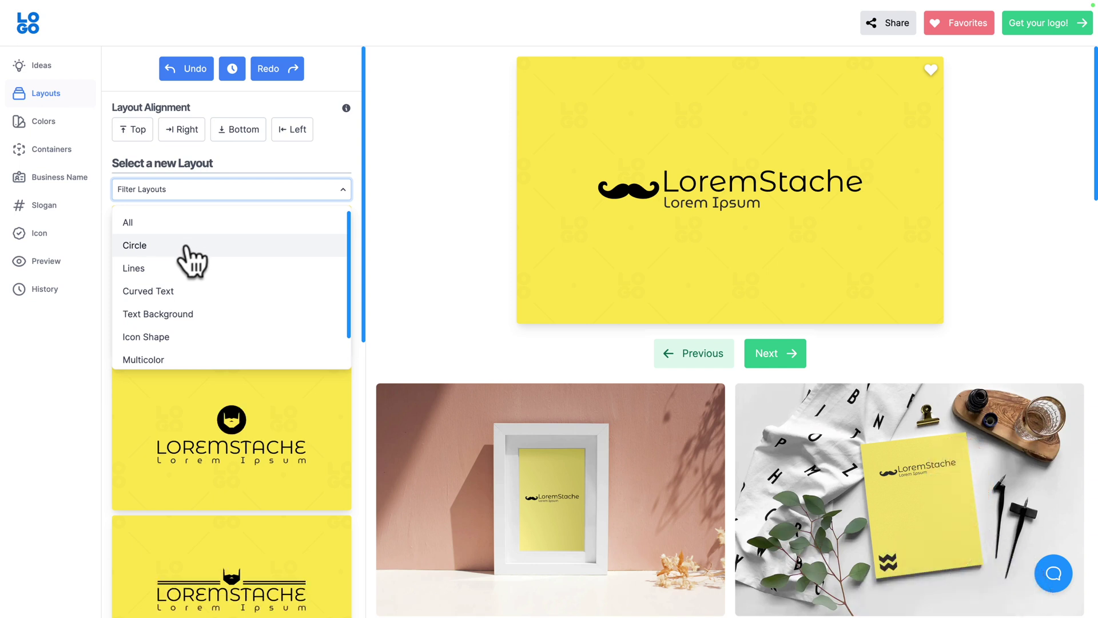
click(143, 245)
scroll(171, 358, down, 4)
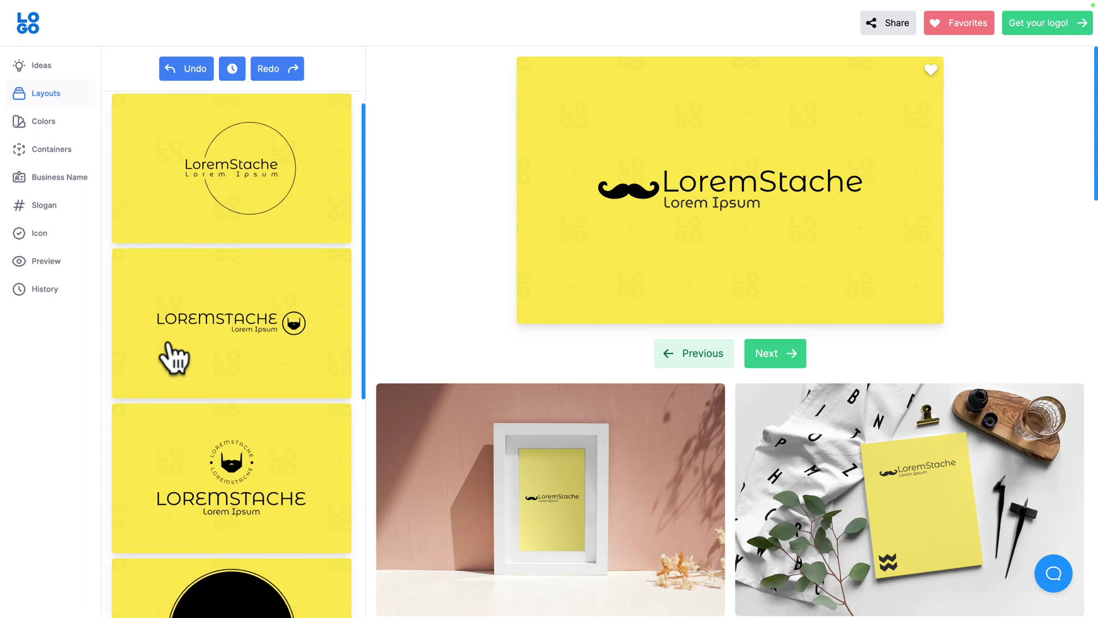
scroll(175, 358, down, 3)
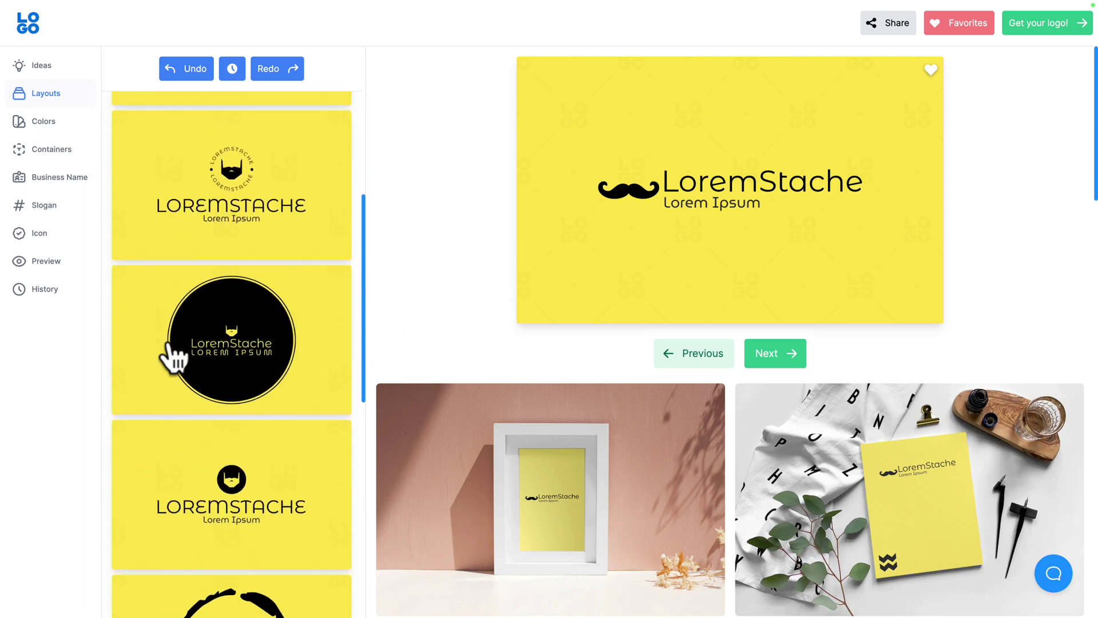
scroll(174, 357, up, 3)
scroll(174, 357, down, 8)
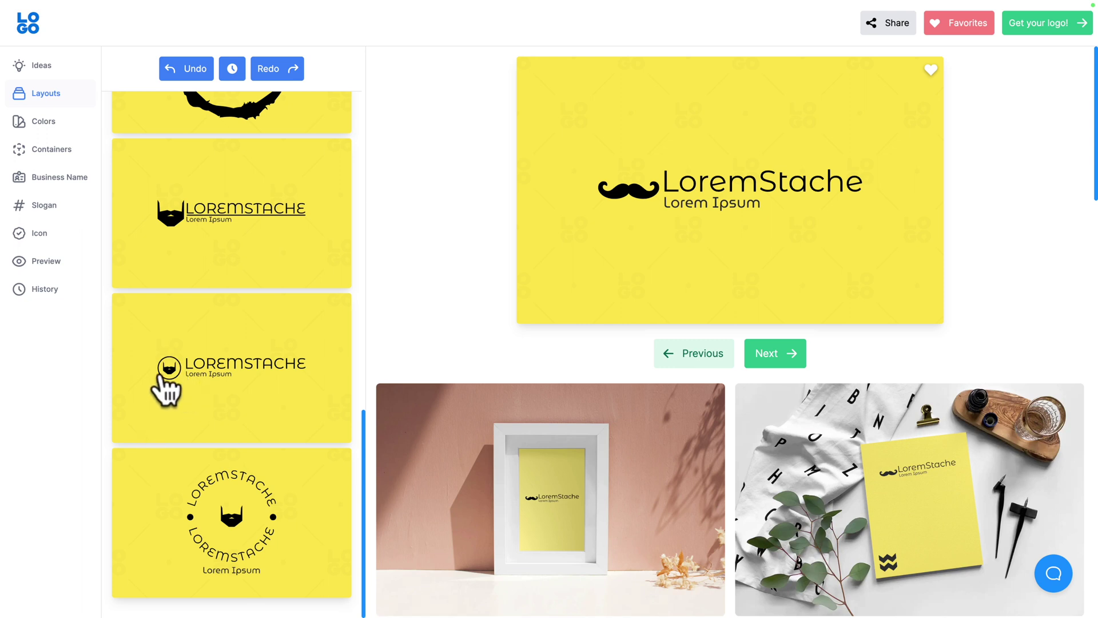
click(173, 370)
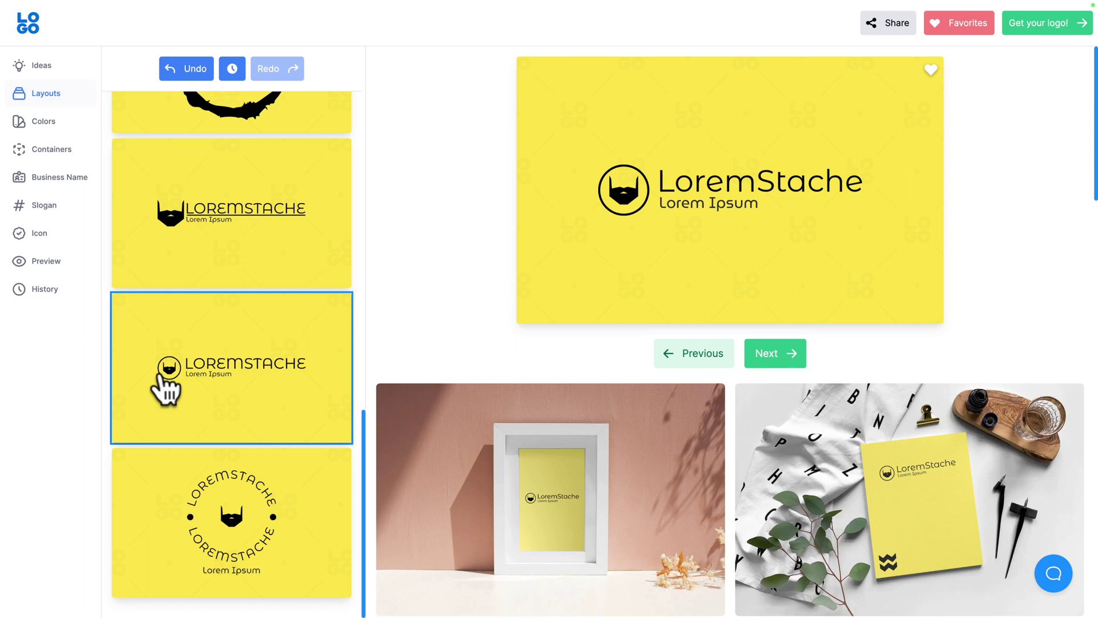
Swap the circled beard icon for the curly moustache and select the business name text
click(37, 234)
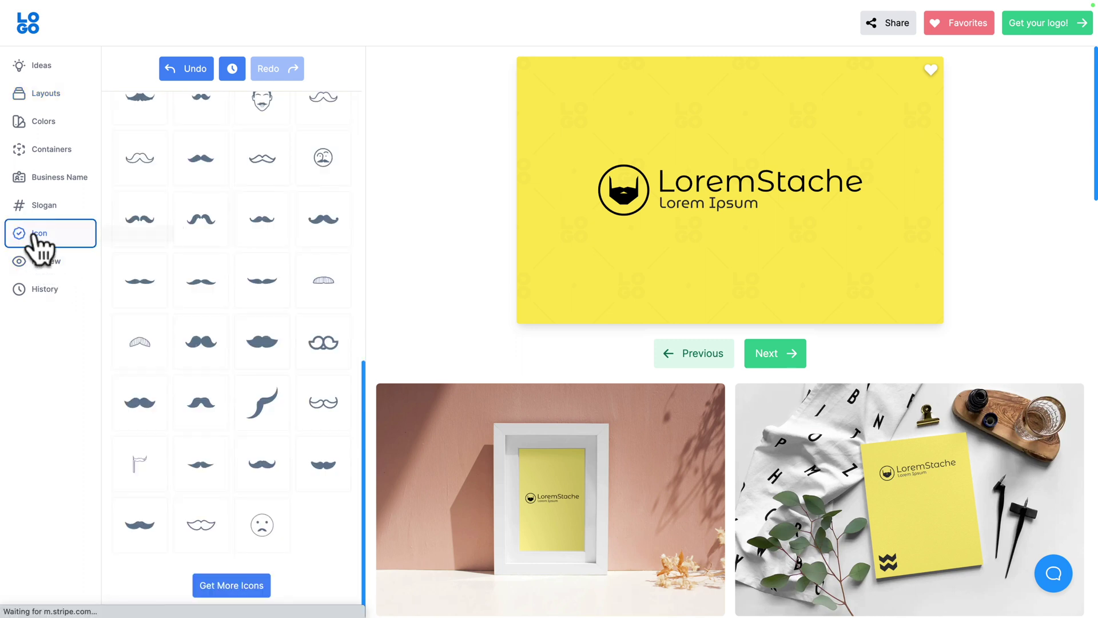
scroll(196, 238, up, 10)
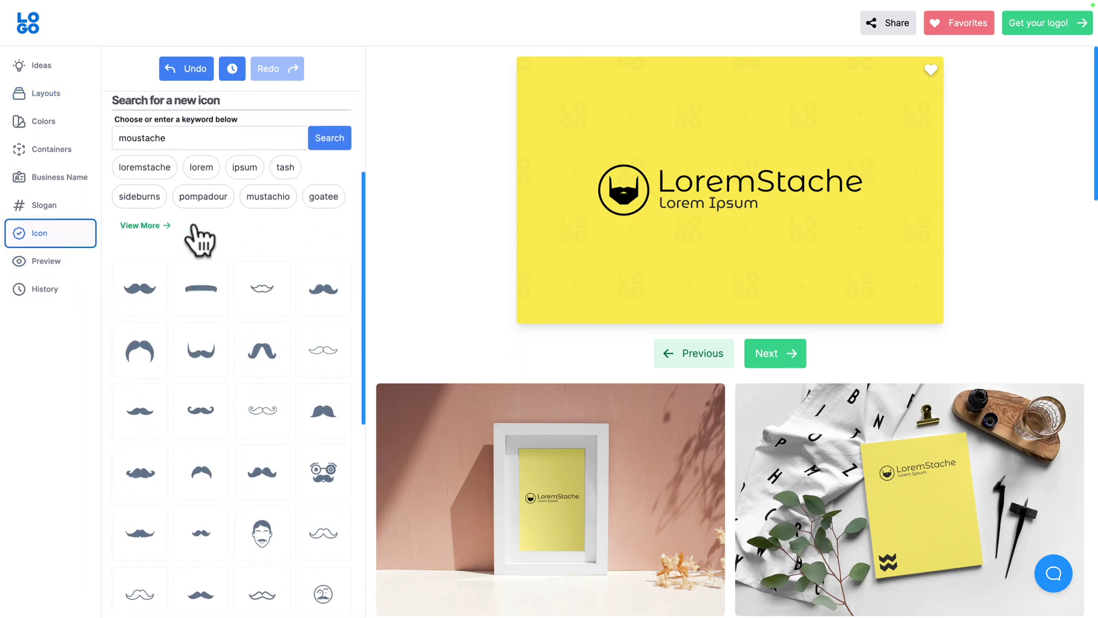
scroll(194, 274, down, 1)
click(201, 386)
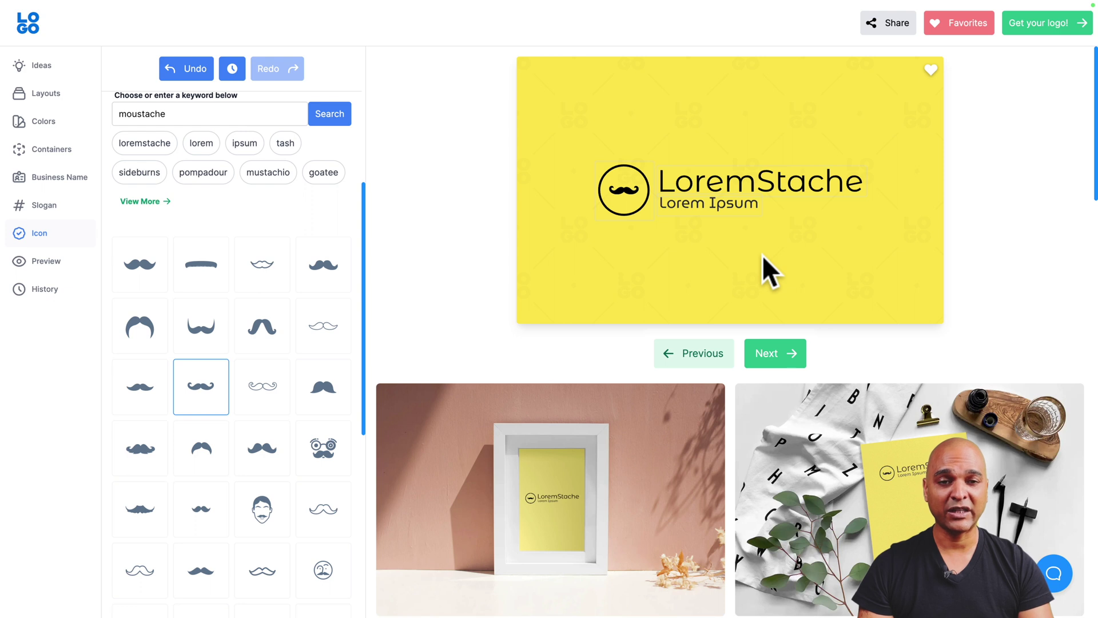
click(781, 197)
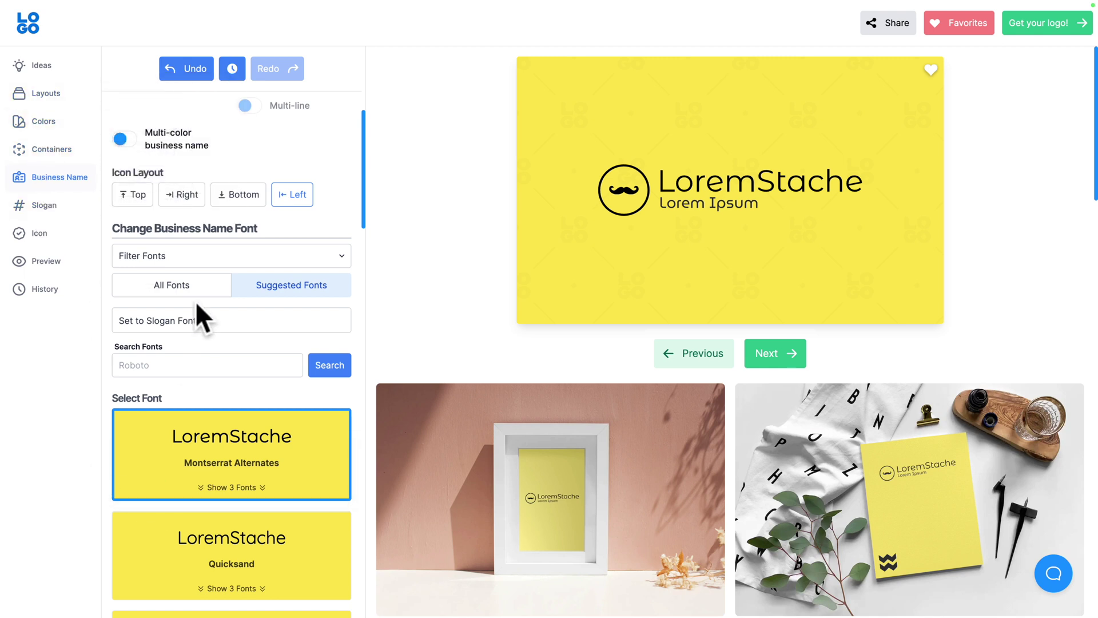
Compare Semibold with Medium for the LoremStache business name, keeping Medium weight
scroll(198, 304, up, 5)
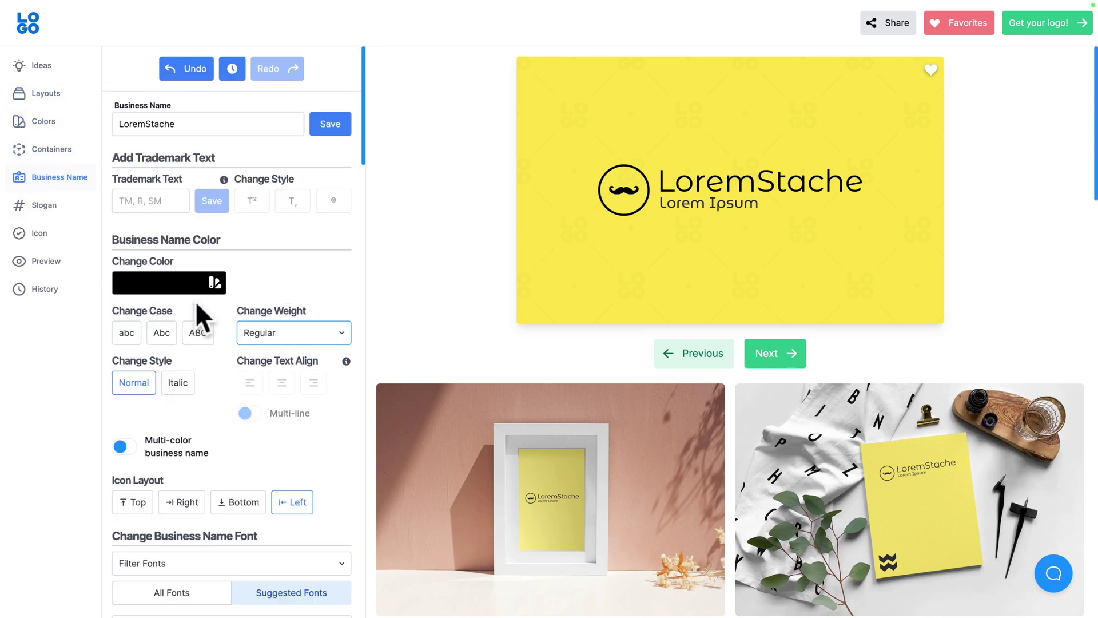
click(275, 333)
click(265, 458)
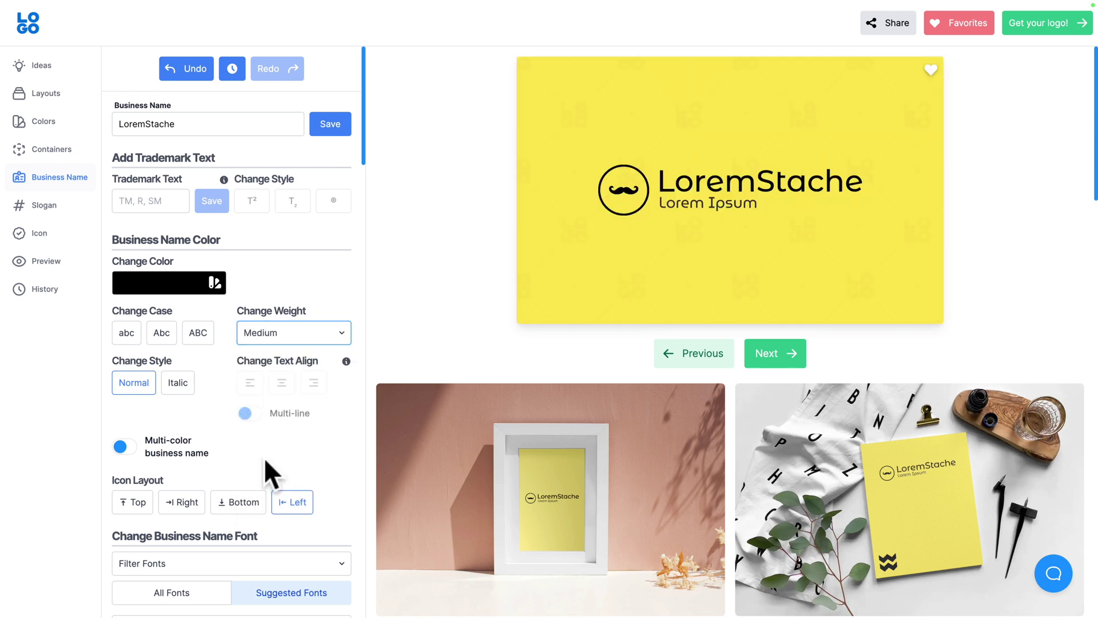
click(268, 333)
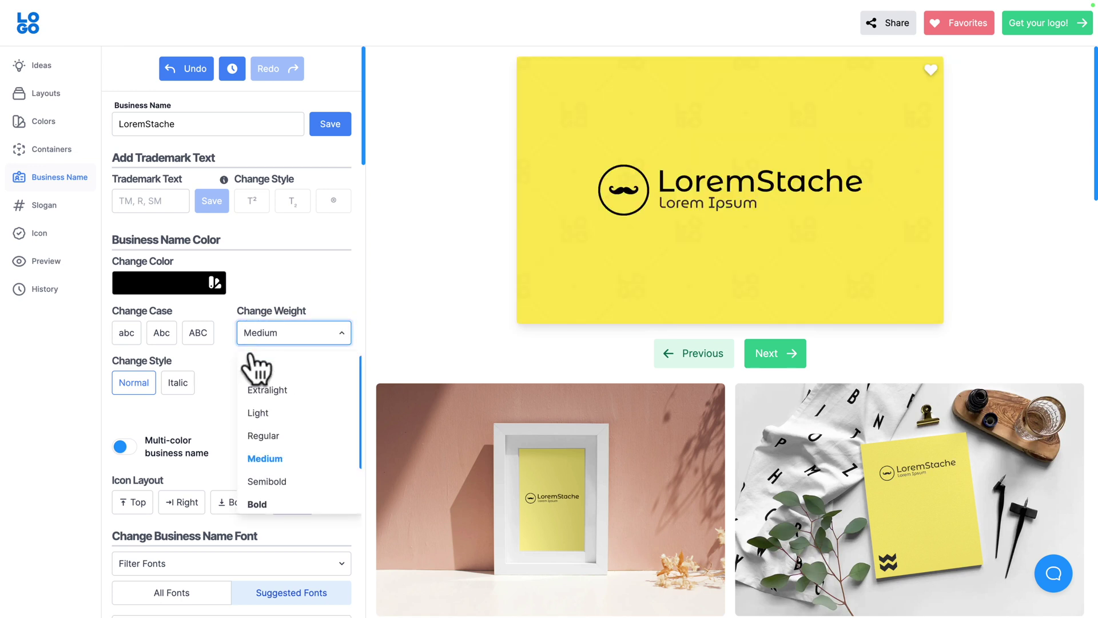
click(270, 498)
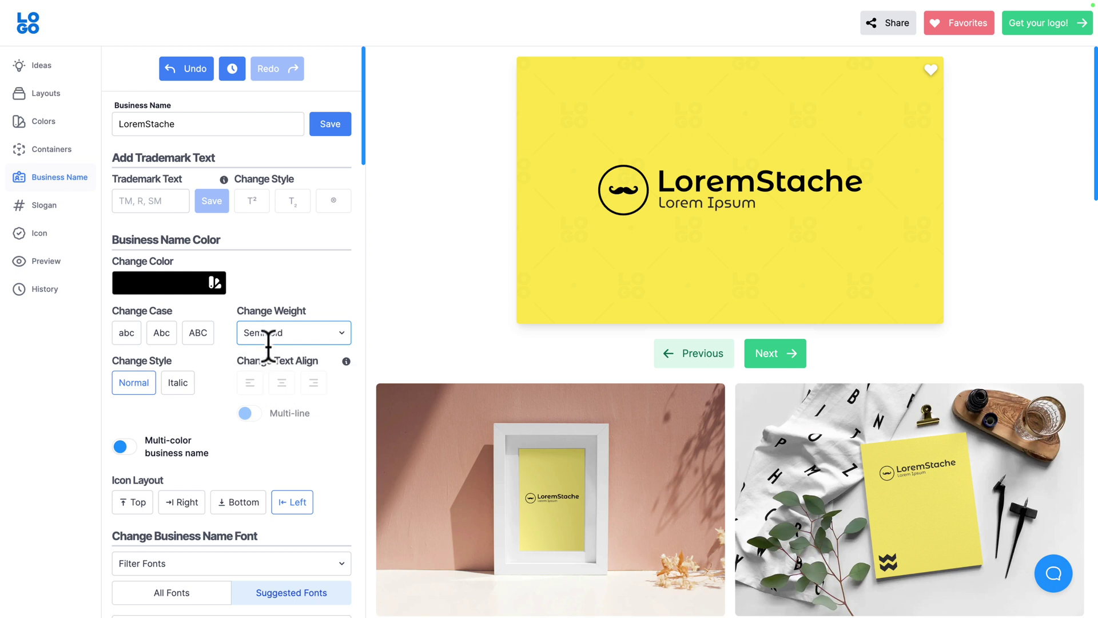
click(265, 334)
click(256, 482)
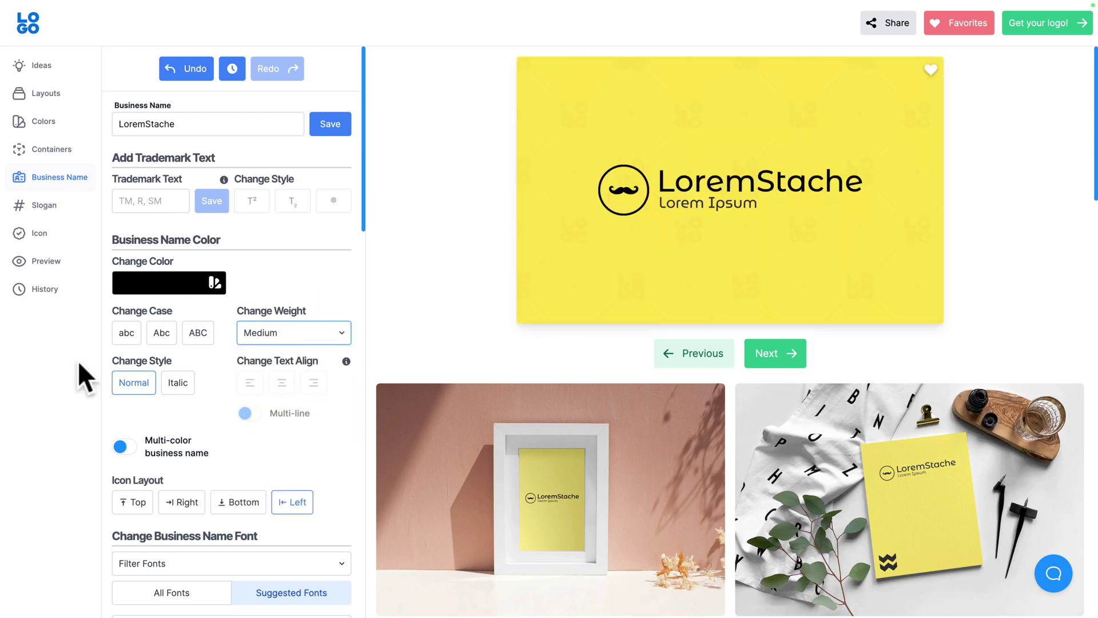
Open the Preview page and browse the logo on frame, laptop, clipboard and sign mockups
click(33, 265)
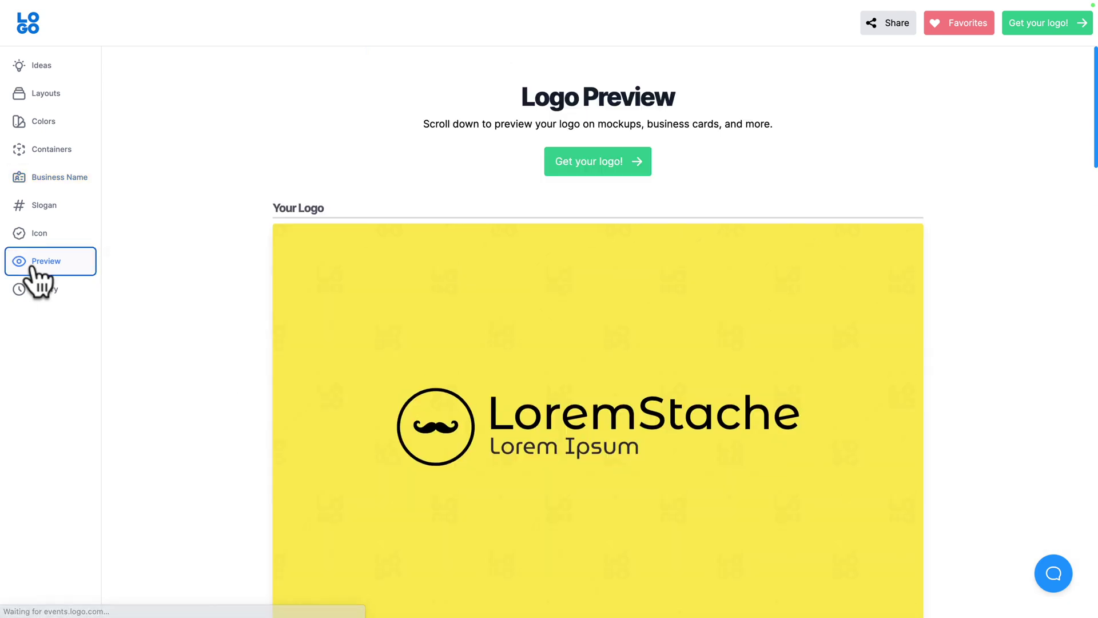
scroll(295, 502, down, 8)
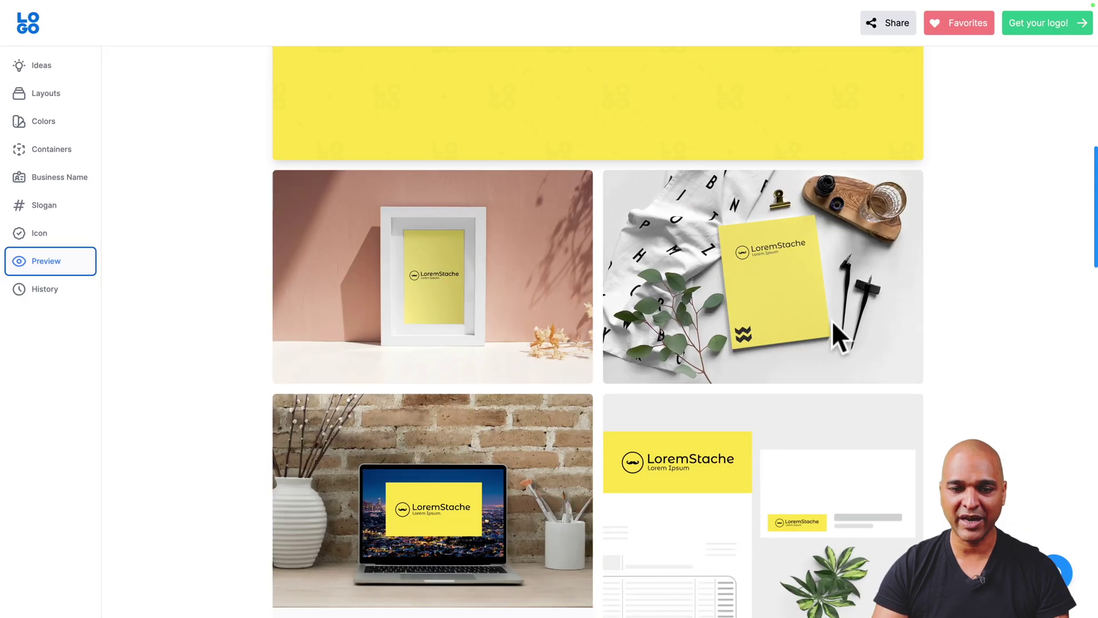
scroll(832, 320, down, 6)
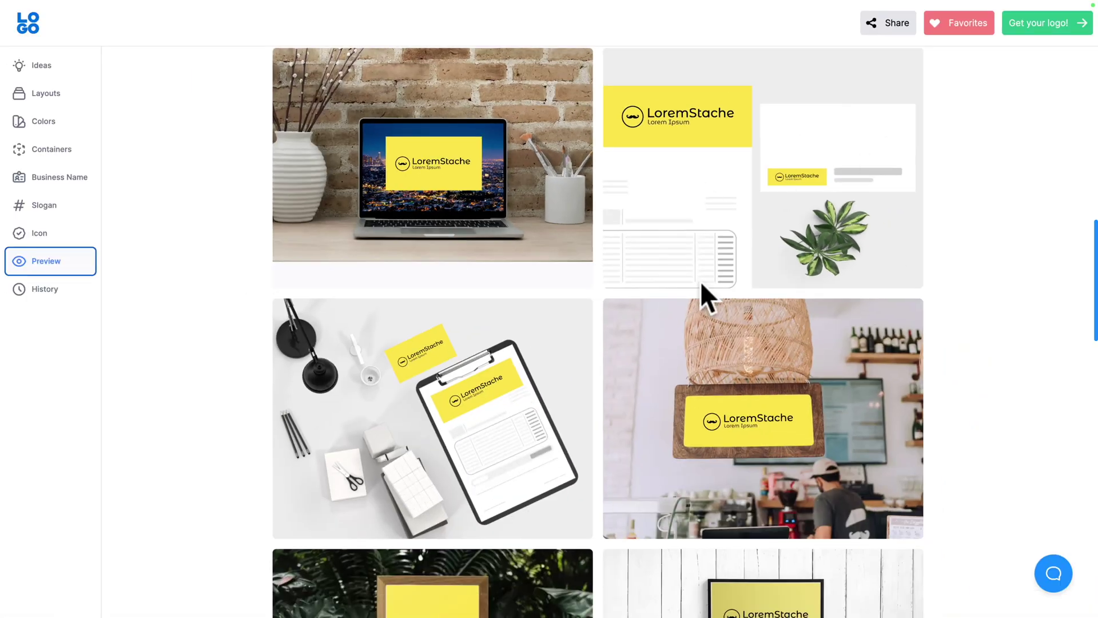
scroll(506, 461, down, 1)
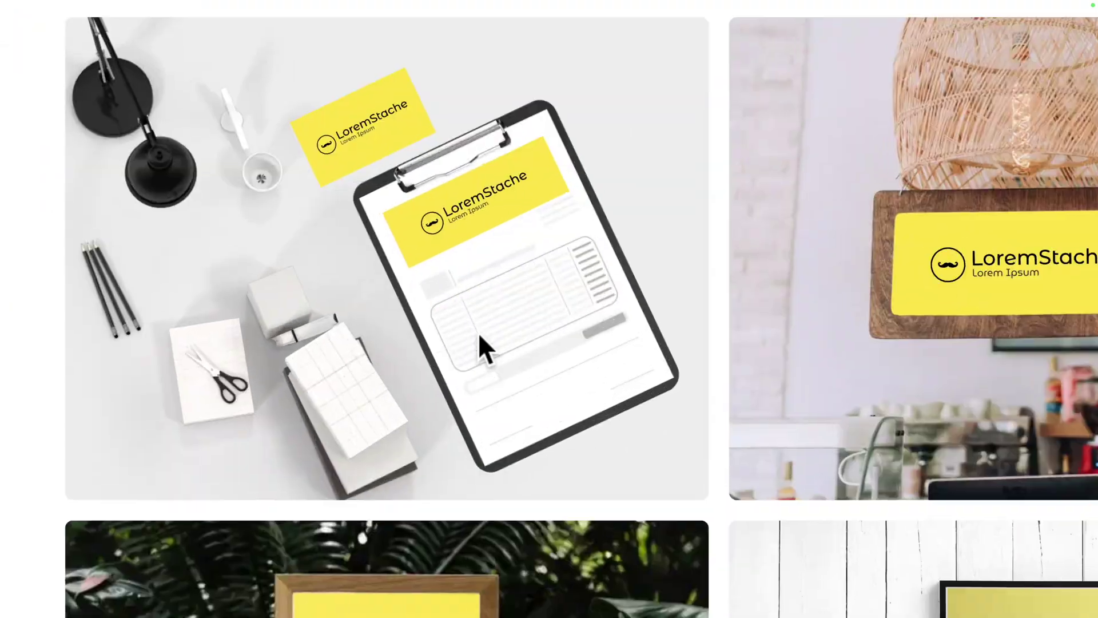
scroll(479, 444, down, 2)
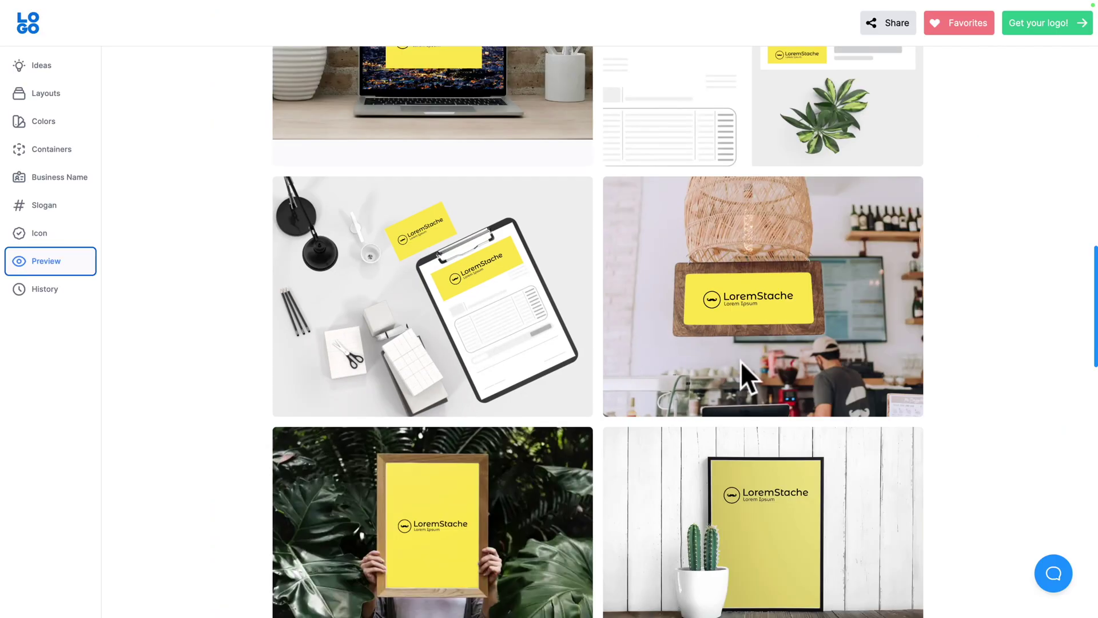
scroll(958, 414, down, 1)
scroll(959, 414, up, 4)
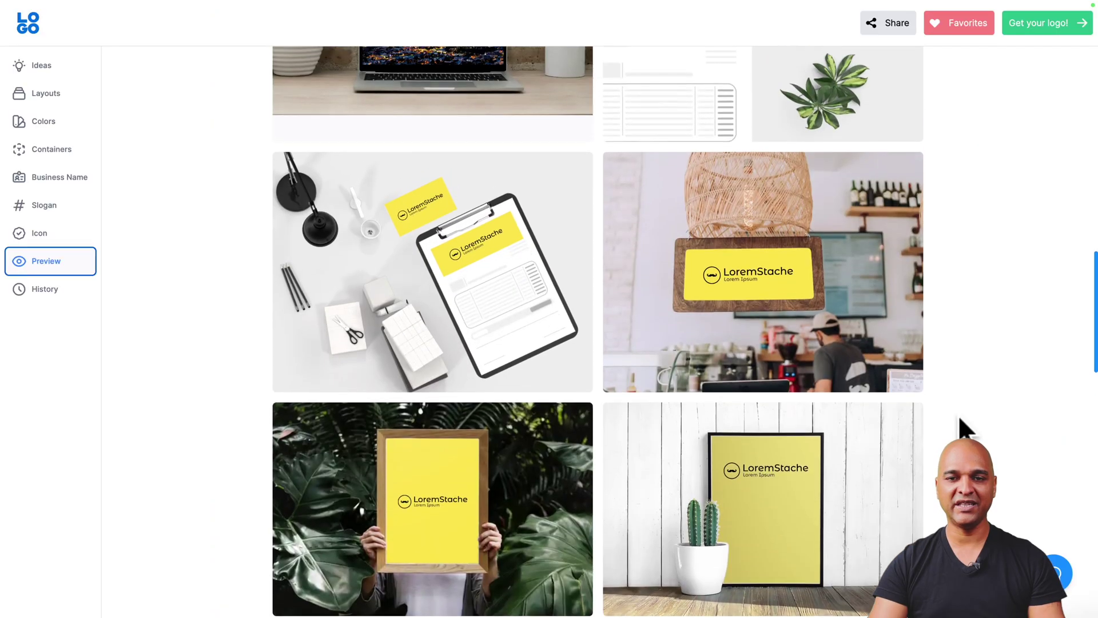
scroll(959, 414, up, 2)
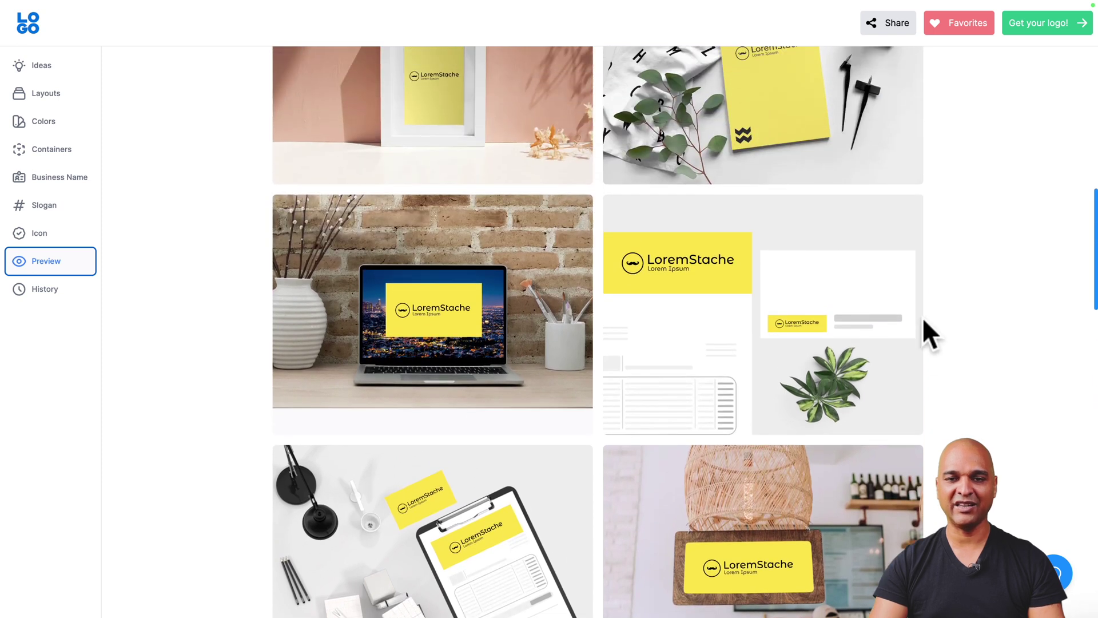
scroll(922, 317, up, 5)
scroll(922, 316, up, 1)
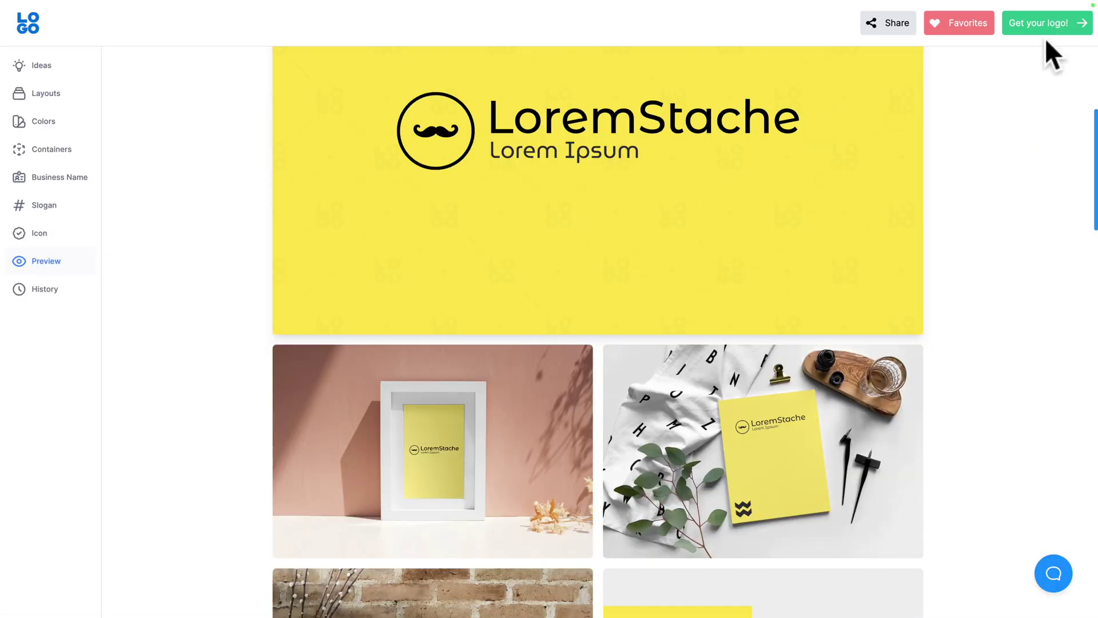
Choose 'Get your logo!' and sign up with a Google account
click(1046, 27)
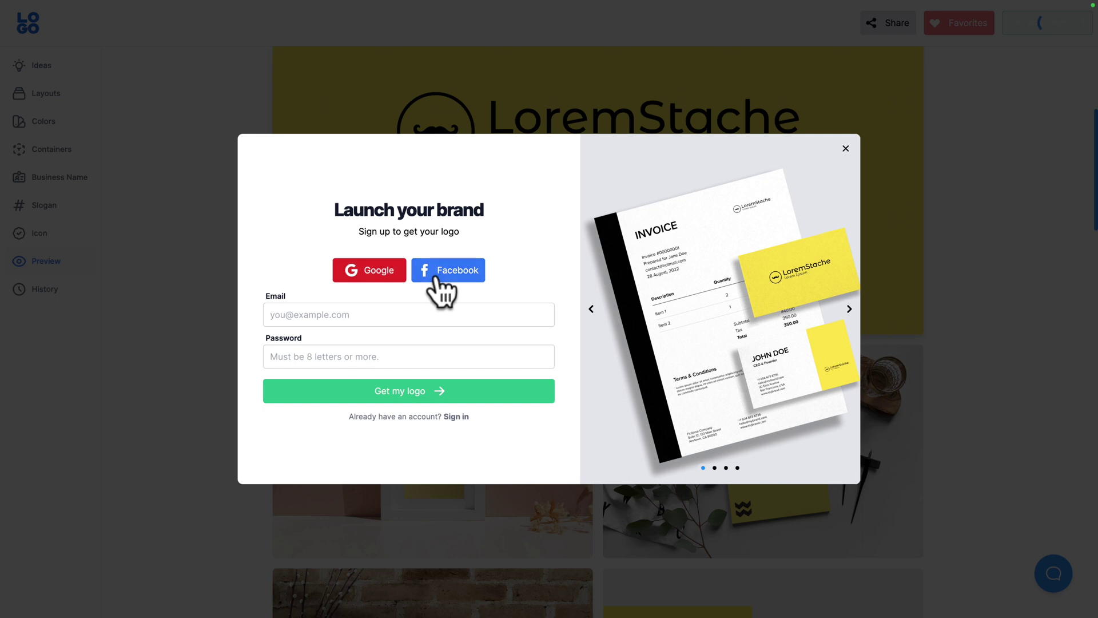
click(376, 279)
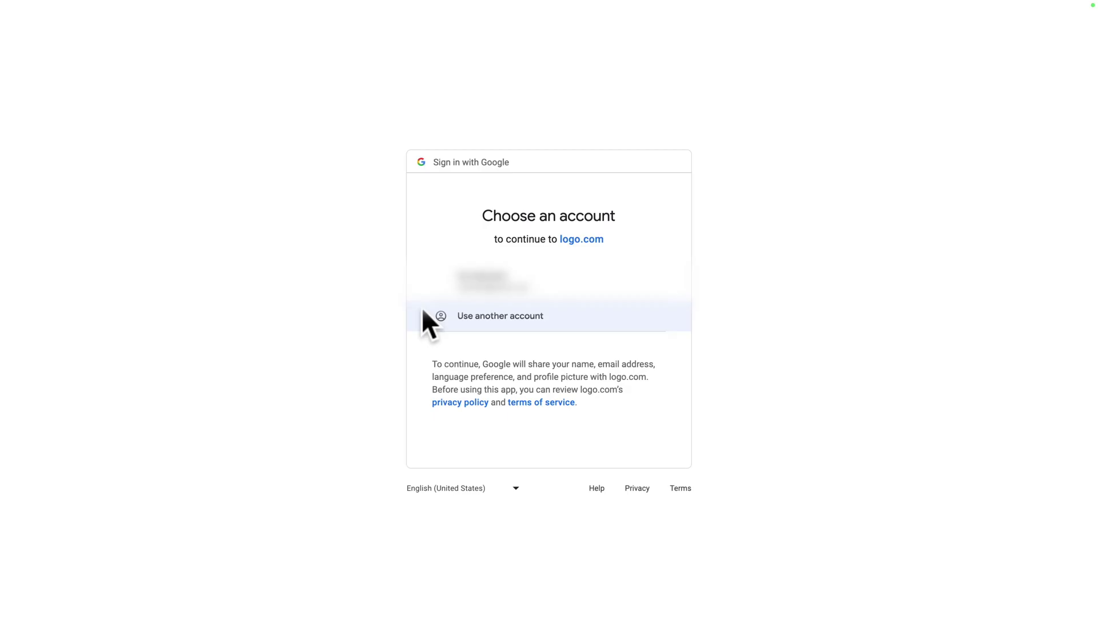
click(482, 289)
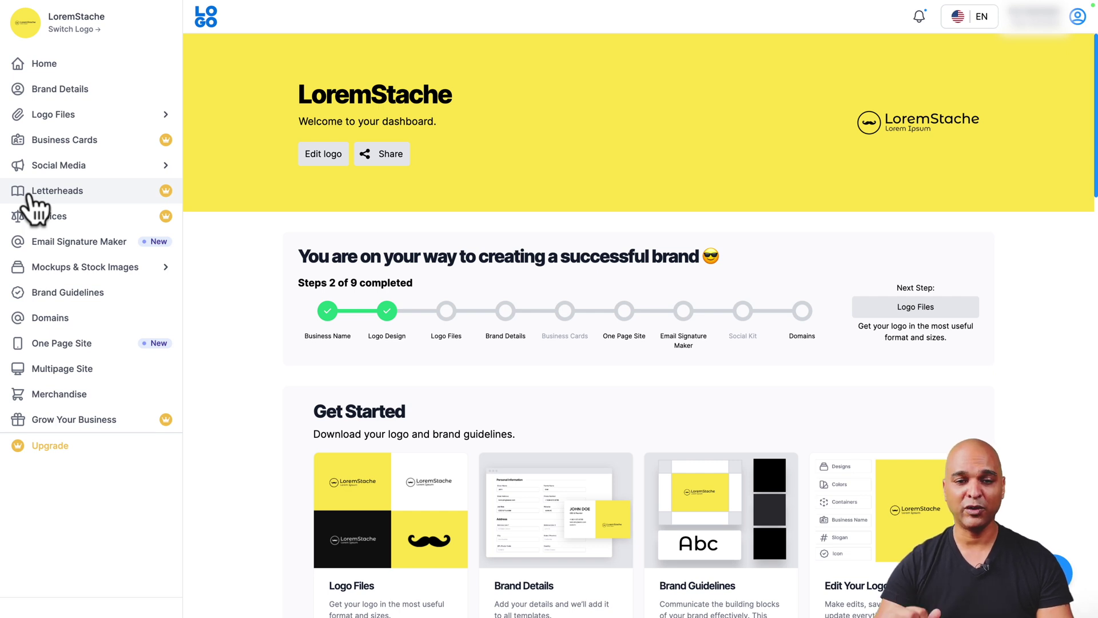
Go to Logo Files > Your logo files to reach the Logo Zip File and Brand Board downloads
scroll(329, 317, down, 5)
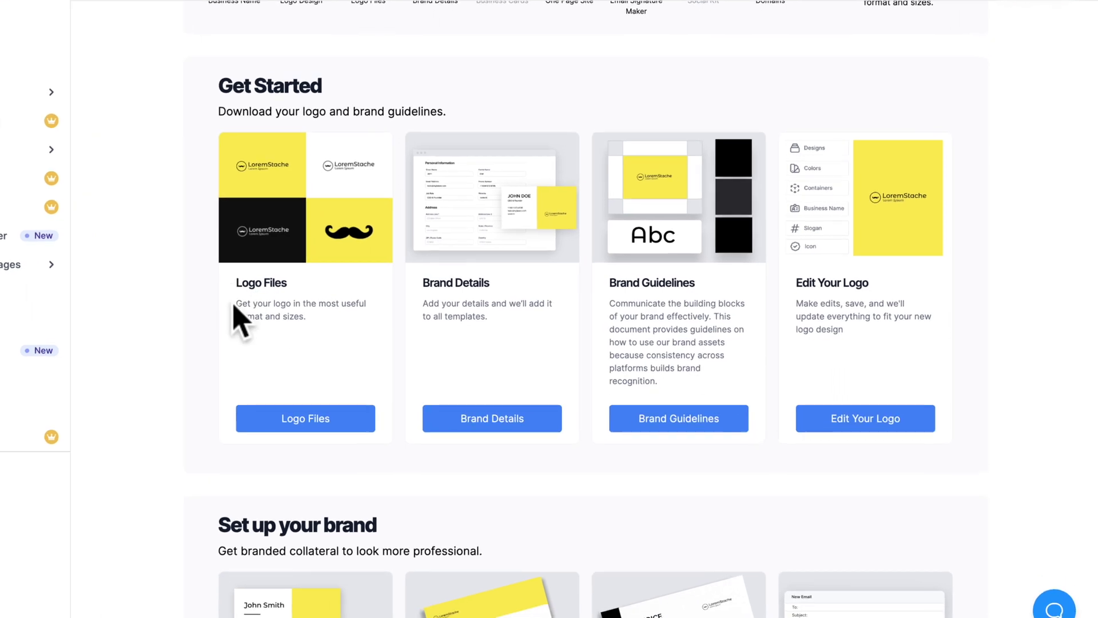
click(287, 419)
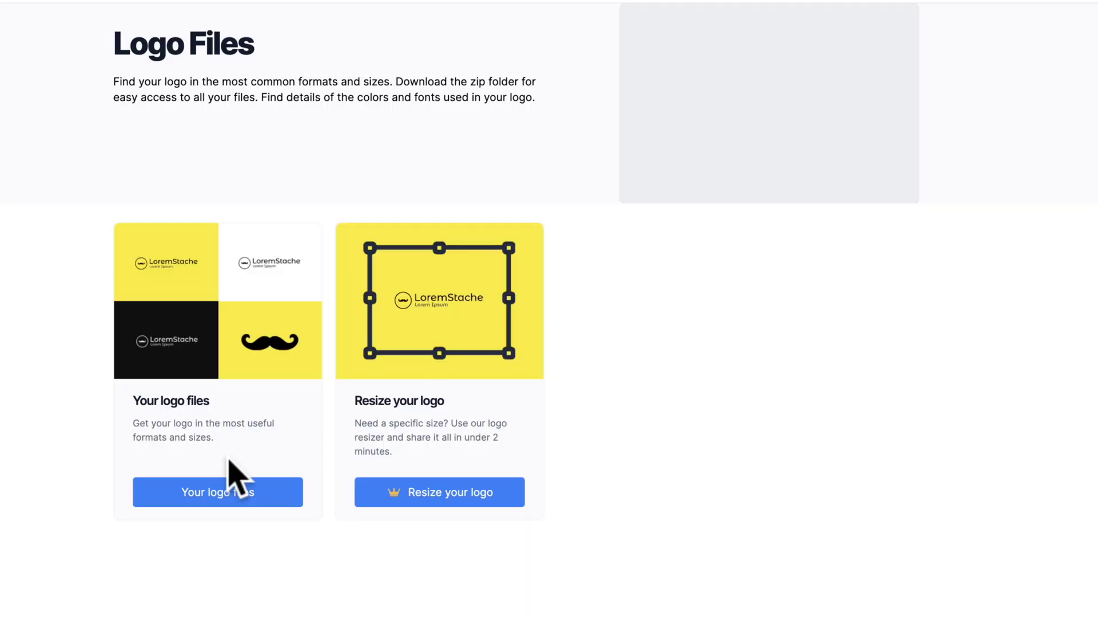
click(229, 486)
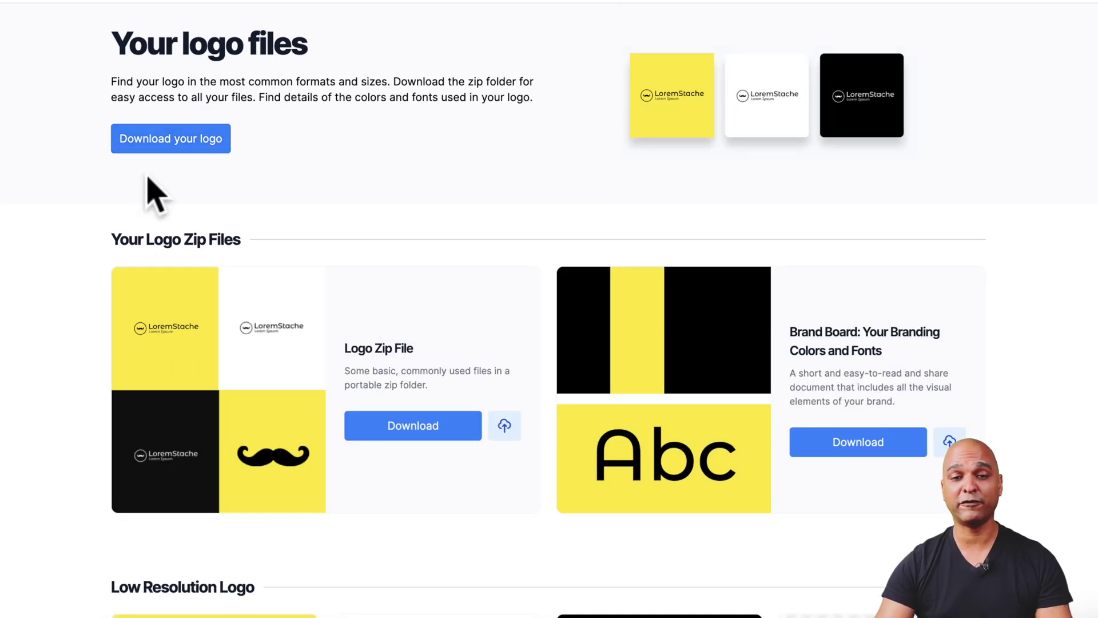
scroll(140, 198, down, 3)
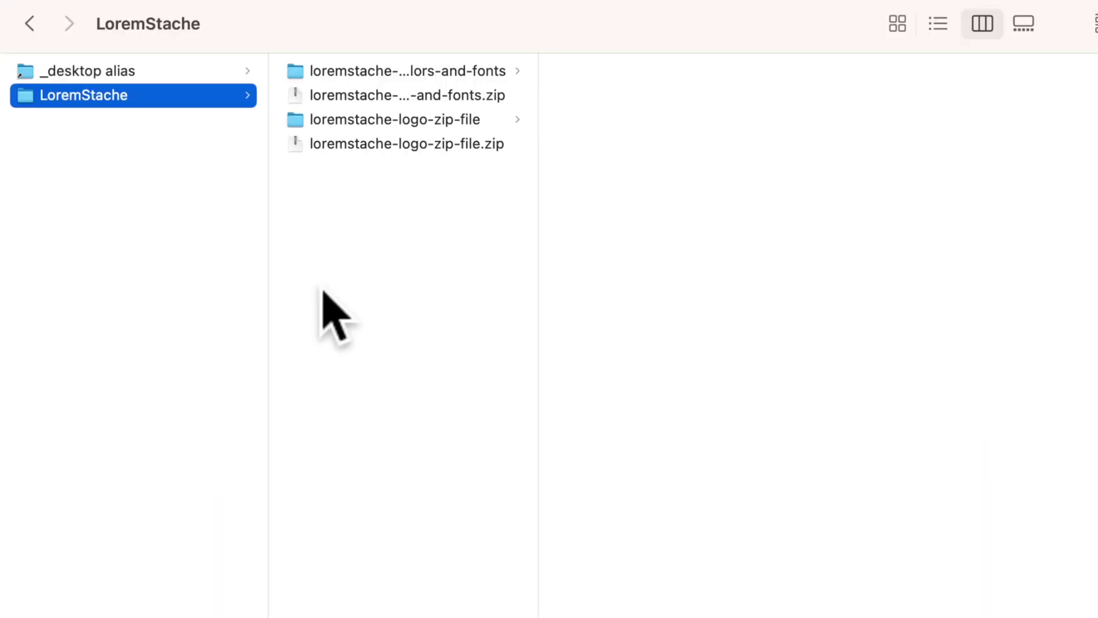
Open the unzipped loremstache-logo-zip-file folder and browse its eps, pdf and png folders
click(301, 147)
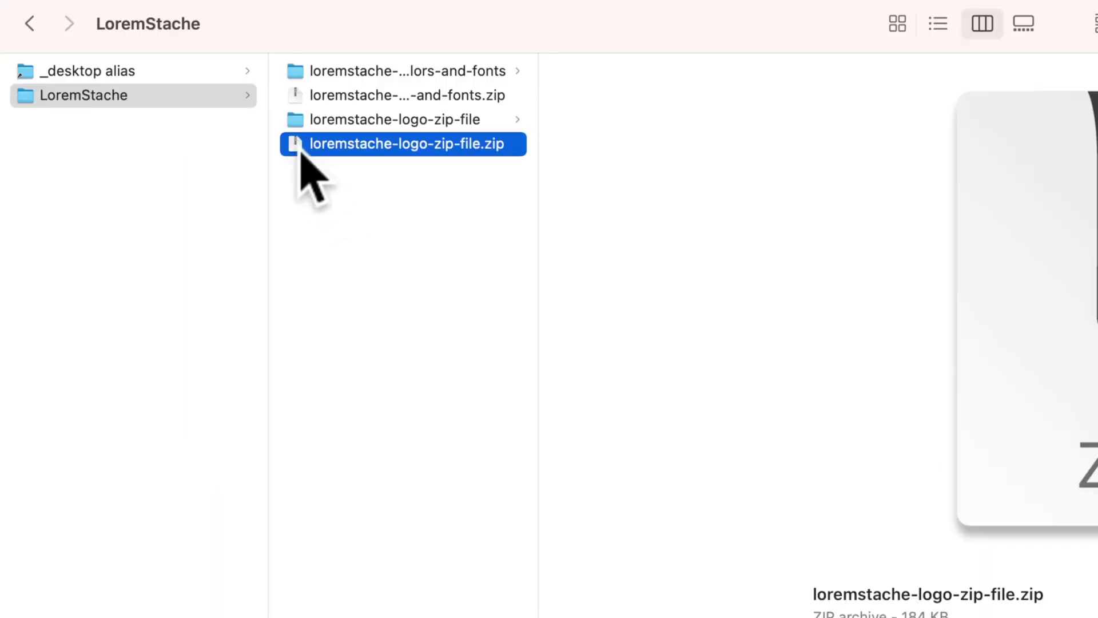
click(323, 119)
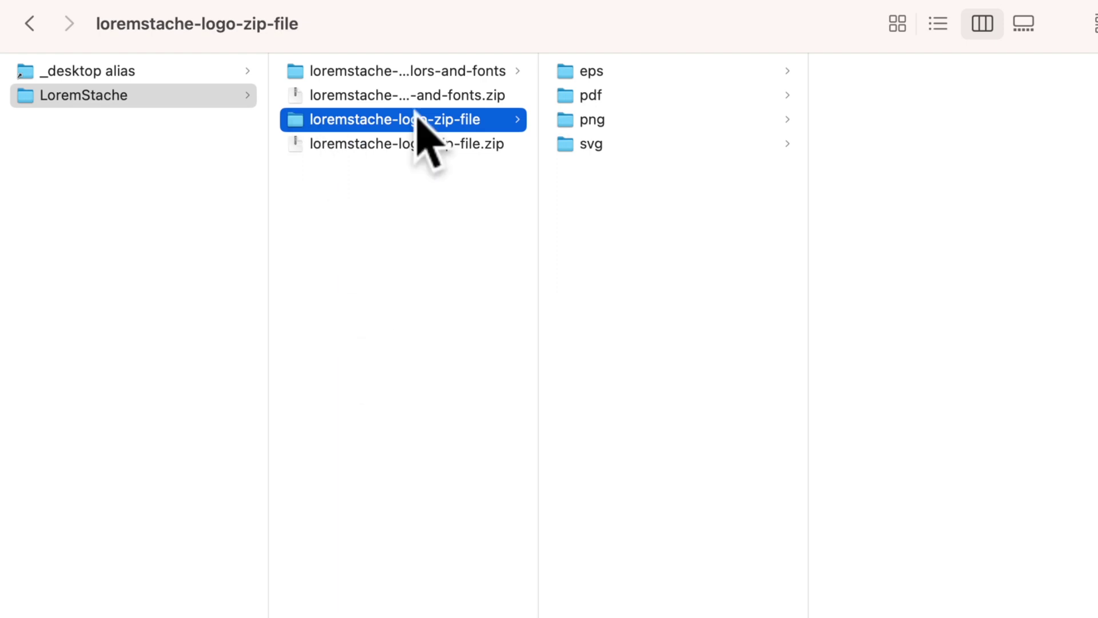
click(565, 70)
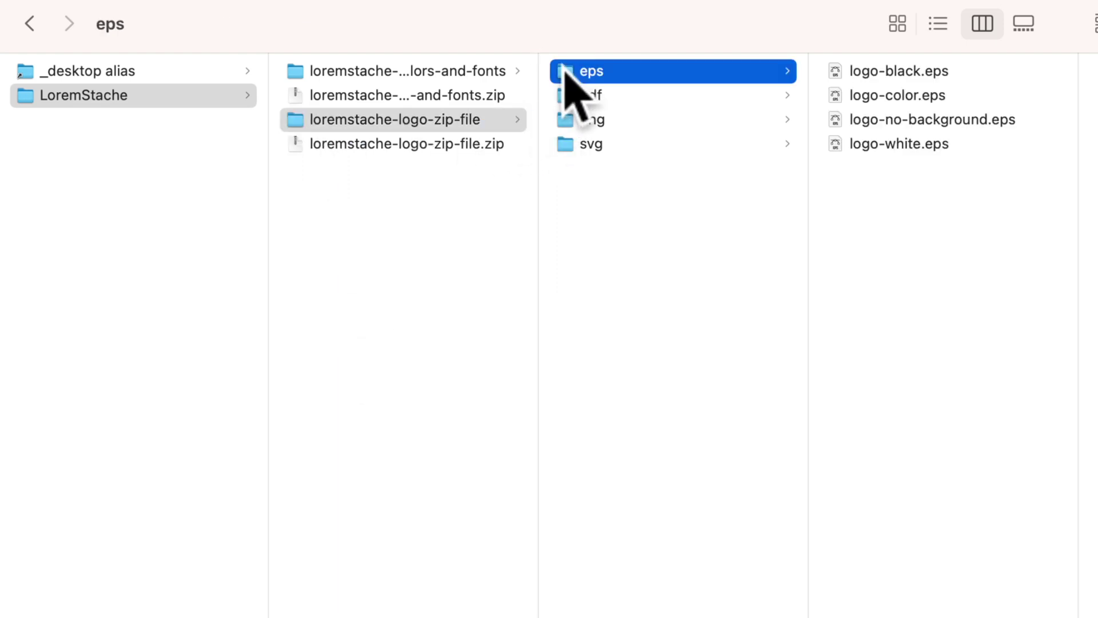
click(566, 95)
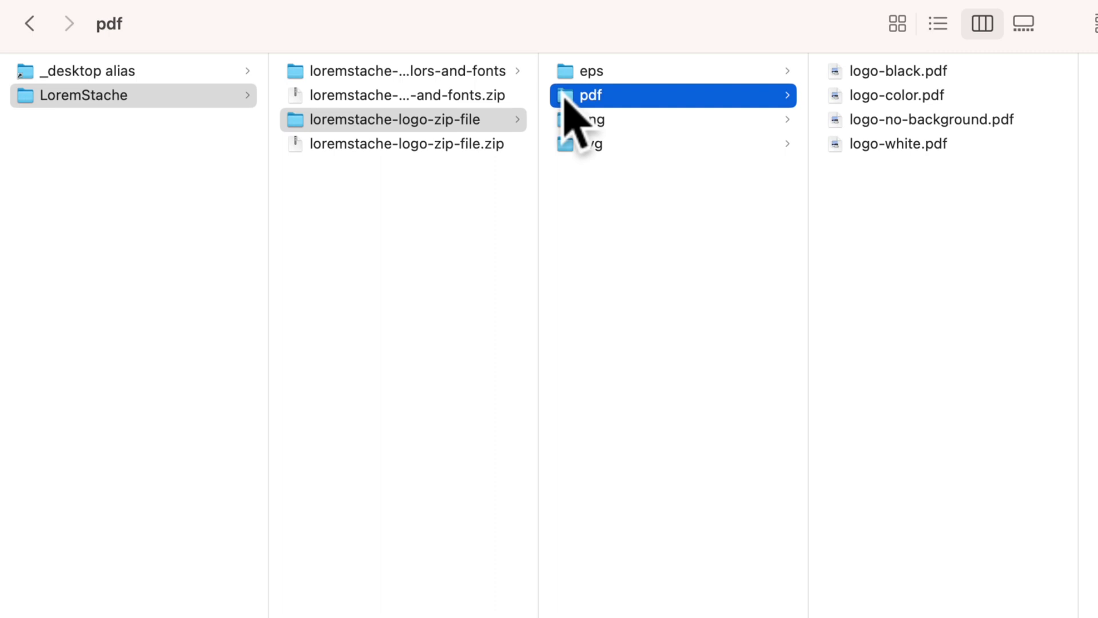
click(568, 122)
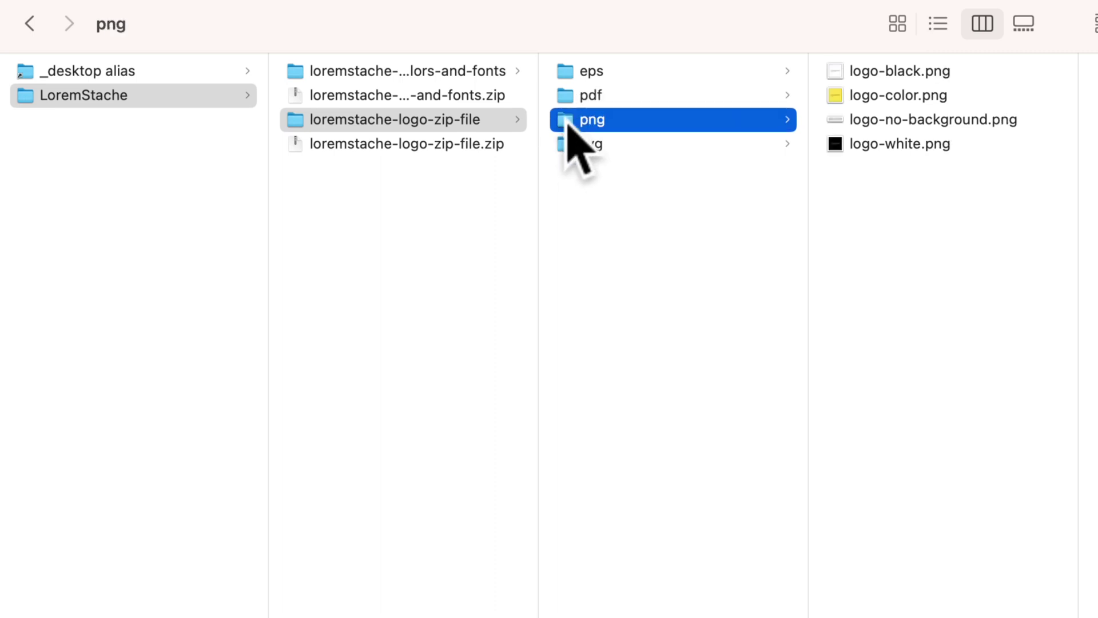
Quick Look the black, colour, transparent and white PNG logos, then check the svg and pdf folders
click(841, 78)
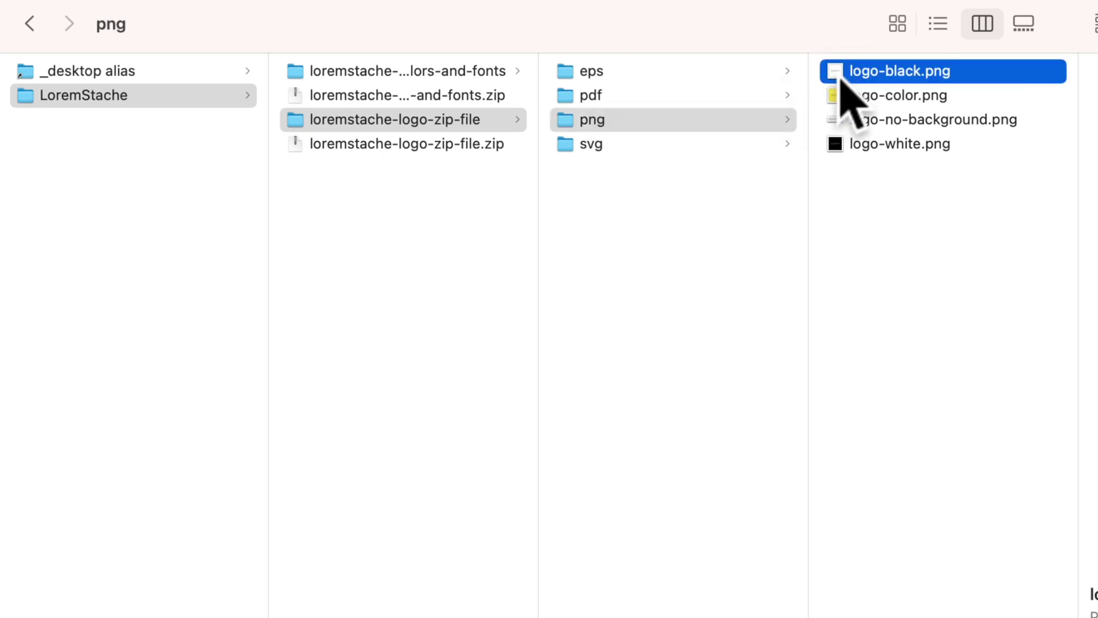
key(space)
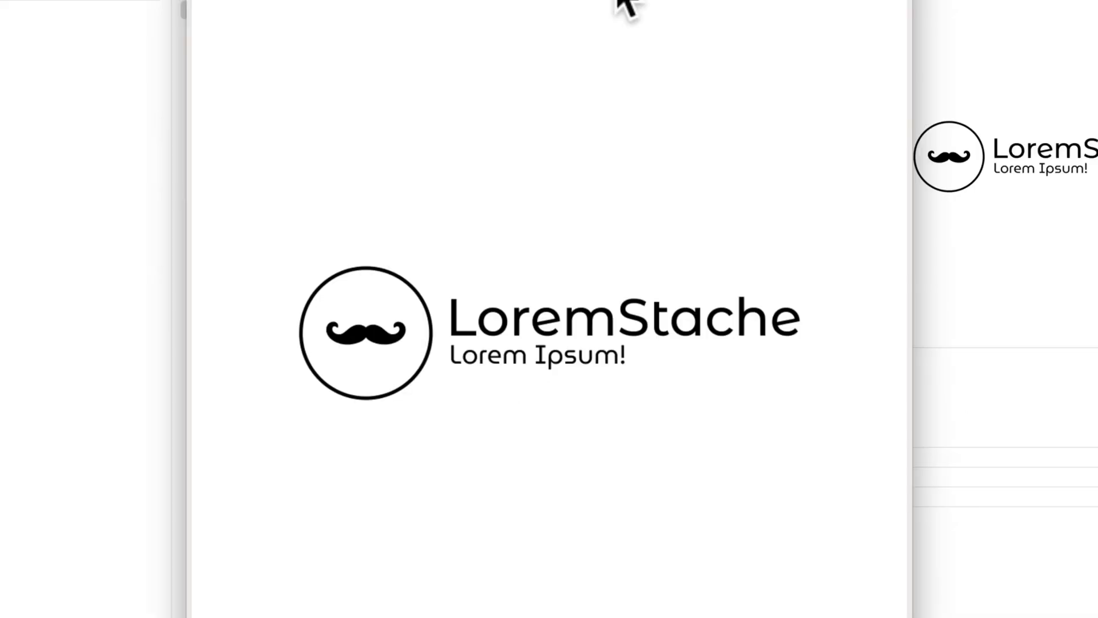
key(Down)
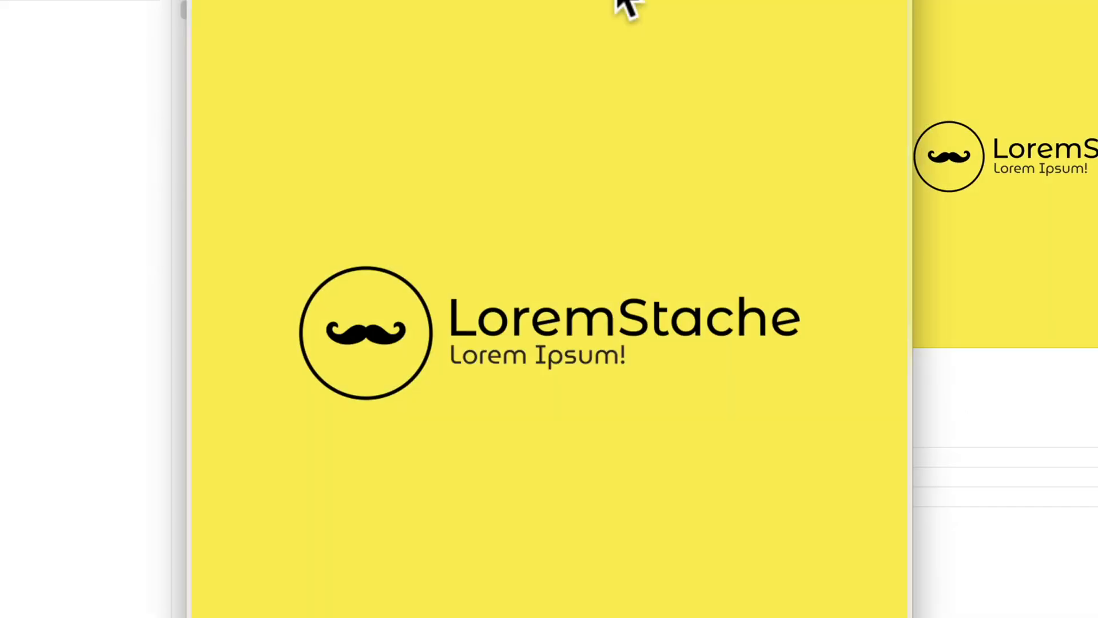
key(Down)
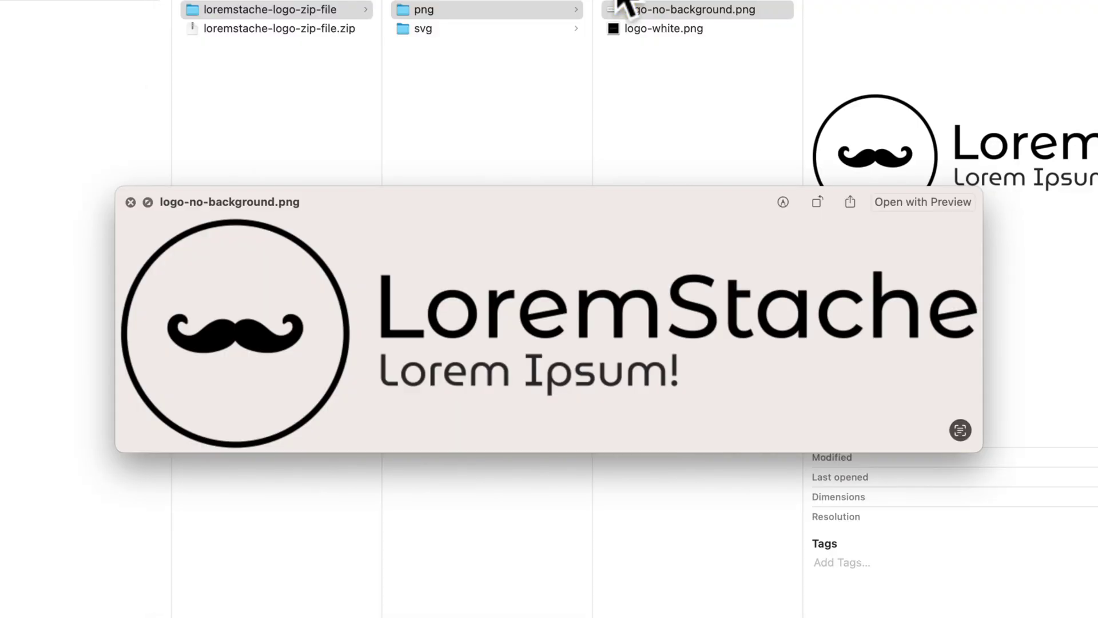
key(Down)
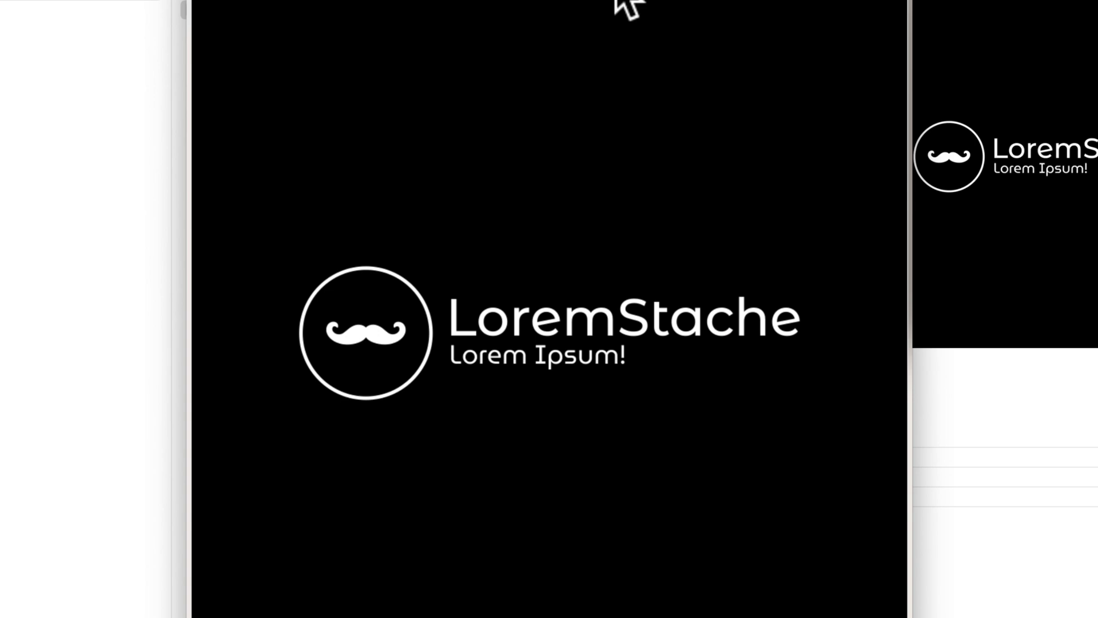
key(space)
key(Down)
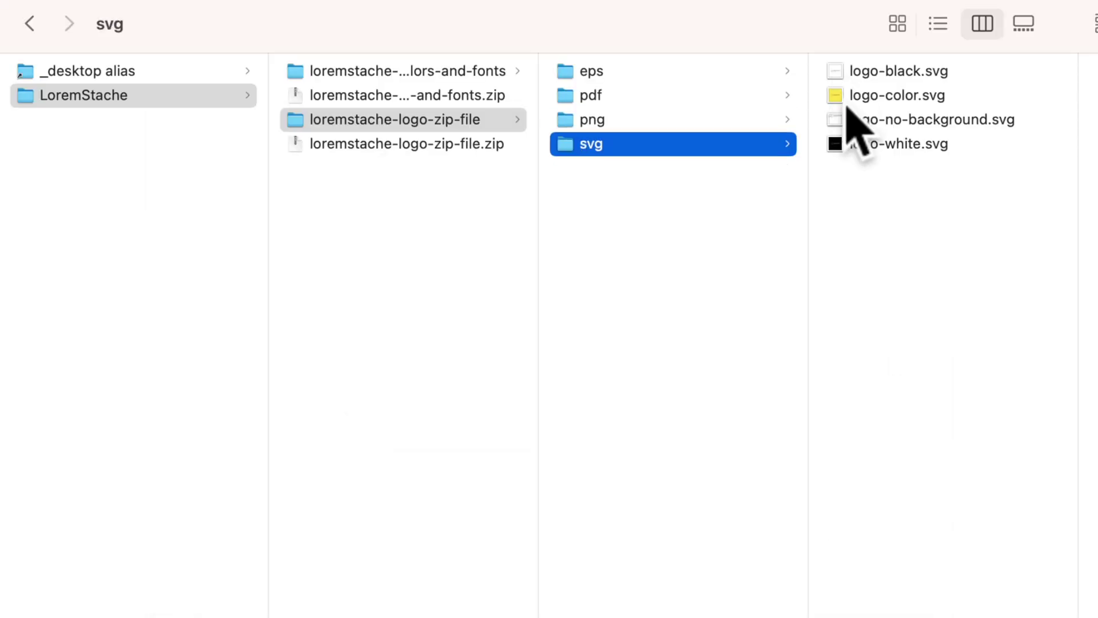
click(678, 93)
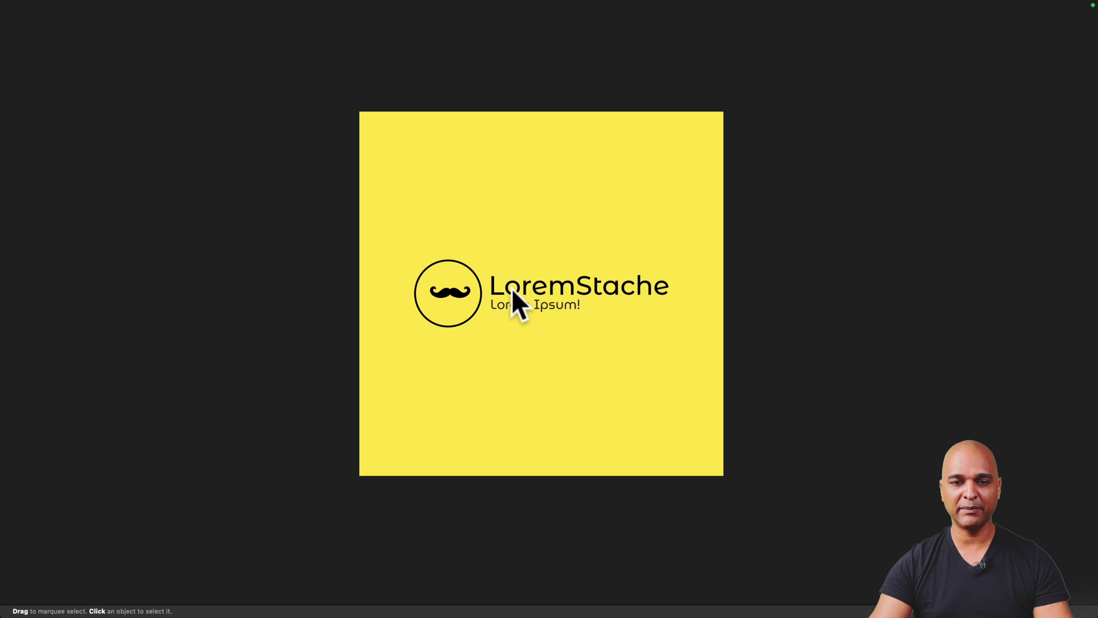
scroll(511, 287, up, 3)
scroll(511, 287, up, 10)
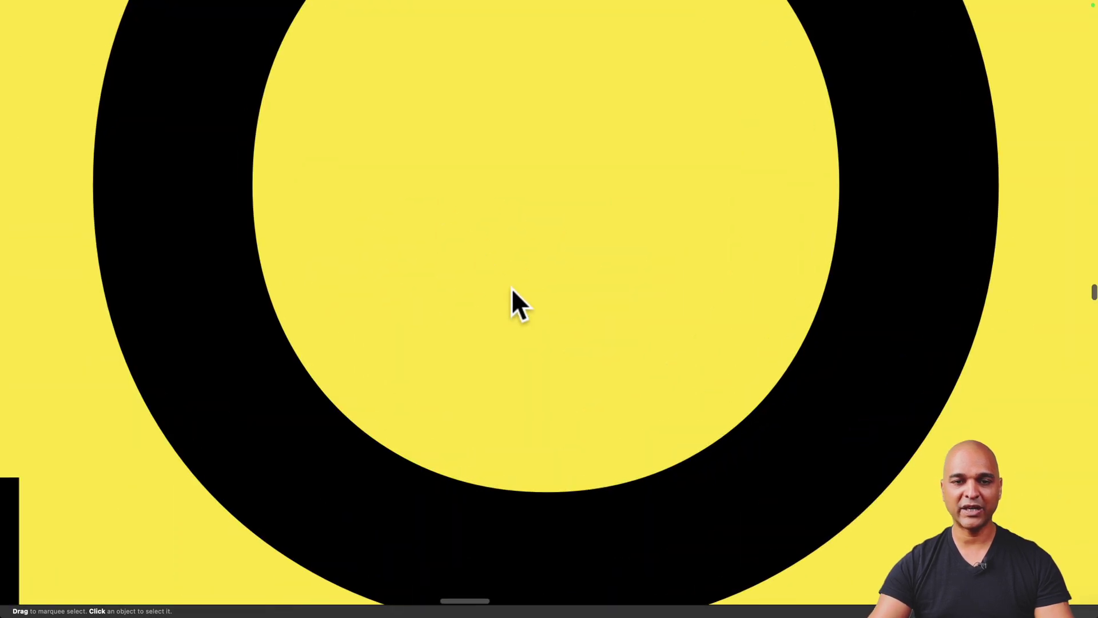
scroll(424, 174, up, 10)
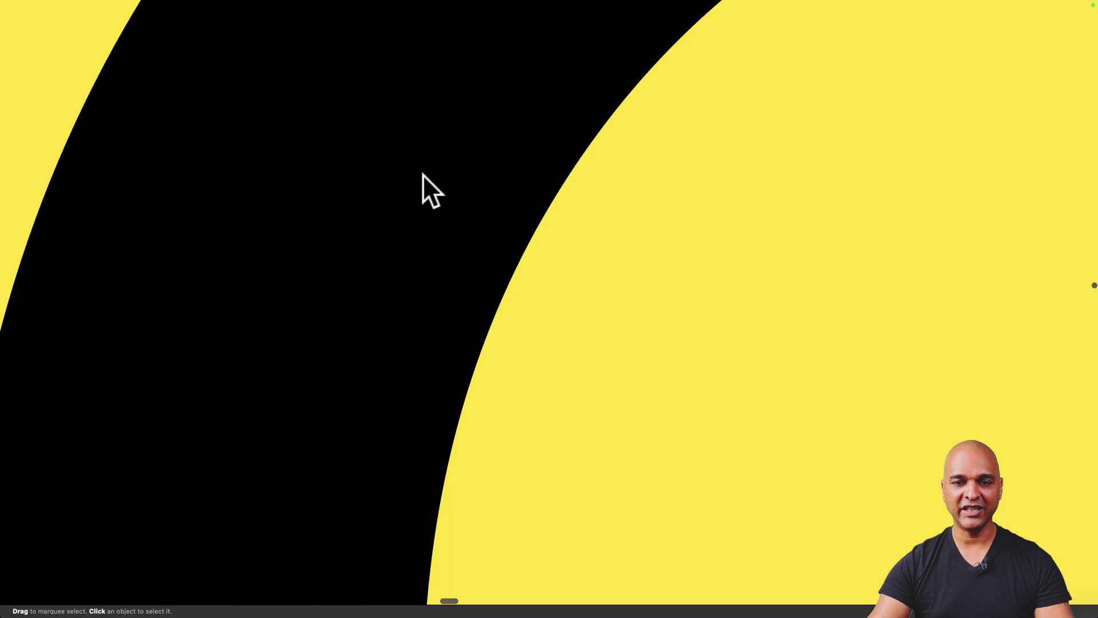
scroll(658, 252, right, 5)
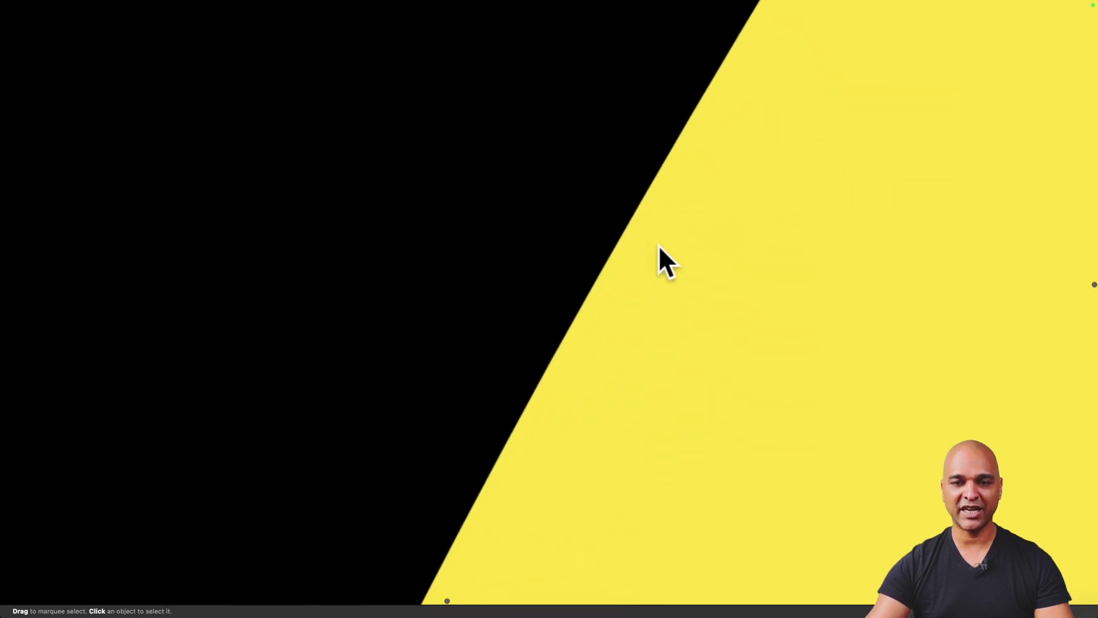
scroll(558, 211, left, 3)
scroll(558, 211, down, 3)
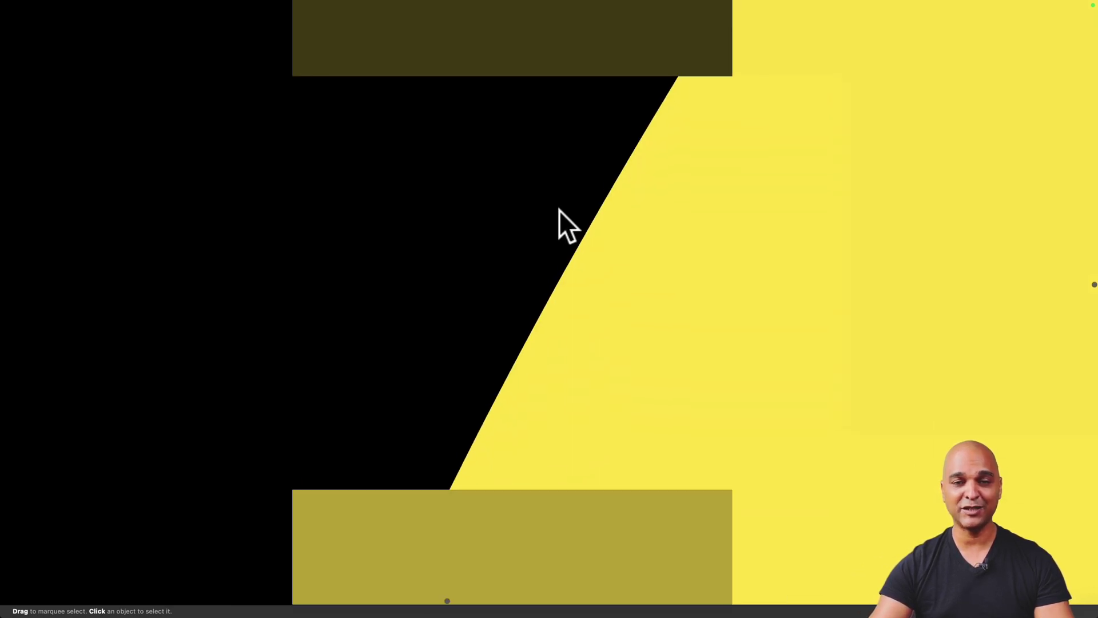
scroll(555, 210, down, 10)
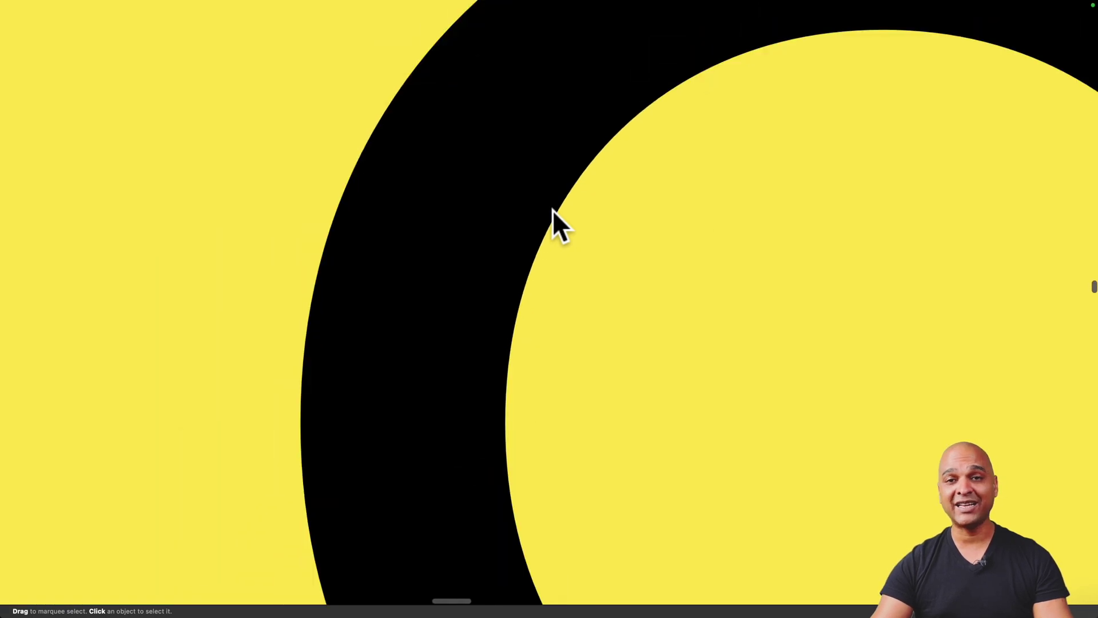
scroll(553, 211, down, 10)
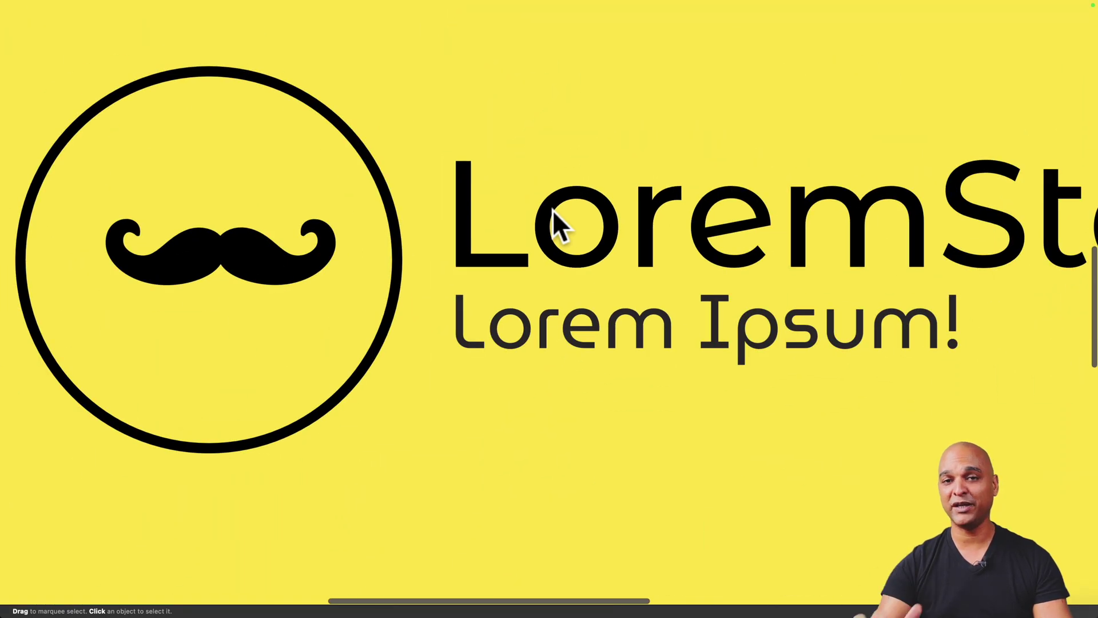
scroll(553, 210, down, 10)
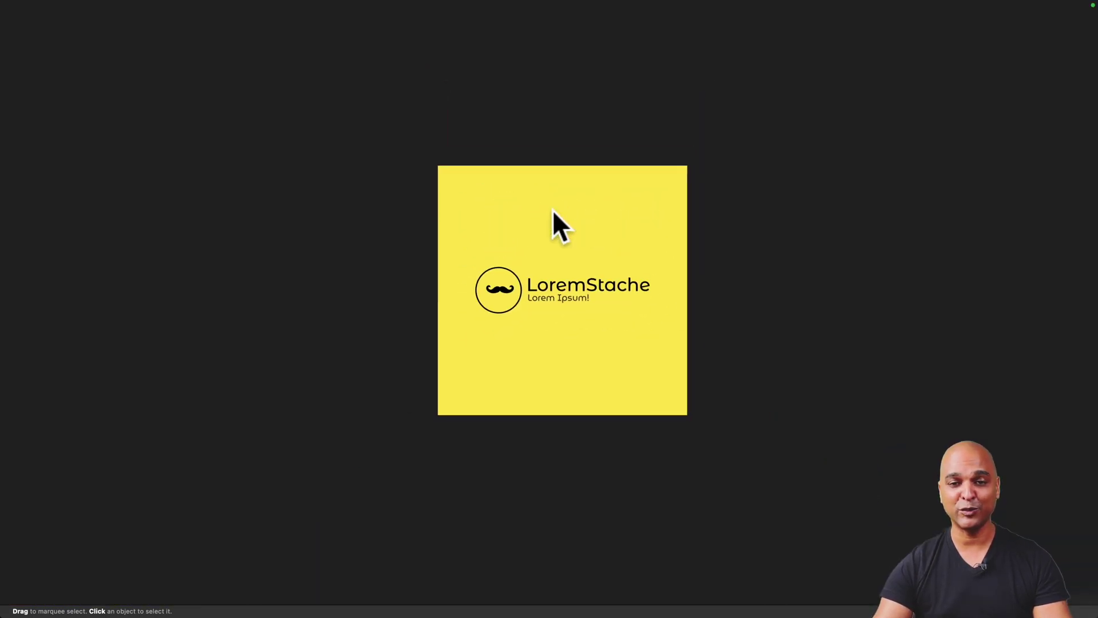
scroll(359, 259, up, 3)
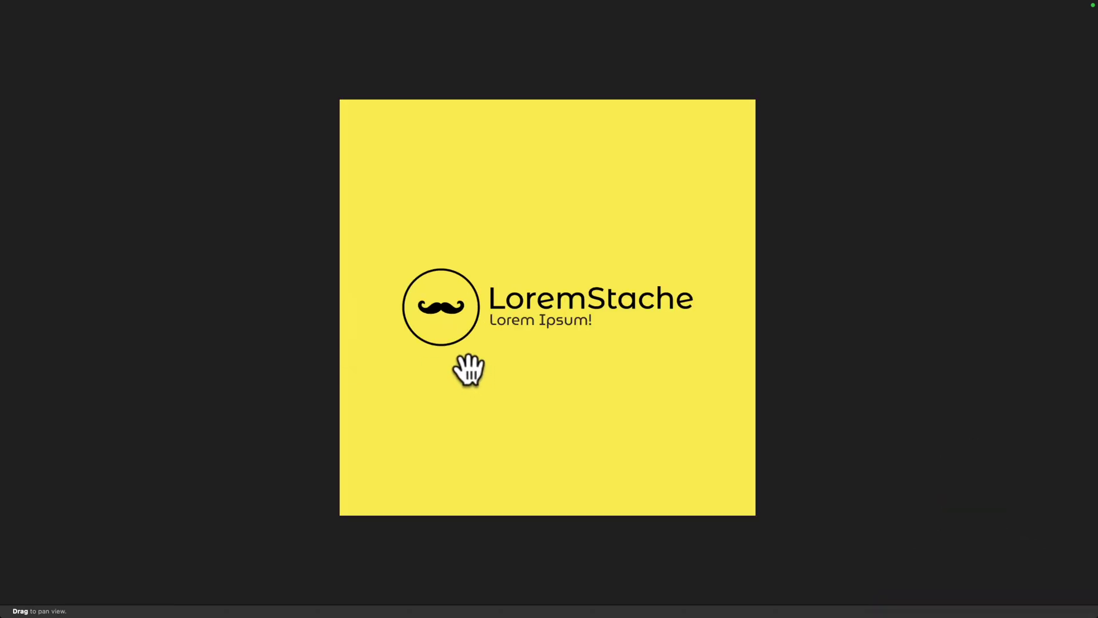
Zoom into the raster logo until pixels show, then zoom back out
scroll(514, 298, up, 10)
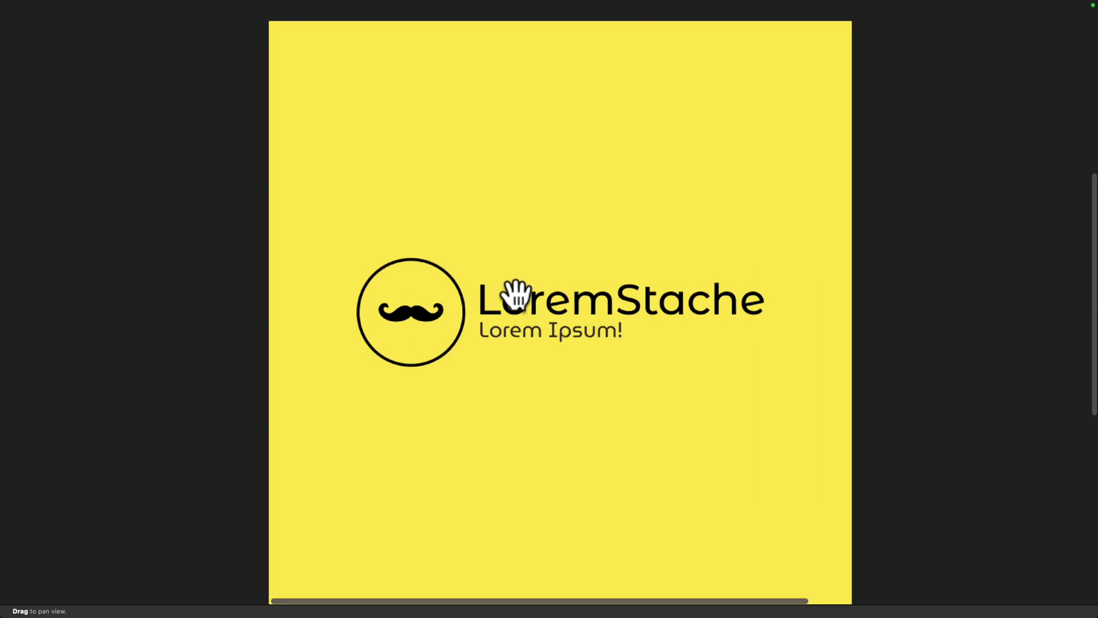
scroll(516, 294, up, 10)
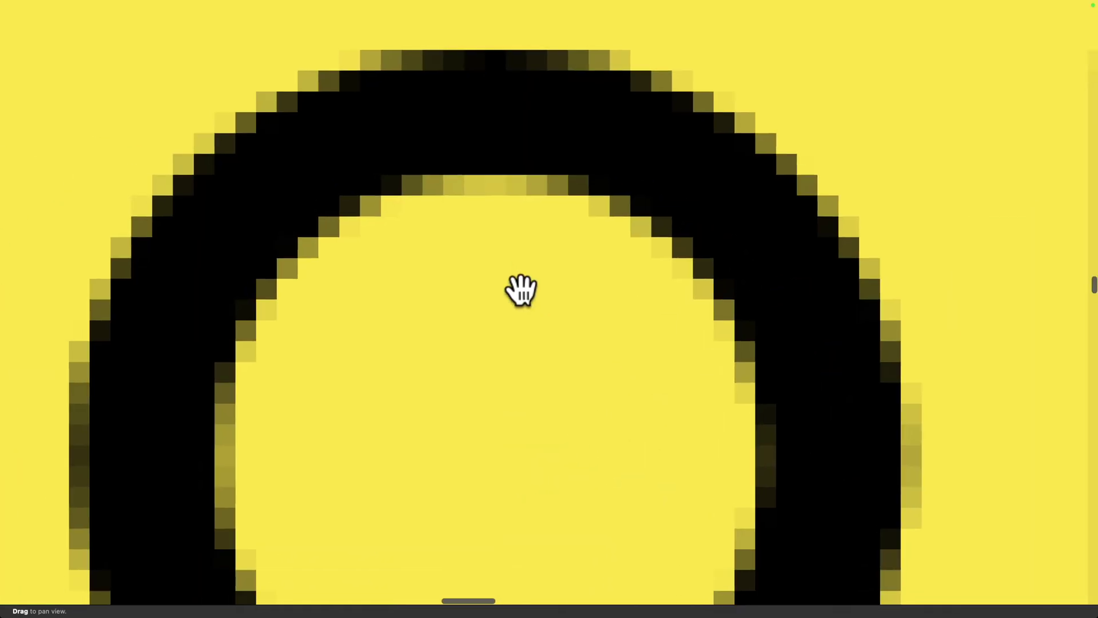
scroll(601, 105, up, 3)
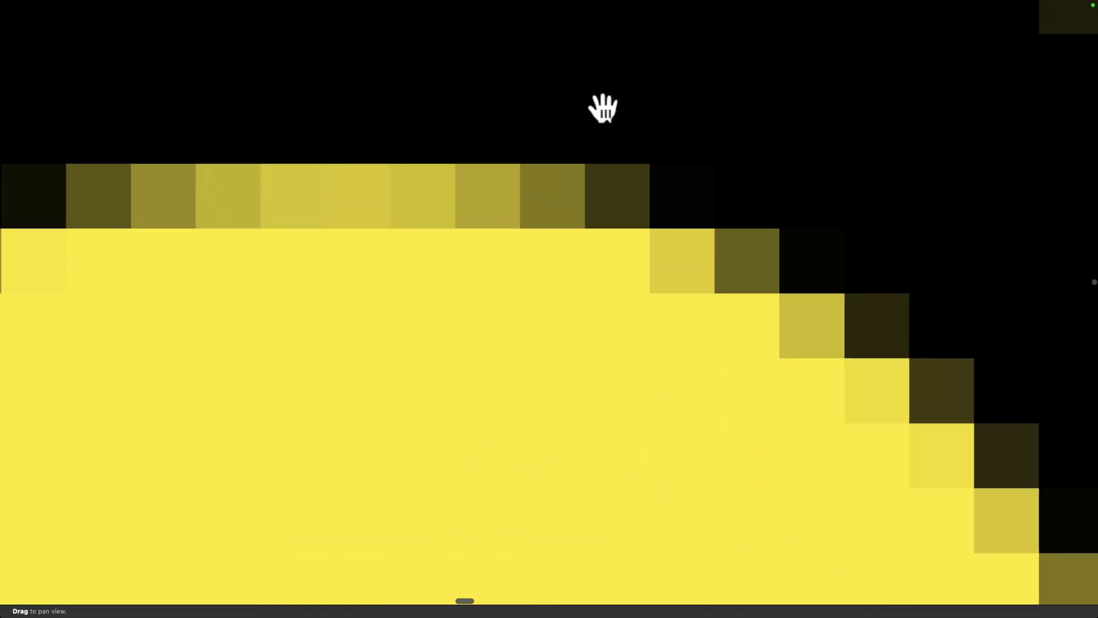
scroll(589, 162, up, 5)
scroll(589, 162, down, 8)
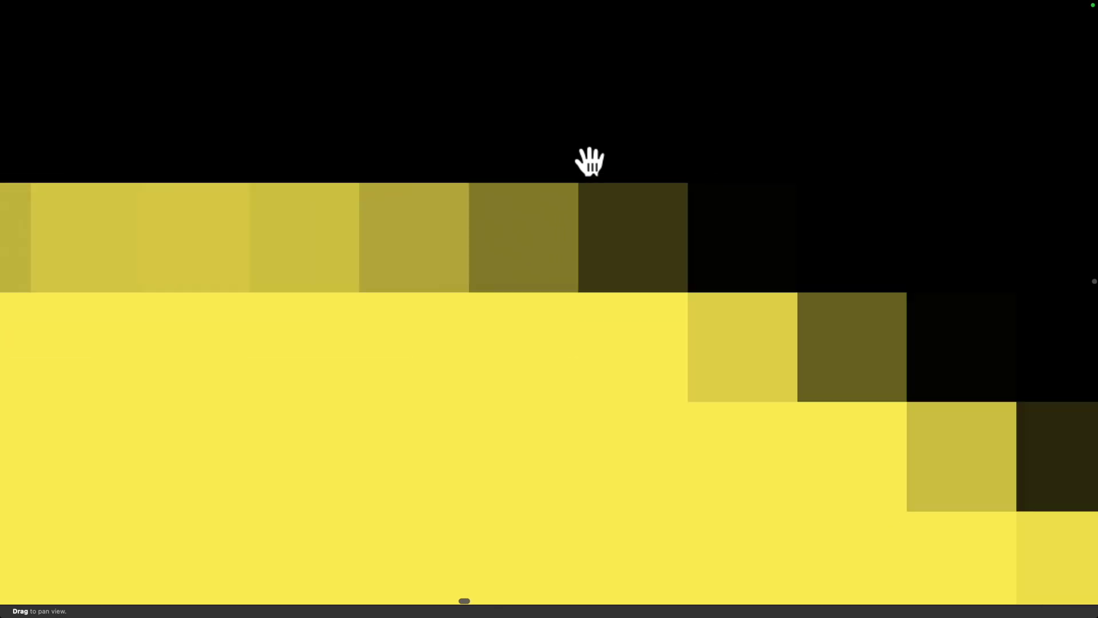
scroll(589, 162, down, 5)
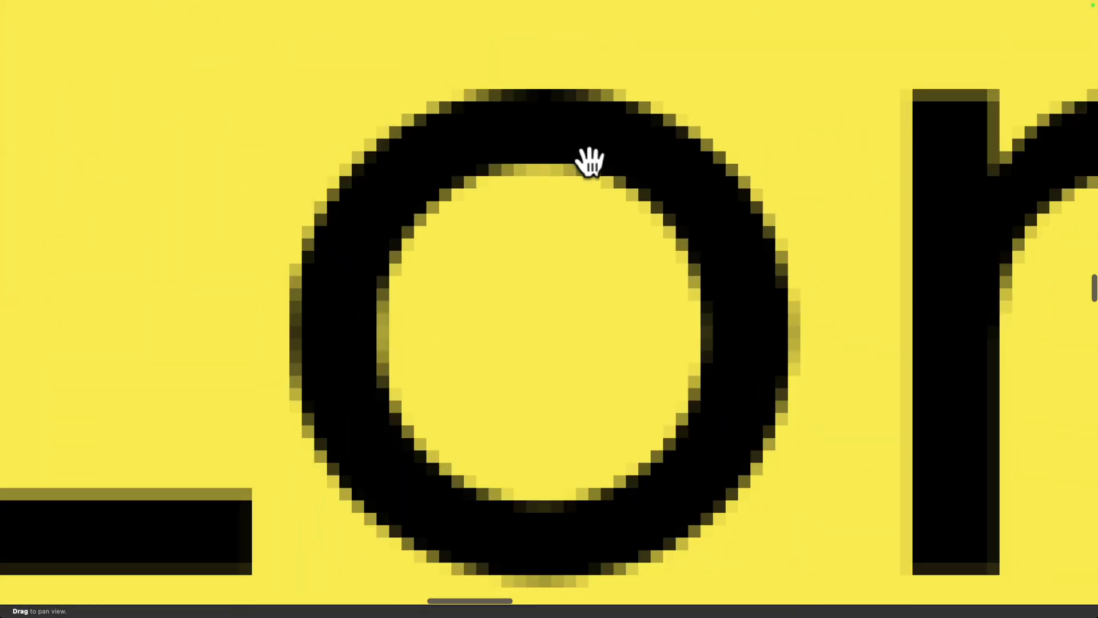
scroll(589, 162, down, 2)
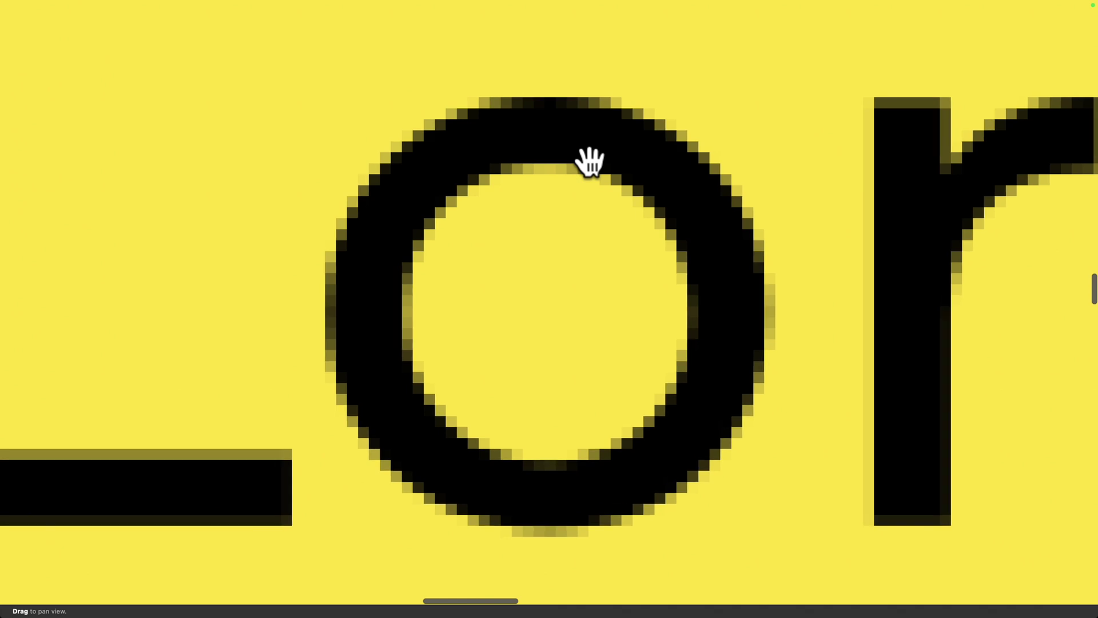
scroll(589, 162, down, 4)
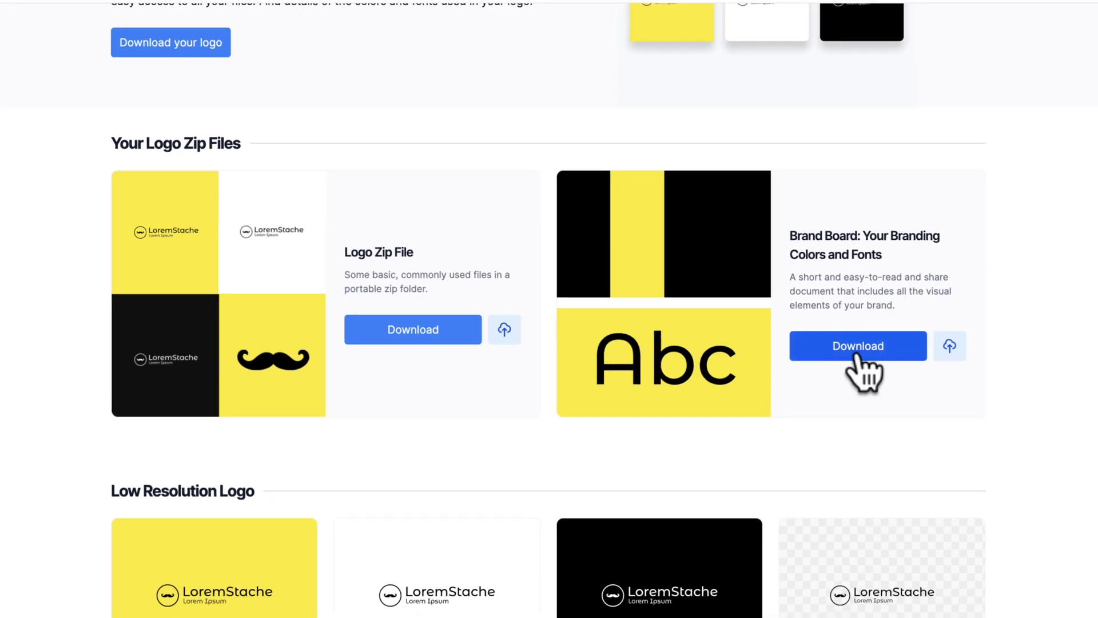
Download the Brand Board and open its extracted folder in Finder
click(835, 350)
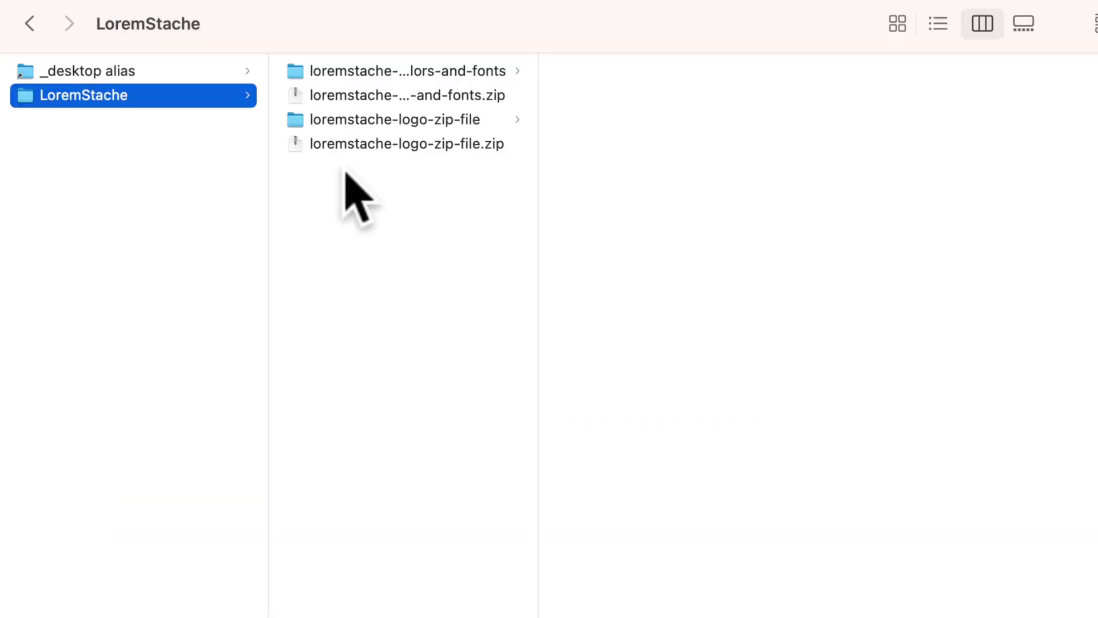
click(312, 95)
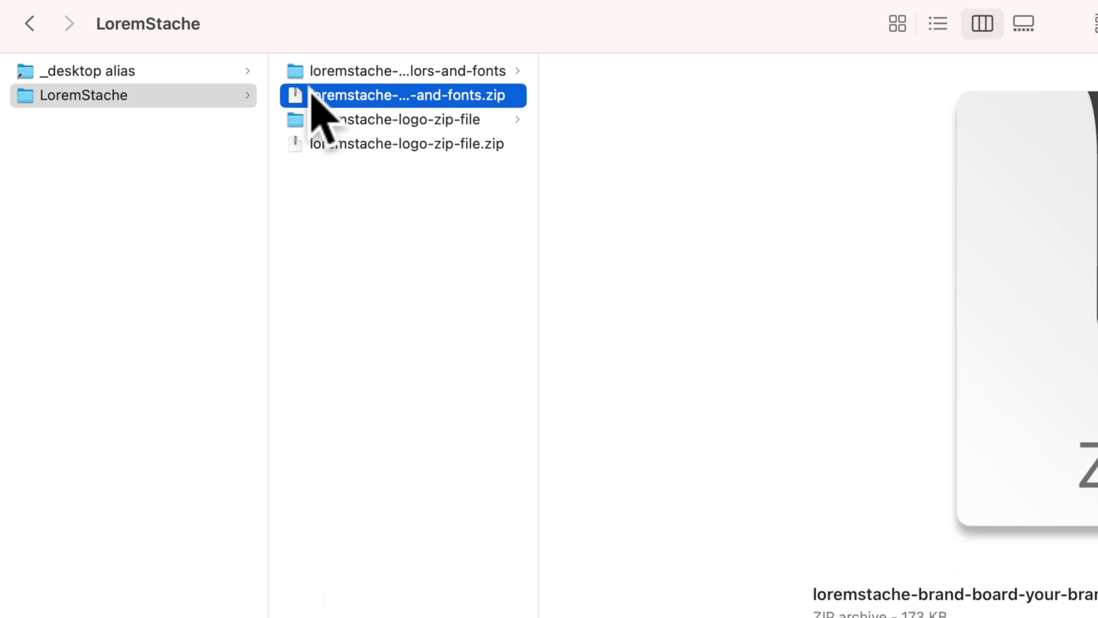
click(309, 71)
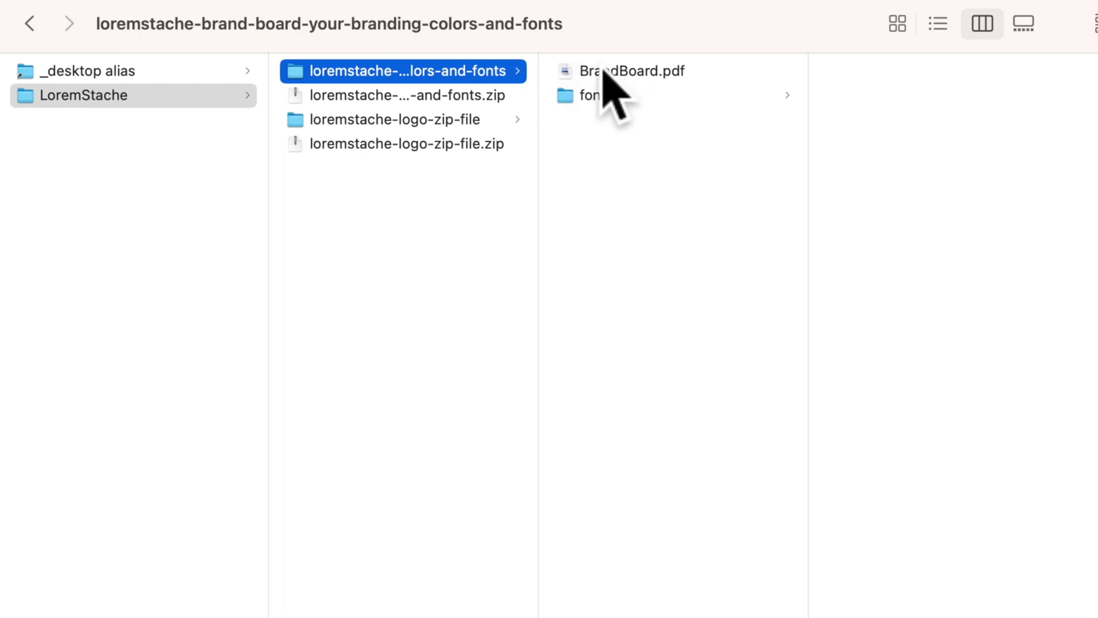
Browse the Montserrat and MuseoModerno font files, then select BrandBoard.pdf
click(569, 97)
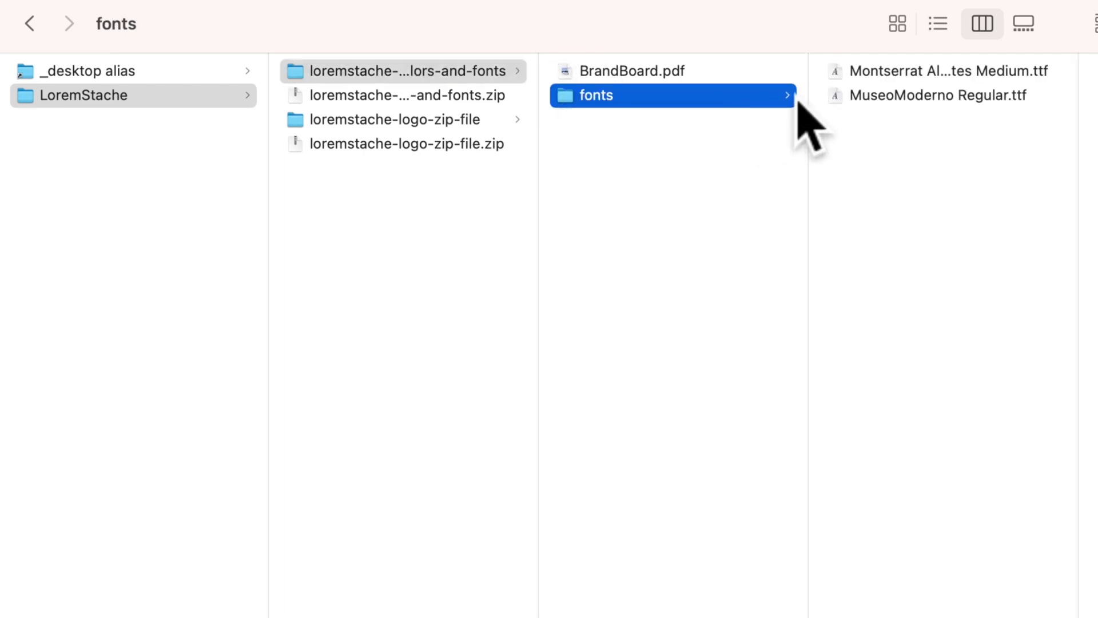
click(847, 73)
click(838, 96)
click(838, 73)
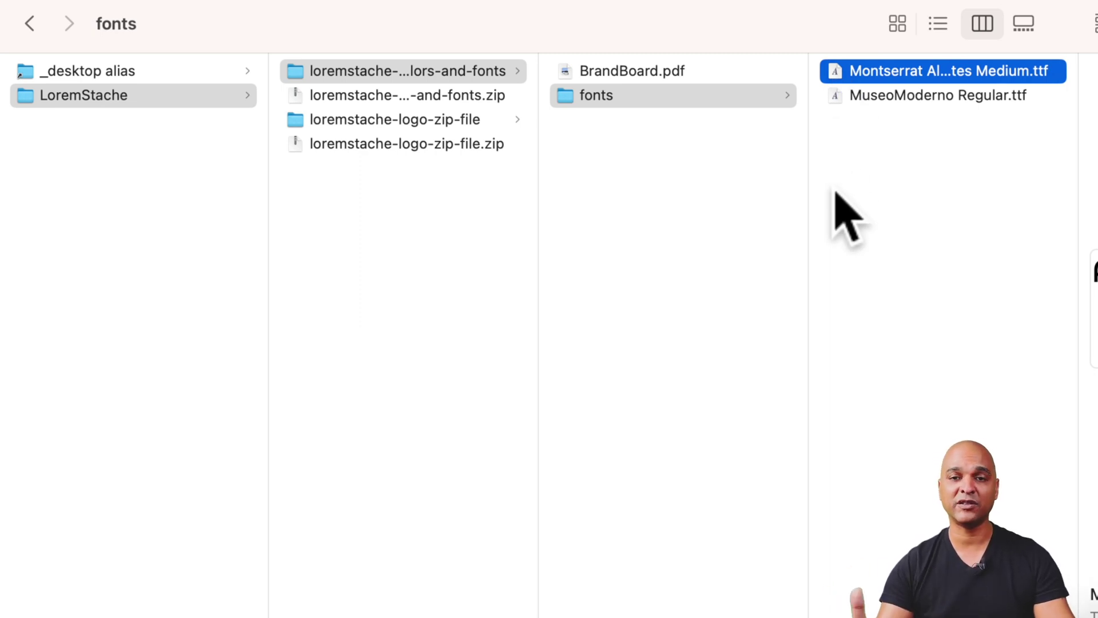
click(572, 71)
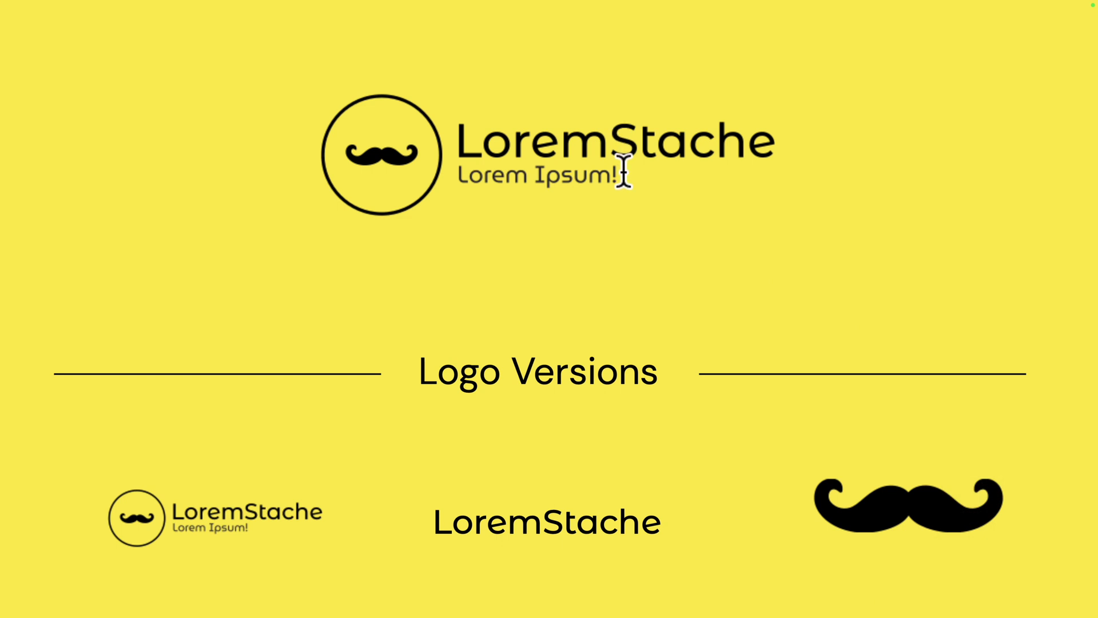
Scroll through BrandBoard.pdf's logo versions down to the Colours section
scroll(627, 213, down, 5)
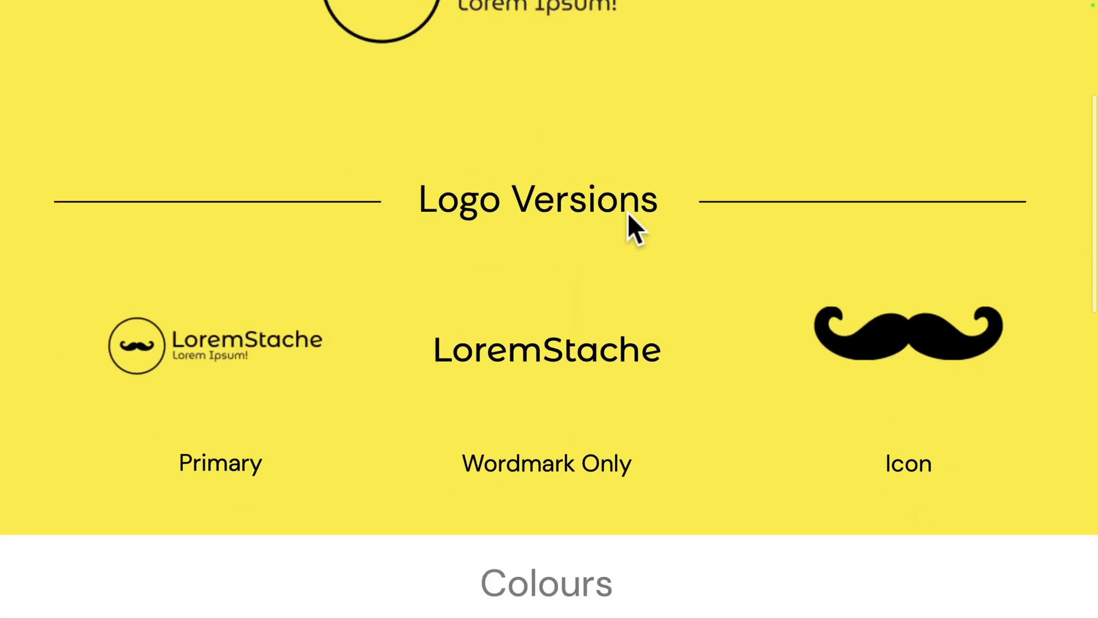
scroll(528, 246, down, 2)
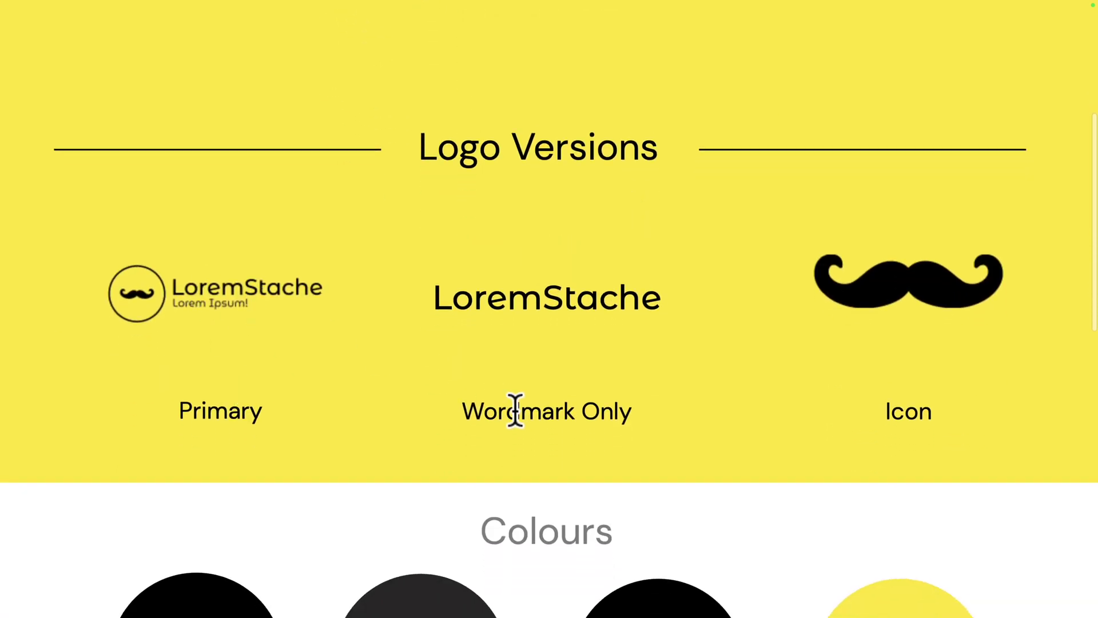
scroll(566, 407, right, 2)
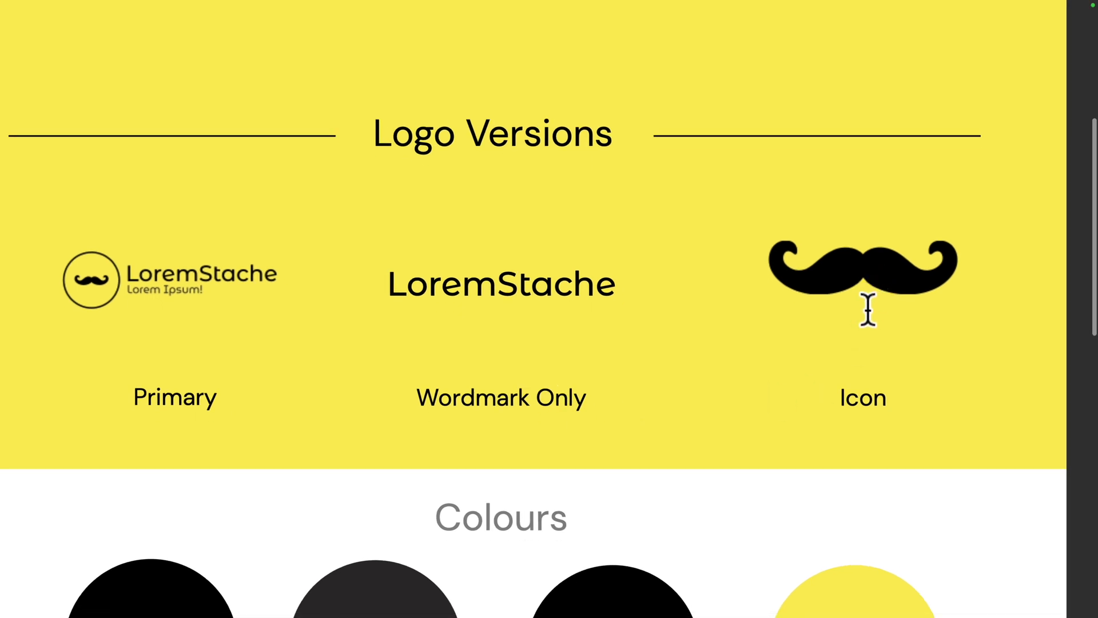
scroll(616, 438, down, 7)
scroll(616, 438, left, 2)
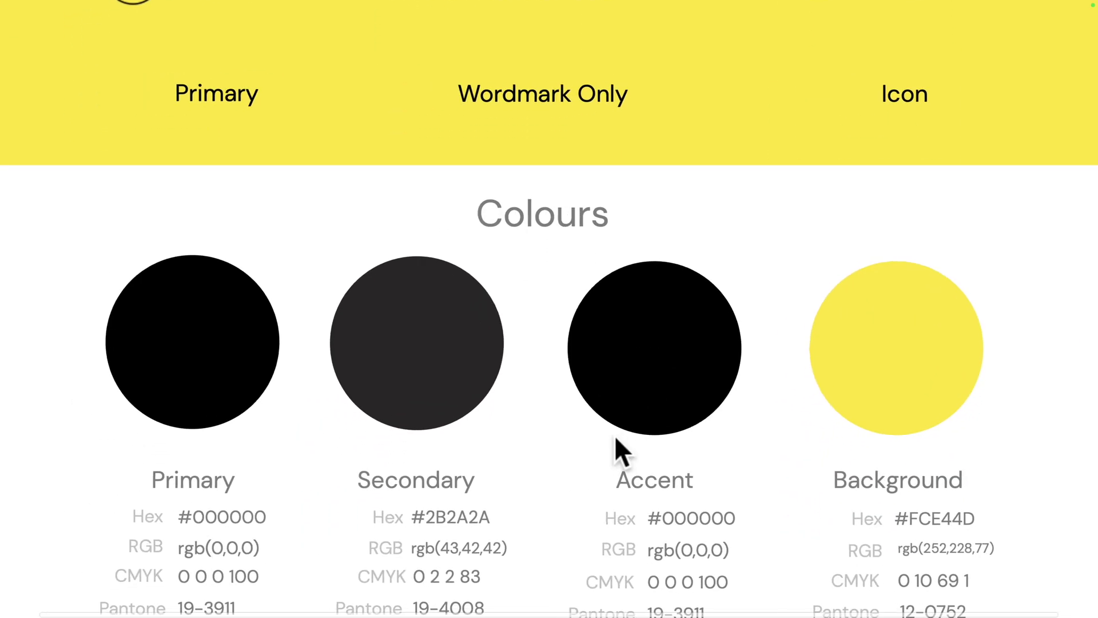
scroll(615, 440, left, 1)
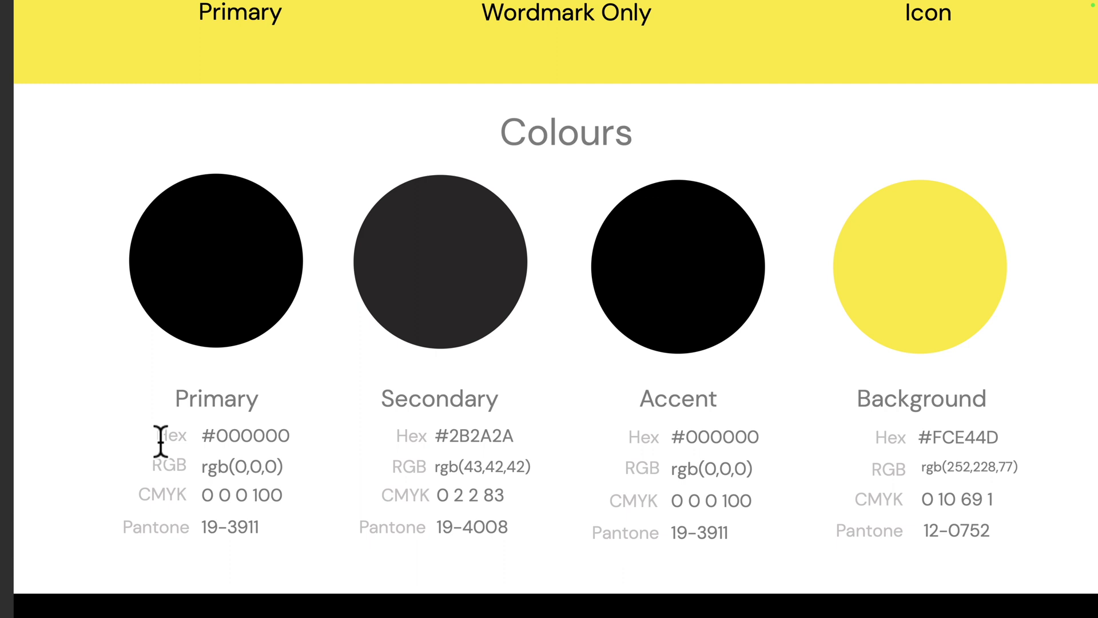
Highlight the Primary colour's Hex, RGB, CMYK and Pantone 19-3911 entries, then clear the selection
drag(157, 436, 193, 443)
double_click(172, 471)
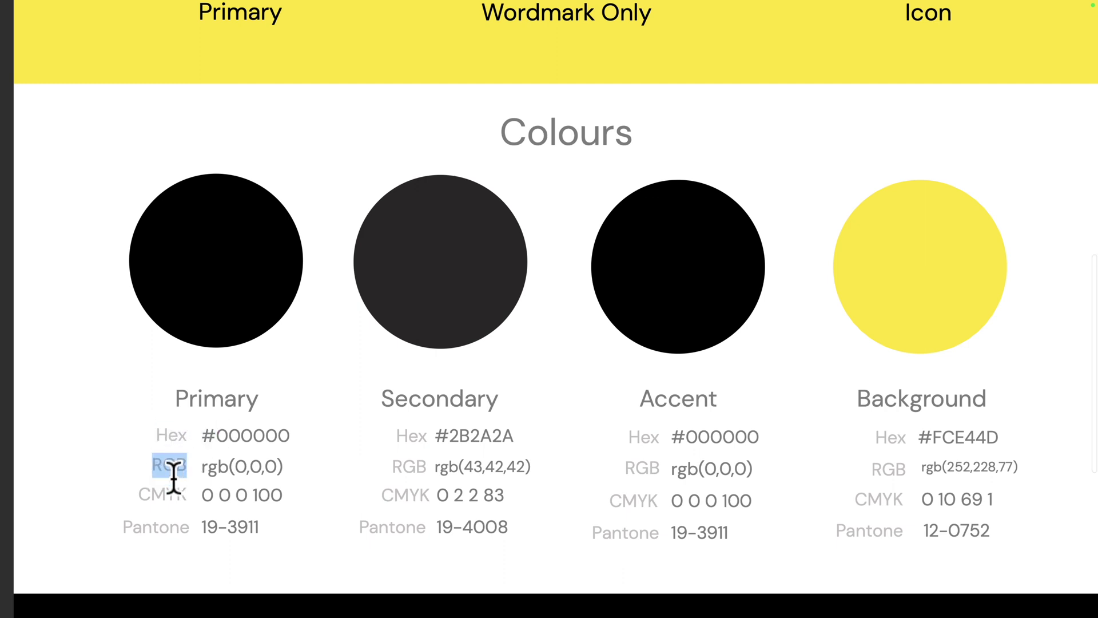
double_click(169, 491)
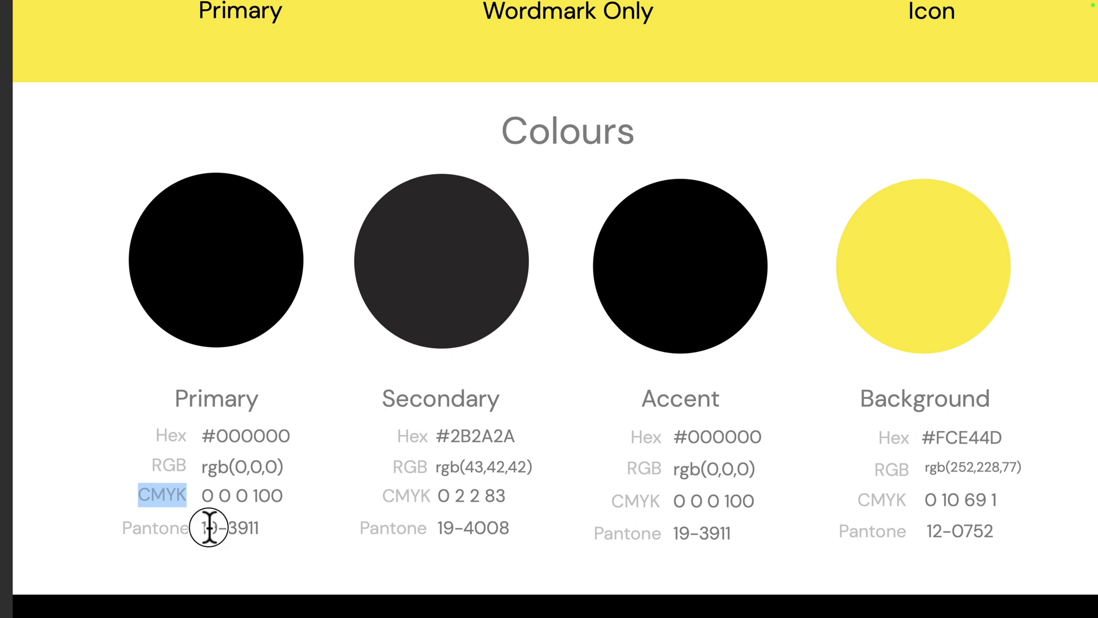
drag(202, 526, 275, 522)
click(267, 541)
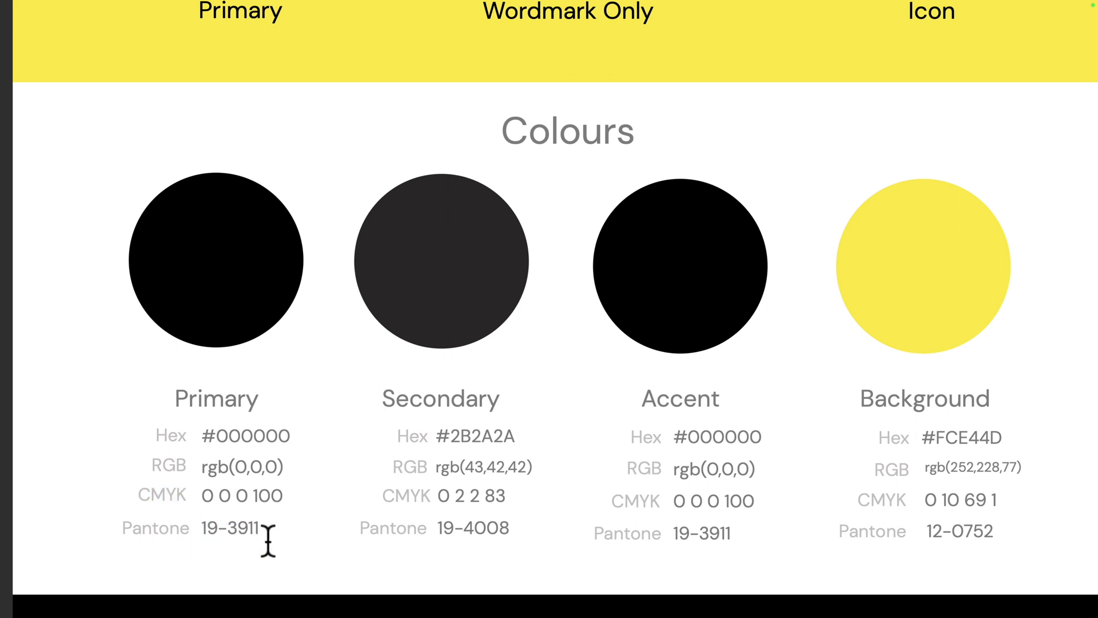
scroll(268, 540, down, 5)
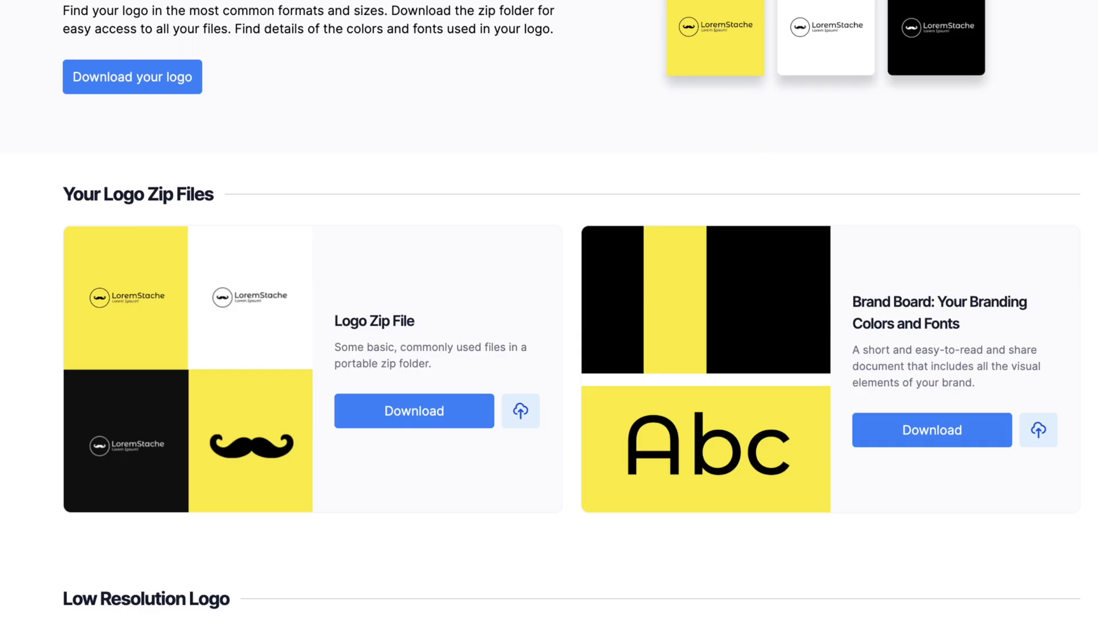
Scroll the Downloads page to the Low Resolution Logo versions
scroll(549, 309, down, 5)
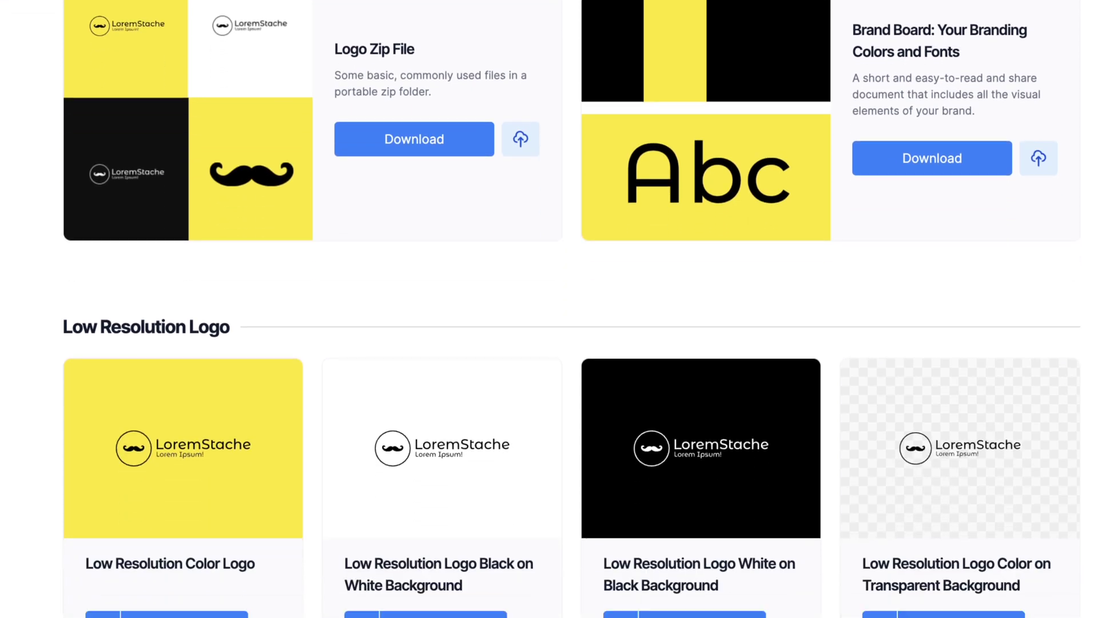
scroll(549, 309, down, 5)
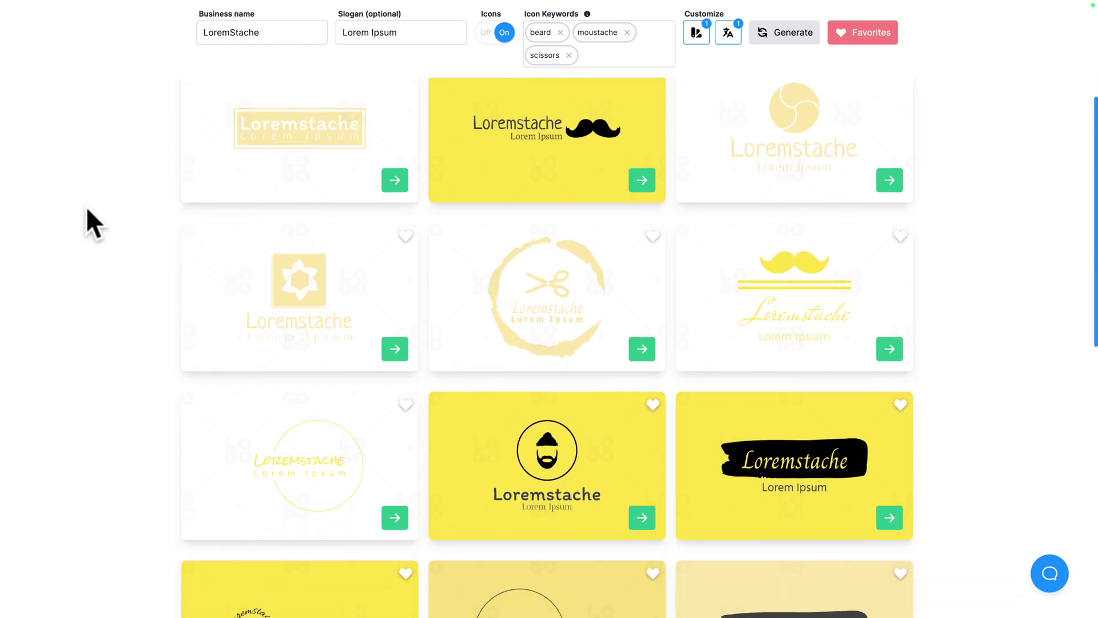
scroll(86, 206, down, 3)
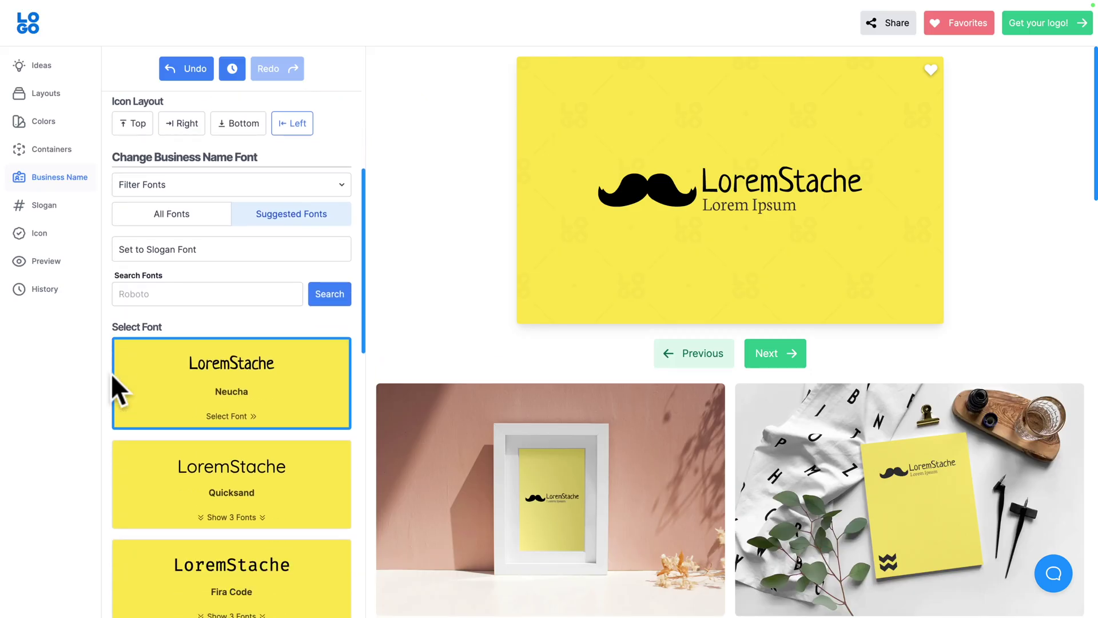
scroll(111, 373, down, 1)
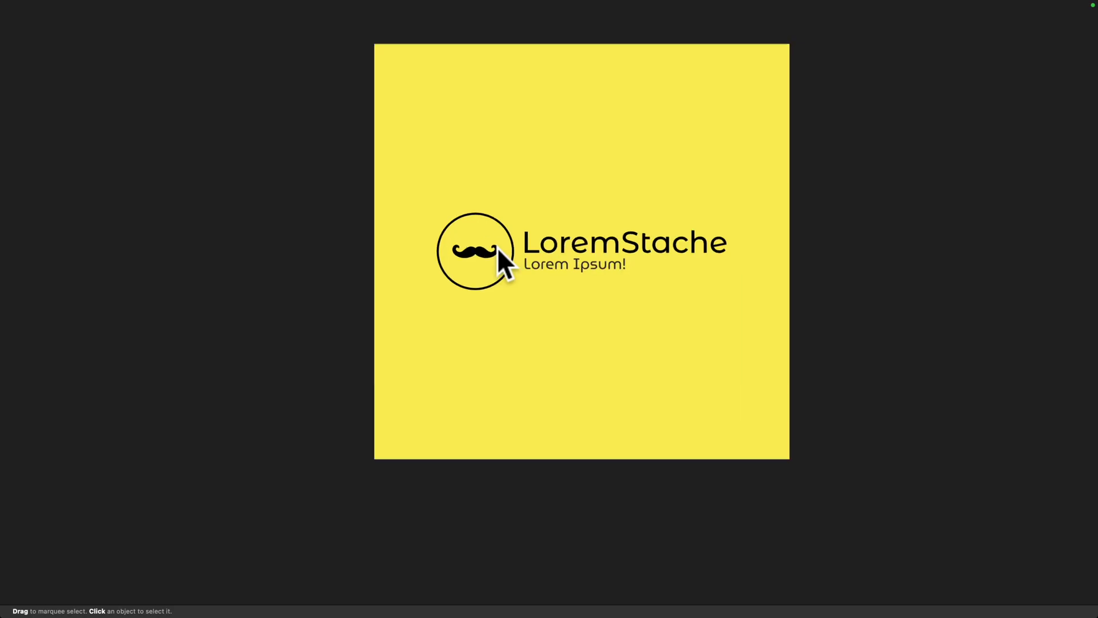
scroll(496, 247, up, 10)
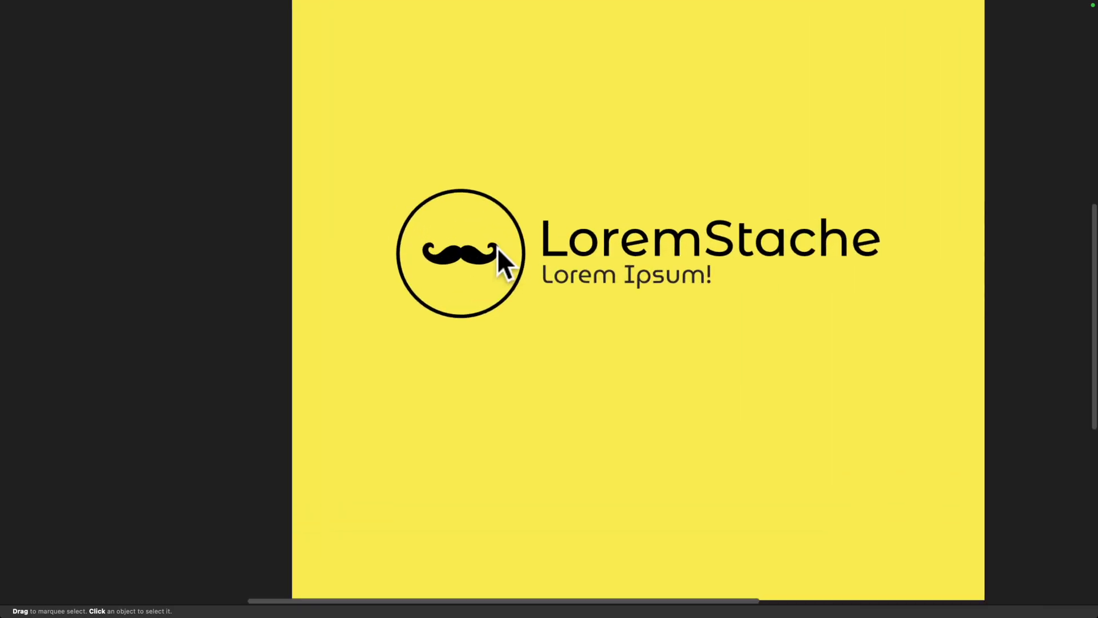
Zoom in on the circled moustache icon's edges in the logo image
scroll(491, 245, up, 3)
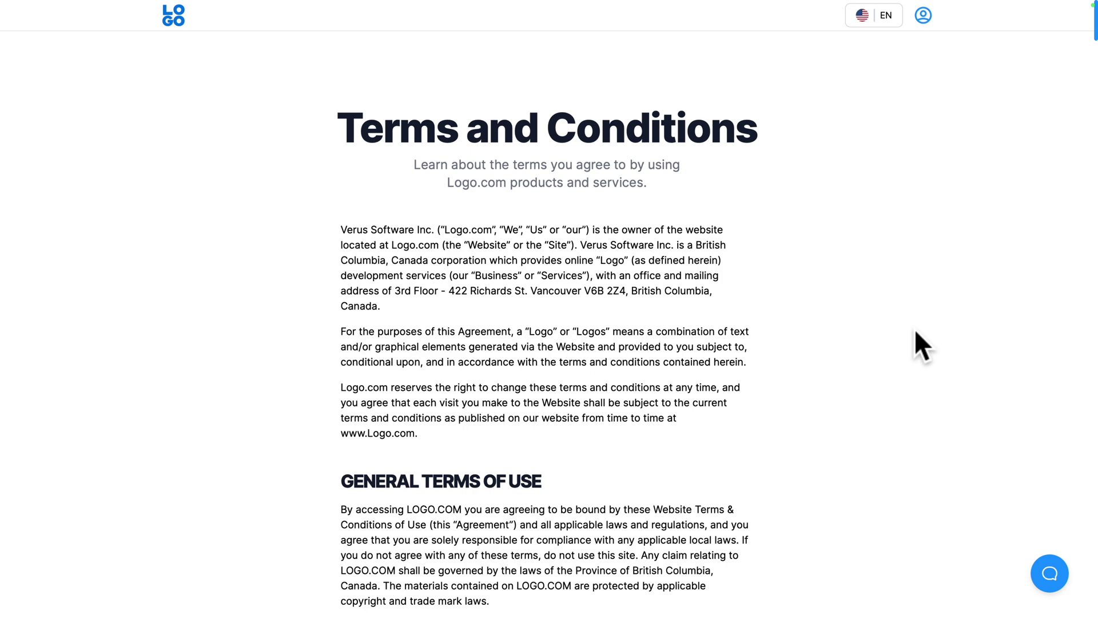
scroll(915, 331, down, 15)
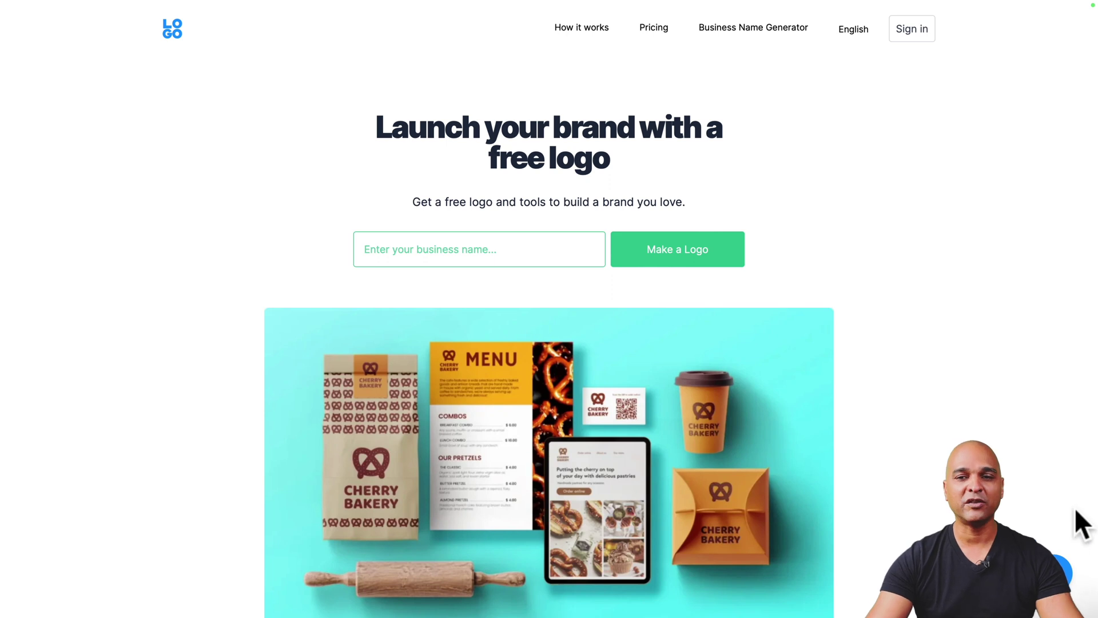
From the homepage footer, open Terms & Conditions and read down to the logo-download responsibility section
scroll(915, 481, down, 20)
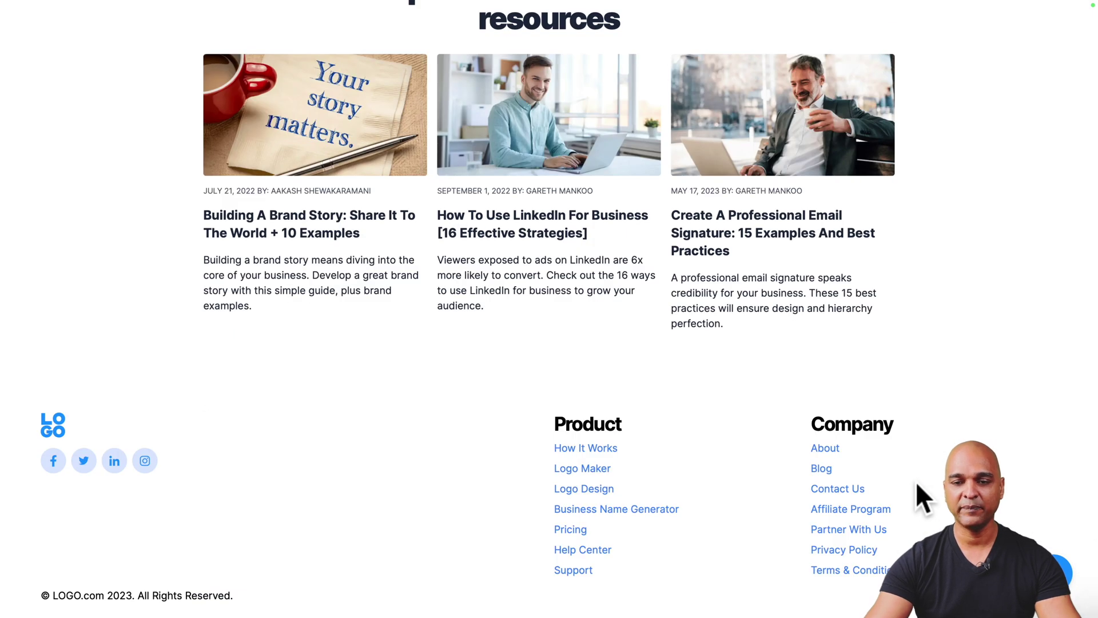
click(829, 572)
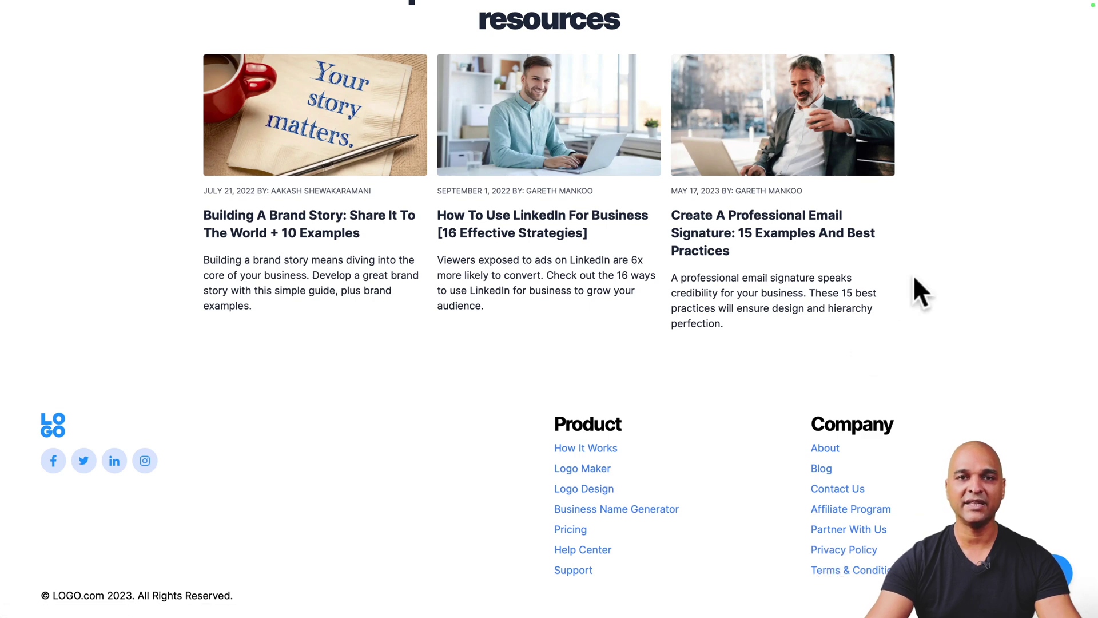
scroll(915, 330, down, 12)
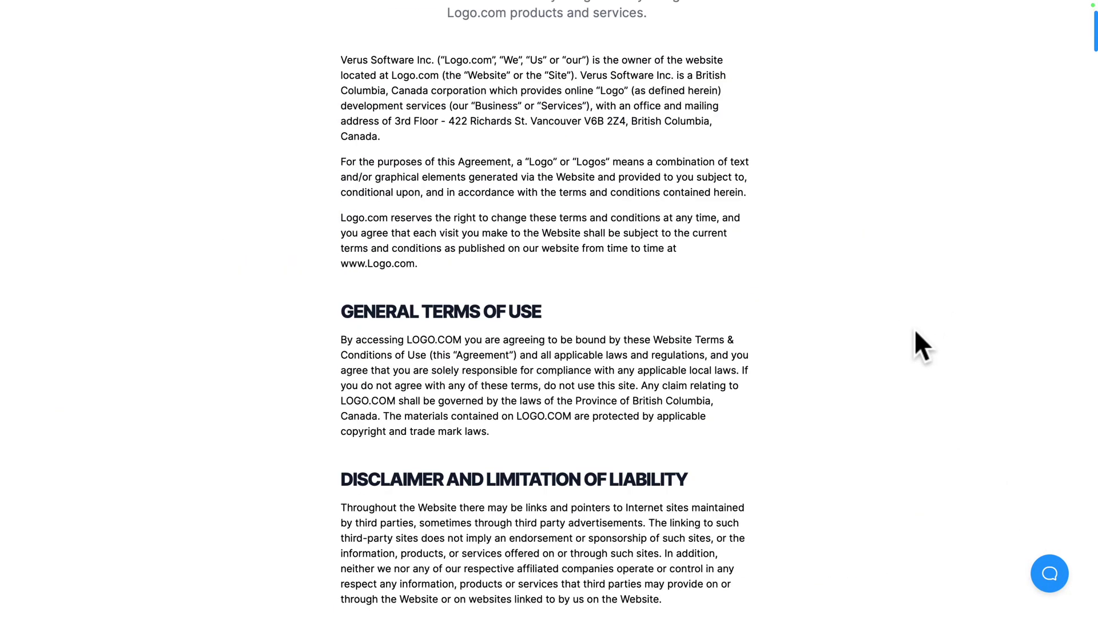
scroll(915, 331, down, 5)
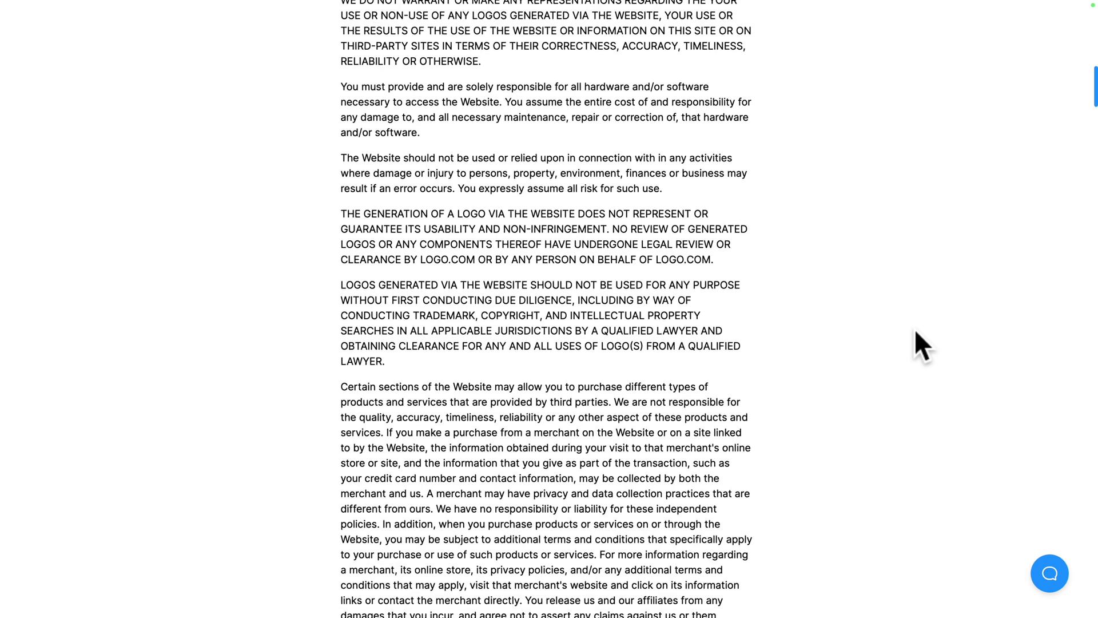
scroll(915, 330, down, 11)
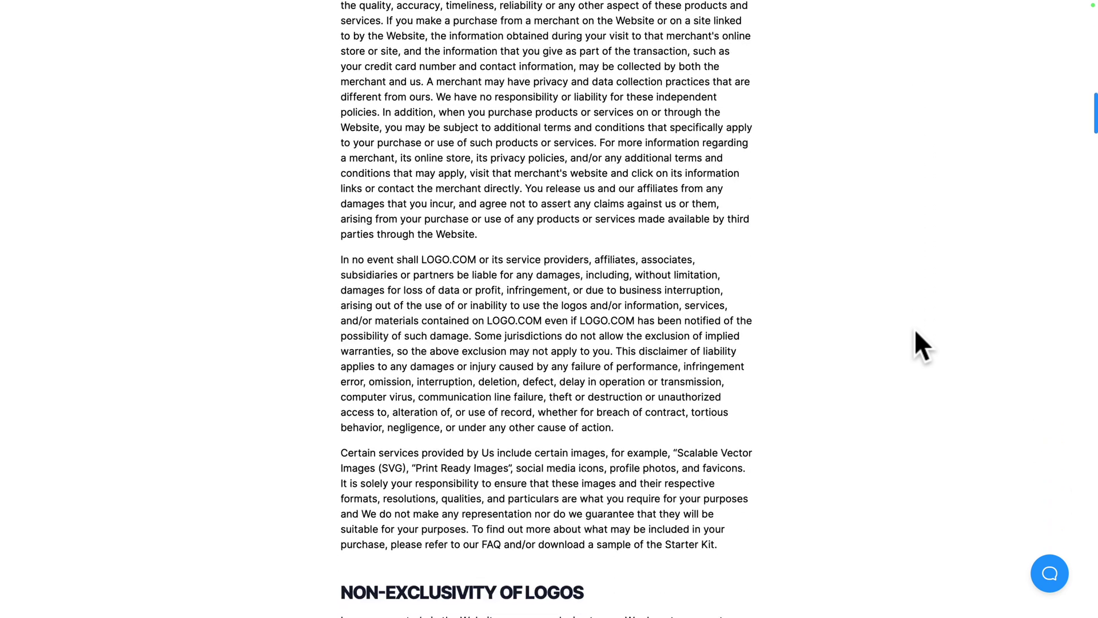
scroll(915, 331, down, 14)
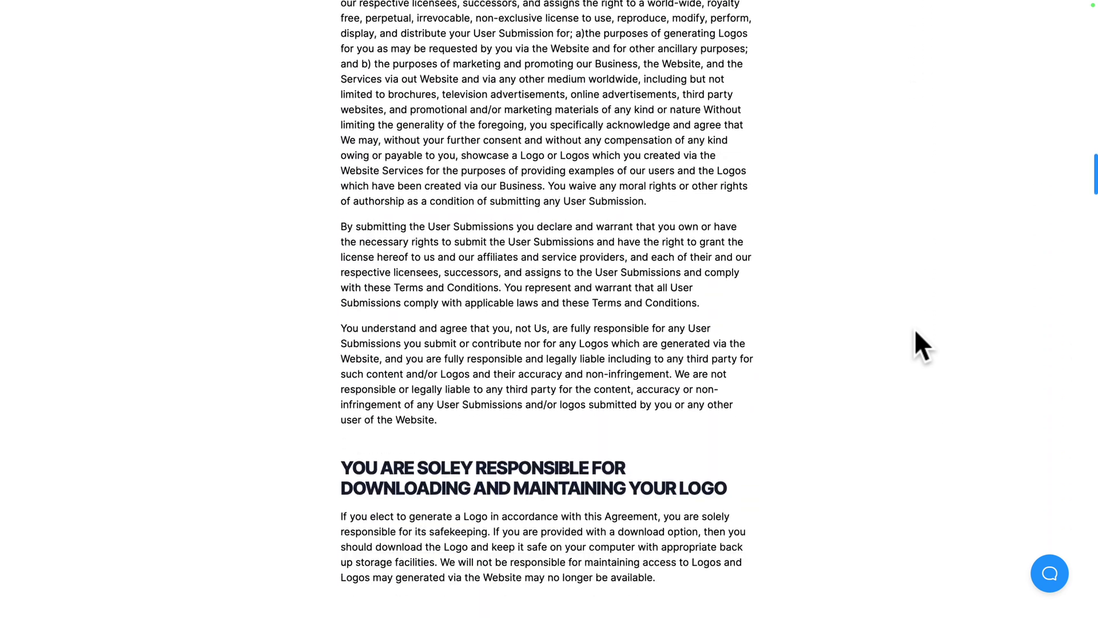
scroll(915, 331, down, 1)
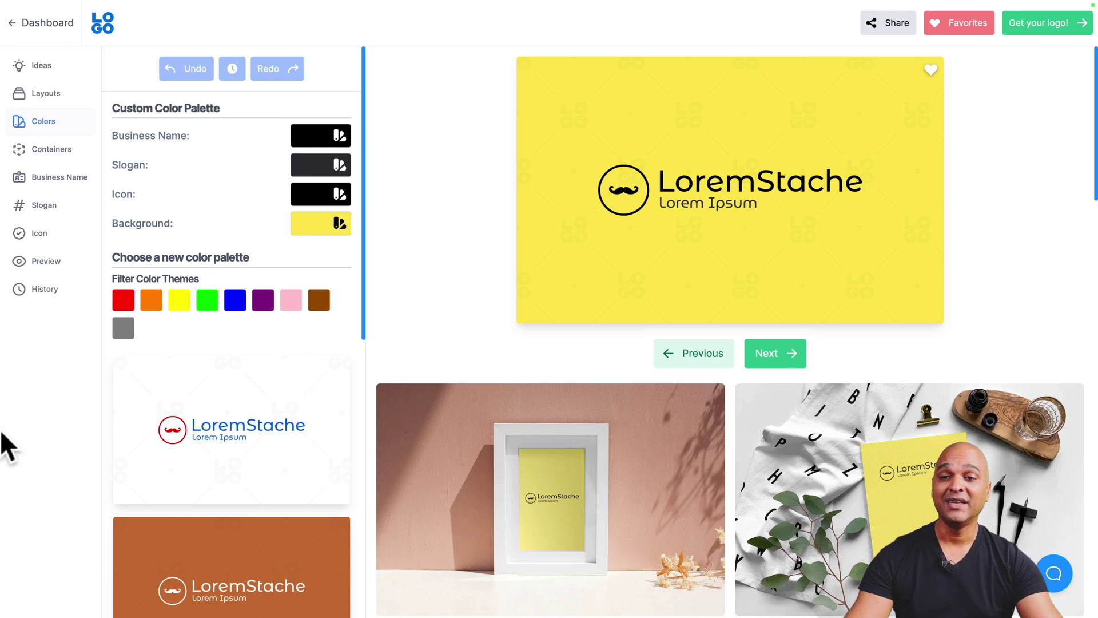
Try the Bottom icon layout, then restore the earlier circled-icon-left version from History
click(36, 289)
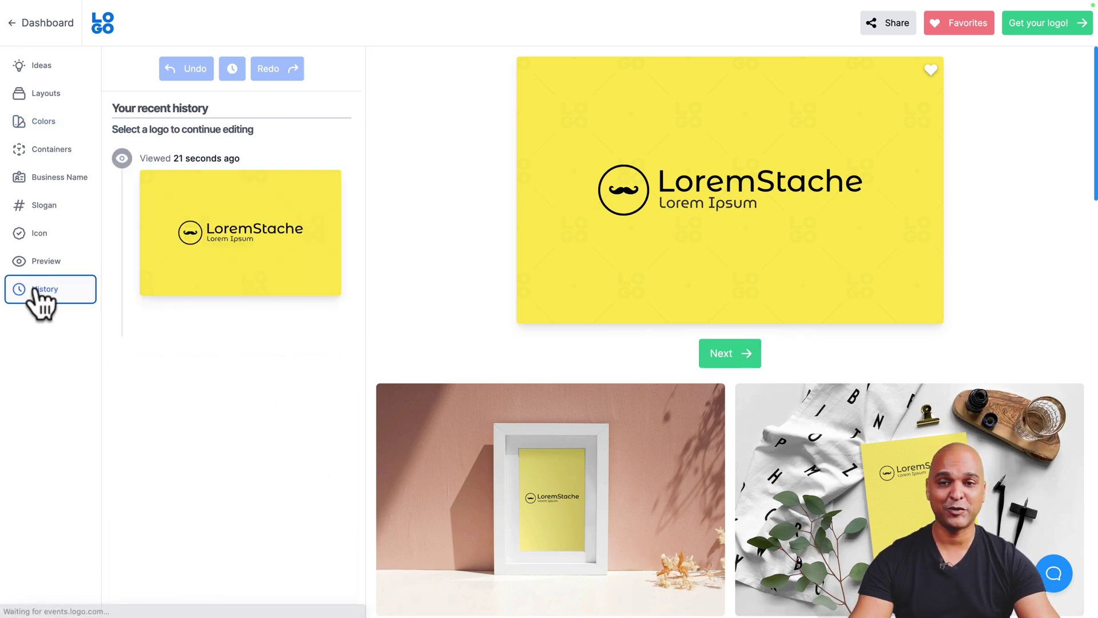
click(654, 201)
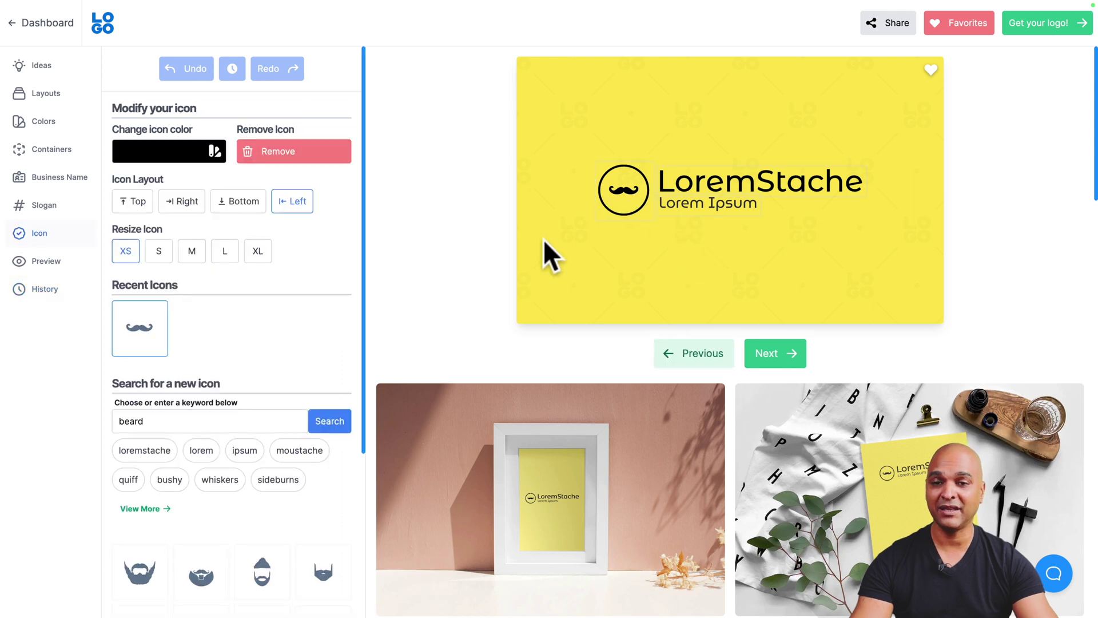
click(232, 205)
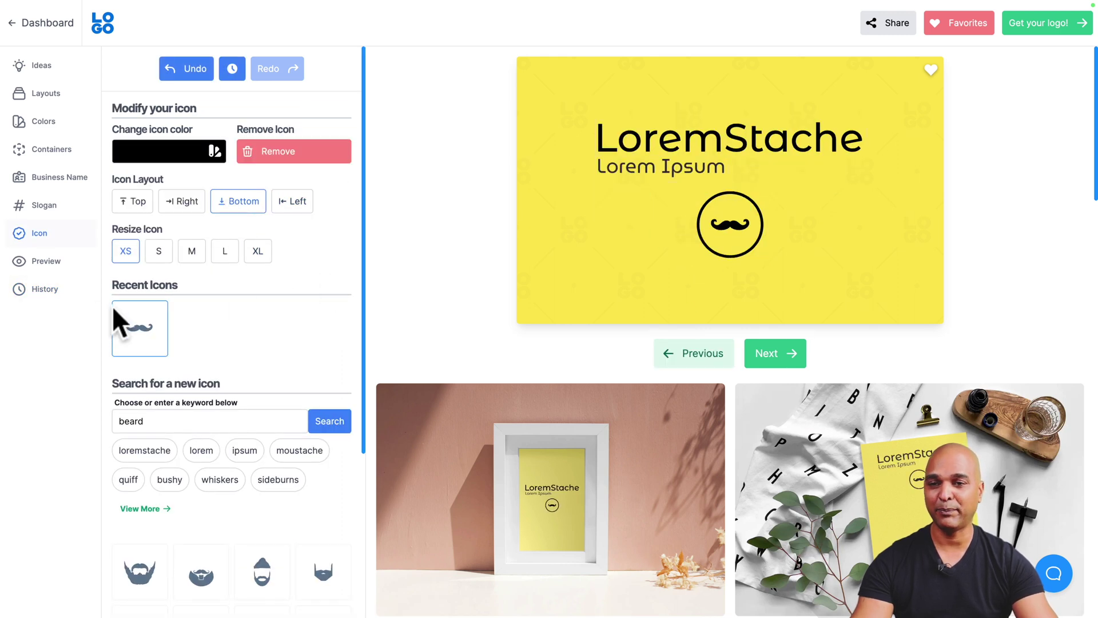
click(52, 290)
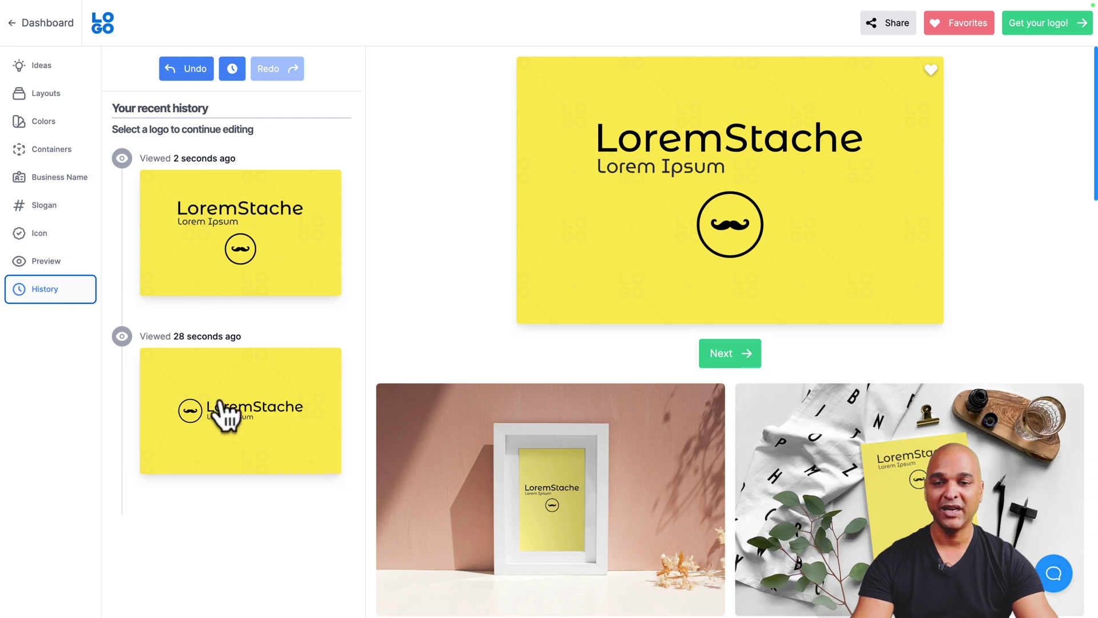
click(228, 416)
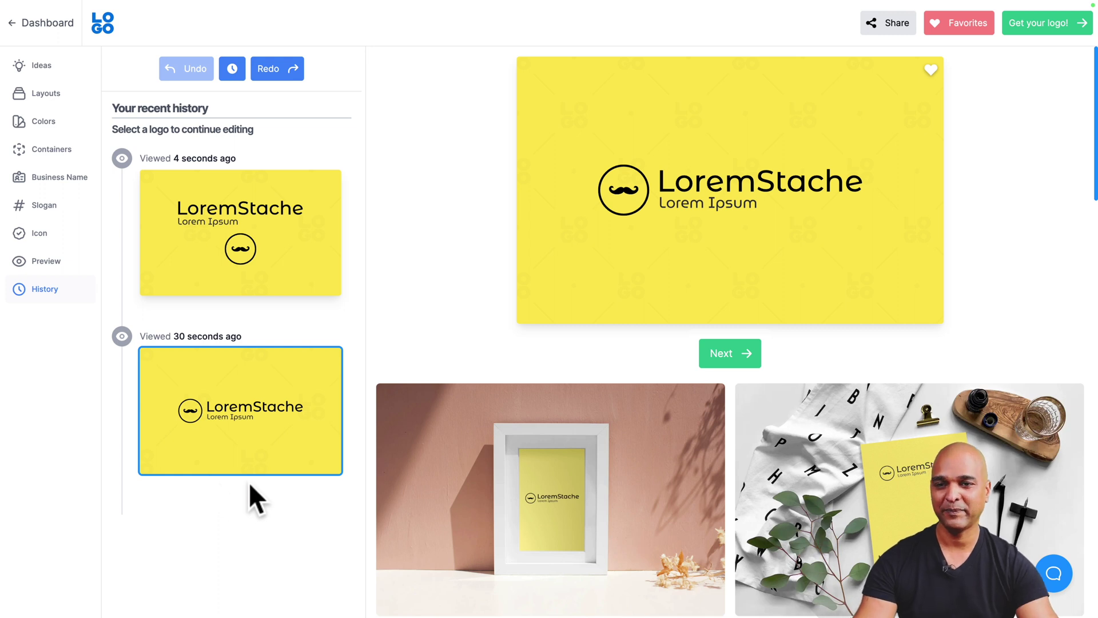
Browse the Preview mockups of the yellow LoremStache logo: framed poster, laptop, clipboard and café sign
click(50, 260)
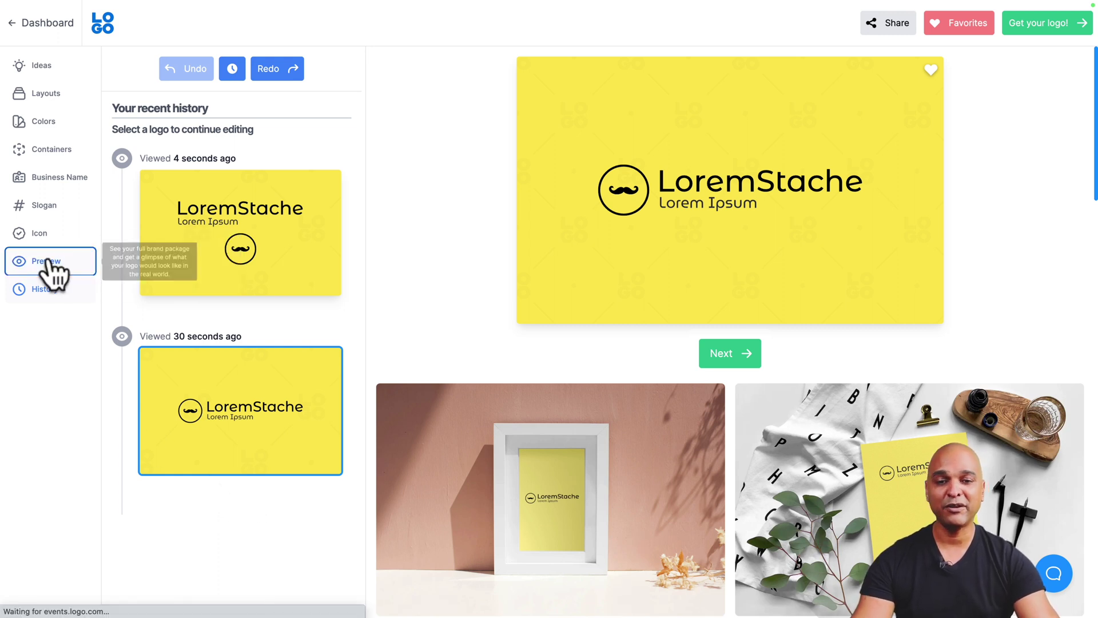
scroll(400, 392, down, 10)
scroll(398, 393, up, 3)
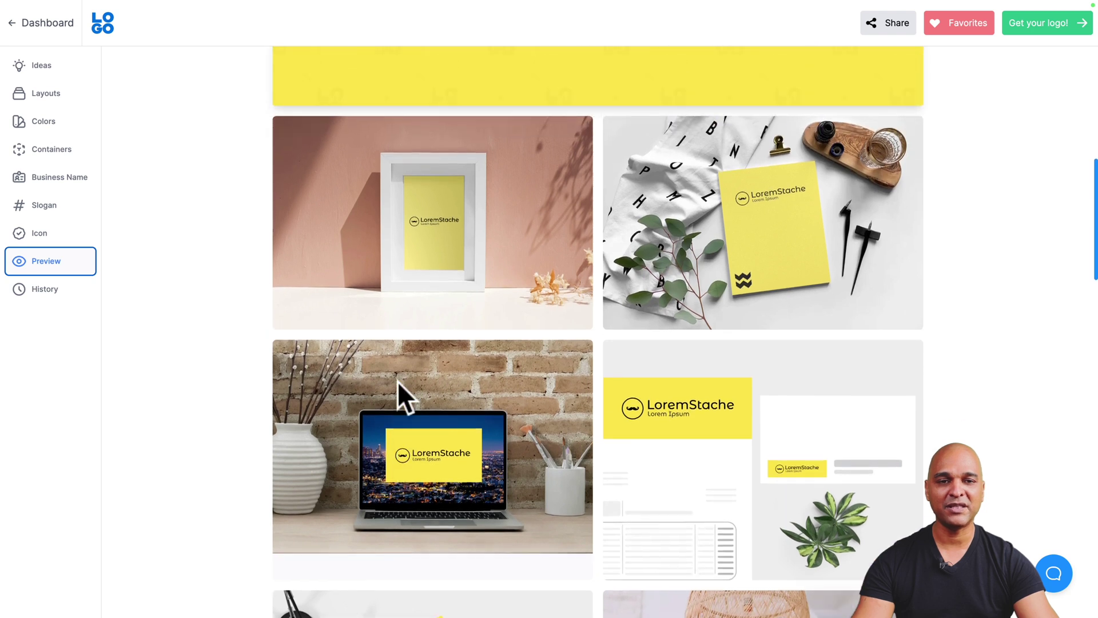
scroll(399, 394, down, 2)
scroll(398, 382, down, 14)
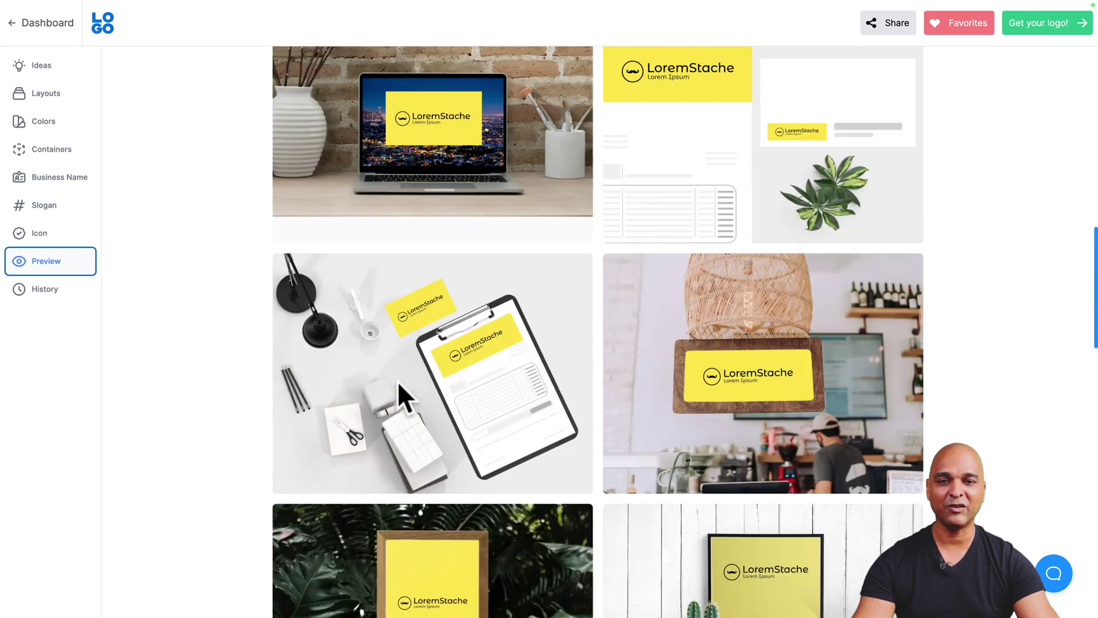
scroll(397, 381, up, 8)
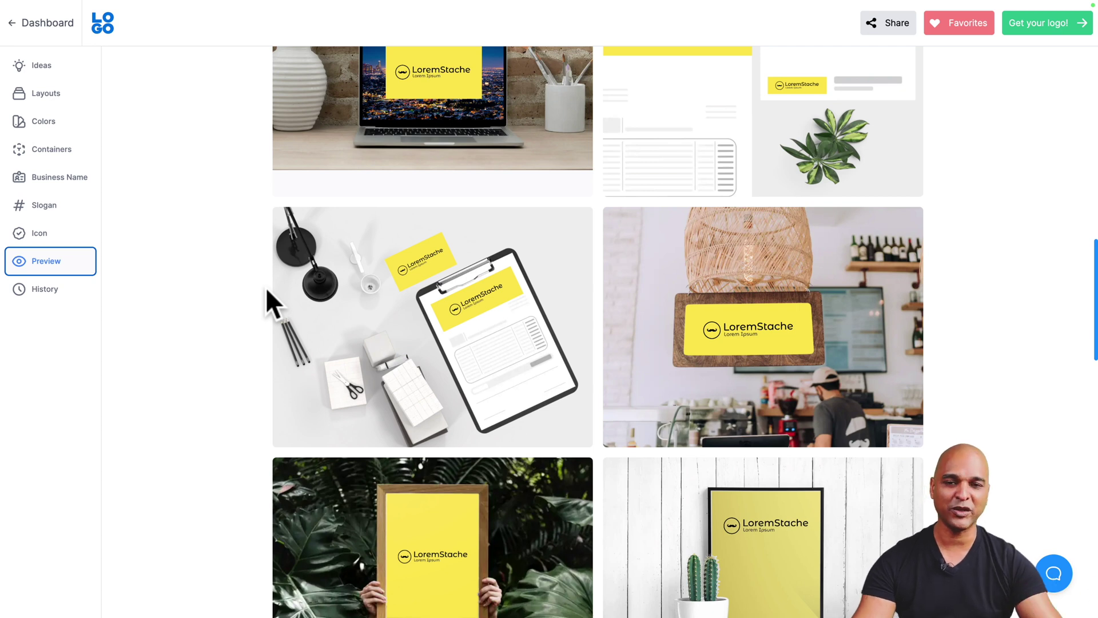
scroll(417, 232, up, 4)
scroll(416, 232, up, 3)
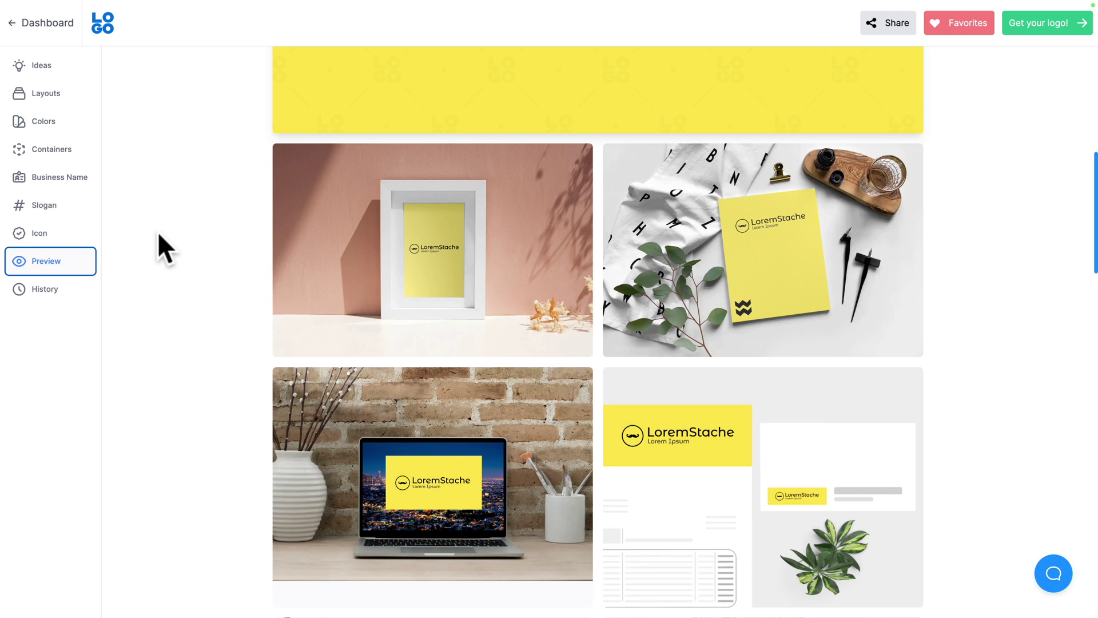
From the Dashboard, choose Create new logo and edit the prefilled LoremStache business name
click(42, 24)
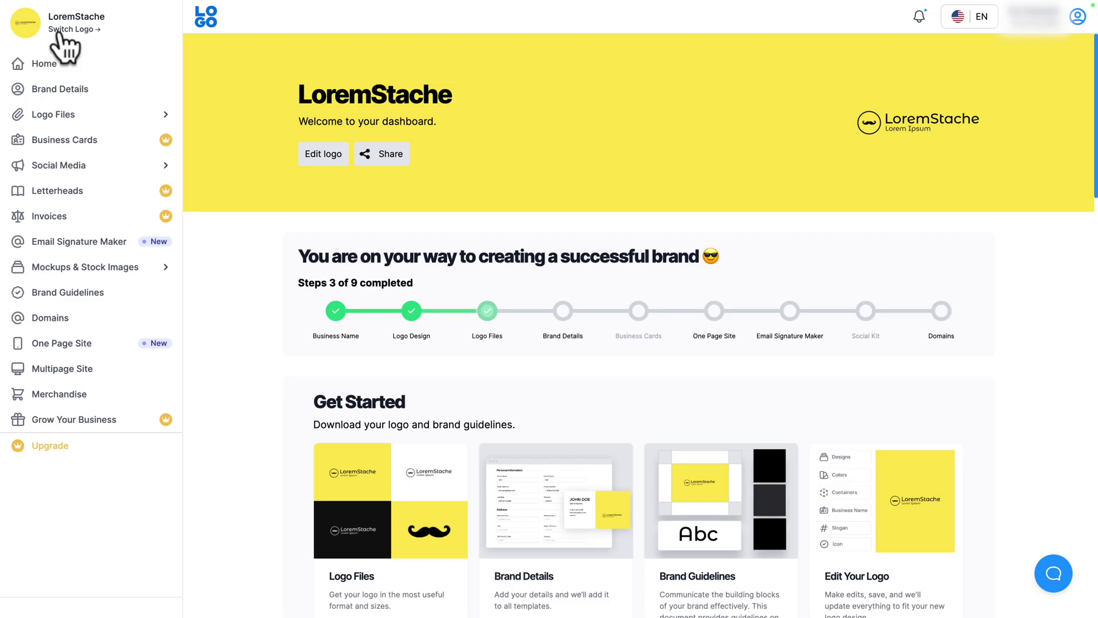
mouse_move(59, 33)
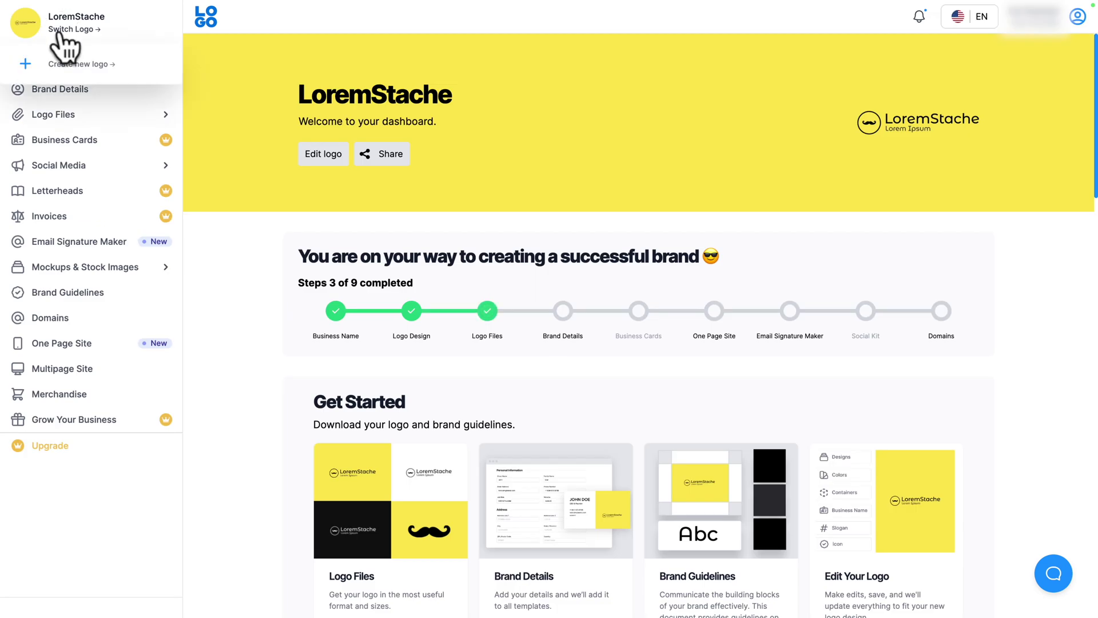
click(73, 64)
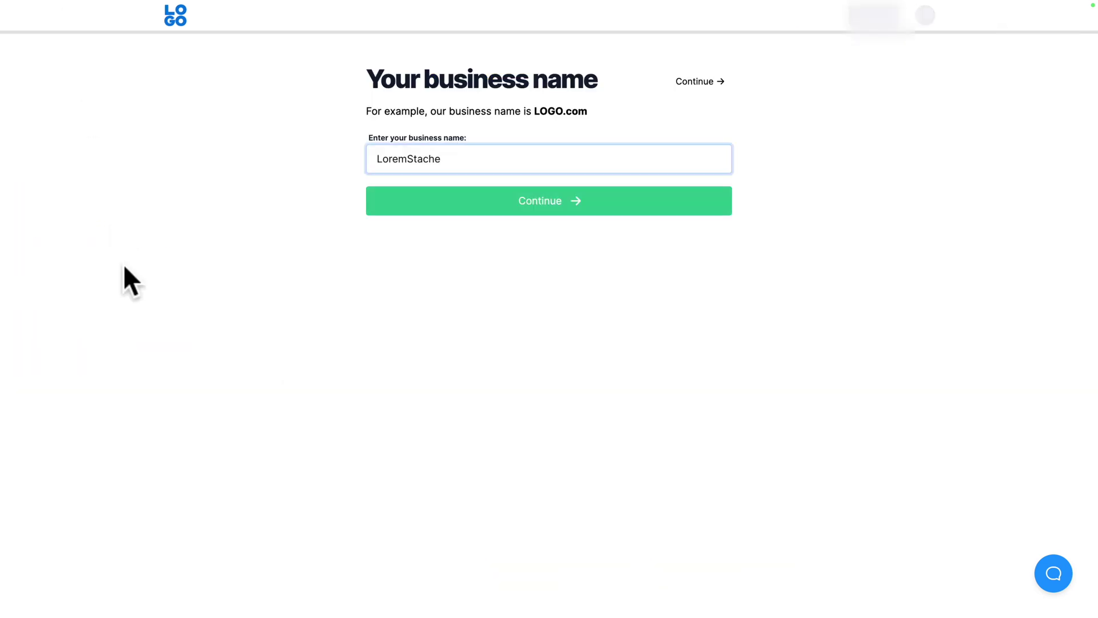
click(410, 159)
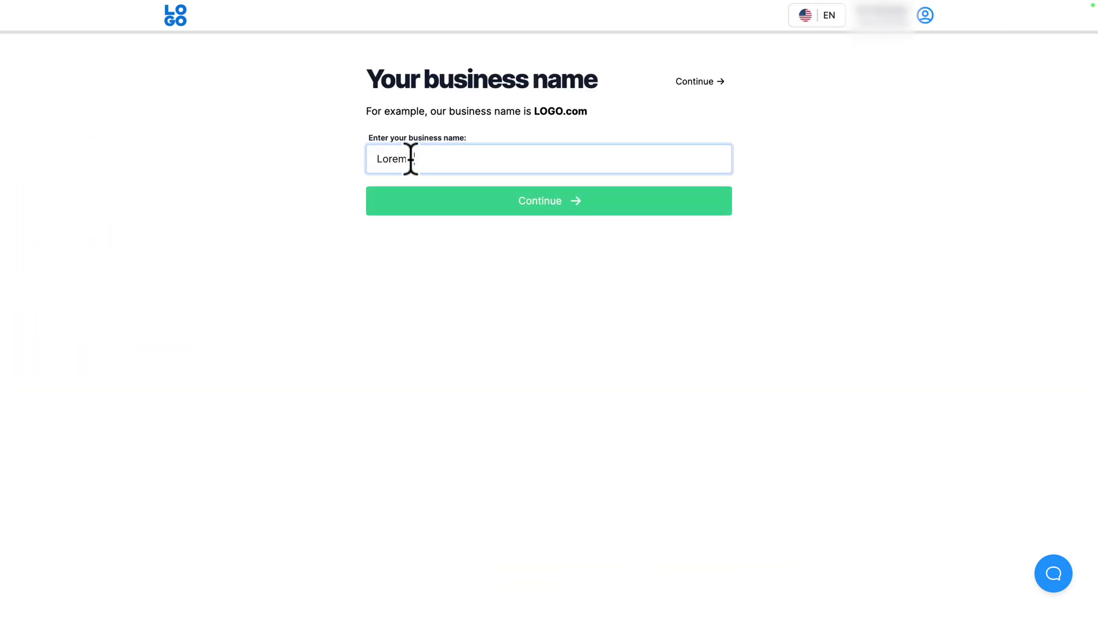